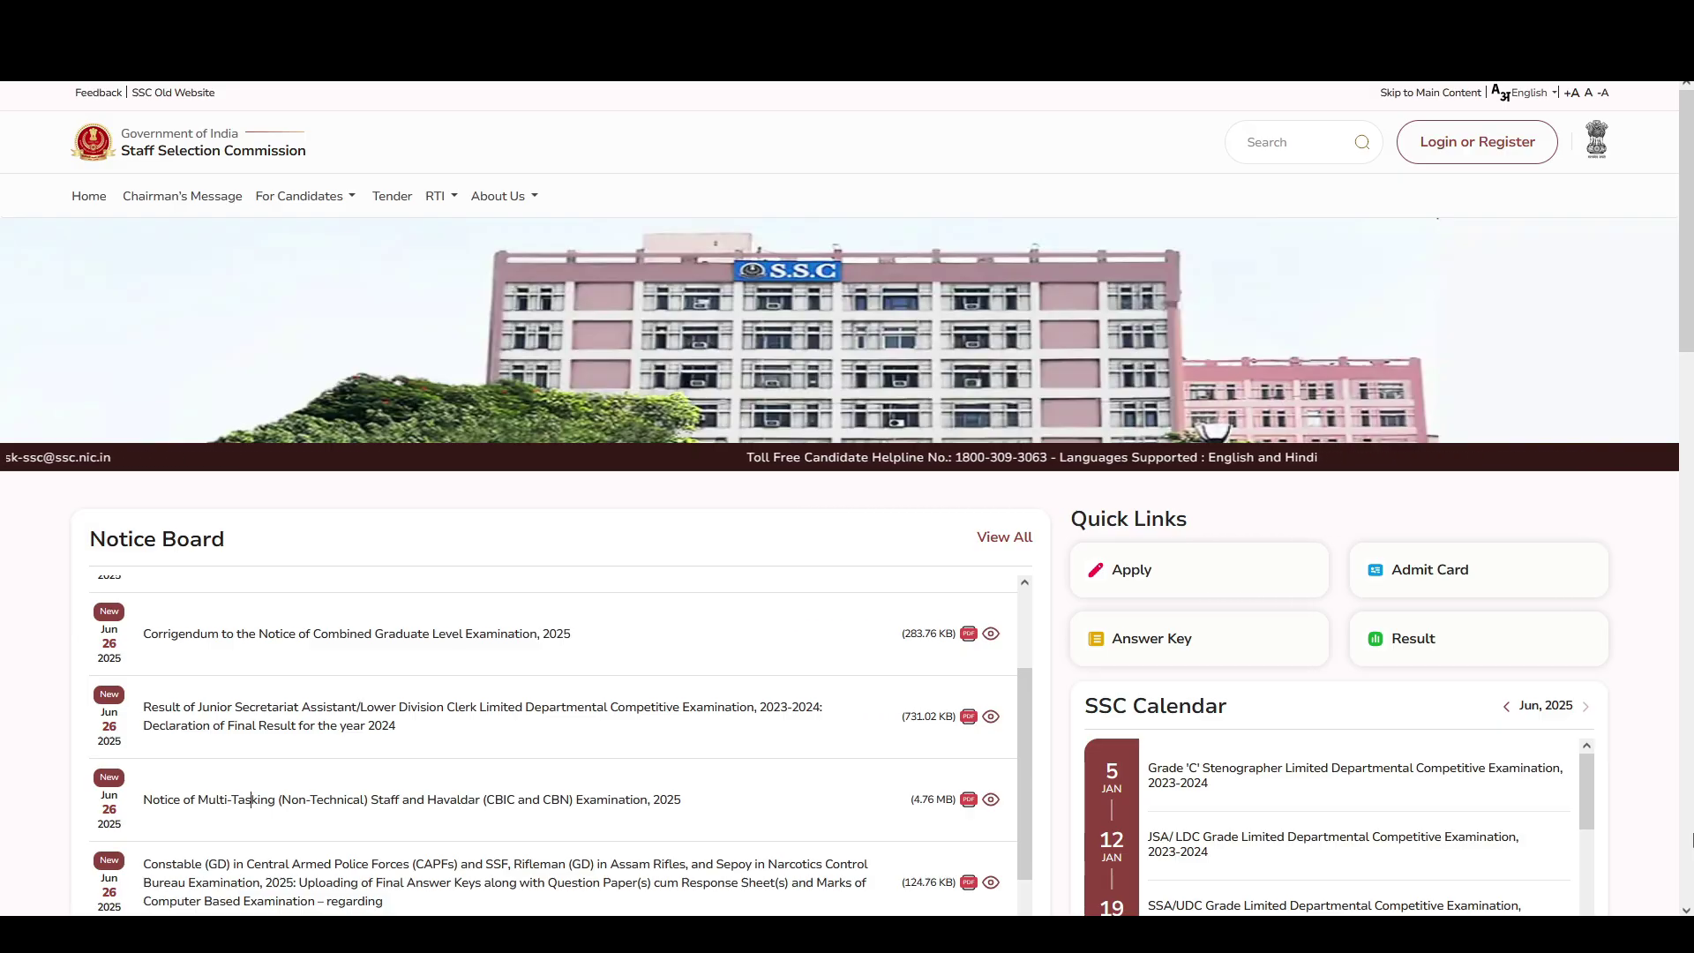
# - Open the Notice of Multi-Tasking (Non-Technical) Staff and Havaldar (CBIC and CBN) Examination, 2025 from the Notice Board
pyautogui.scroll(-3, 1686, 840)
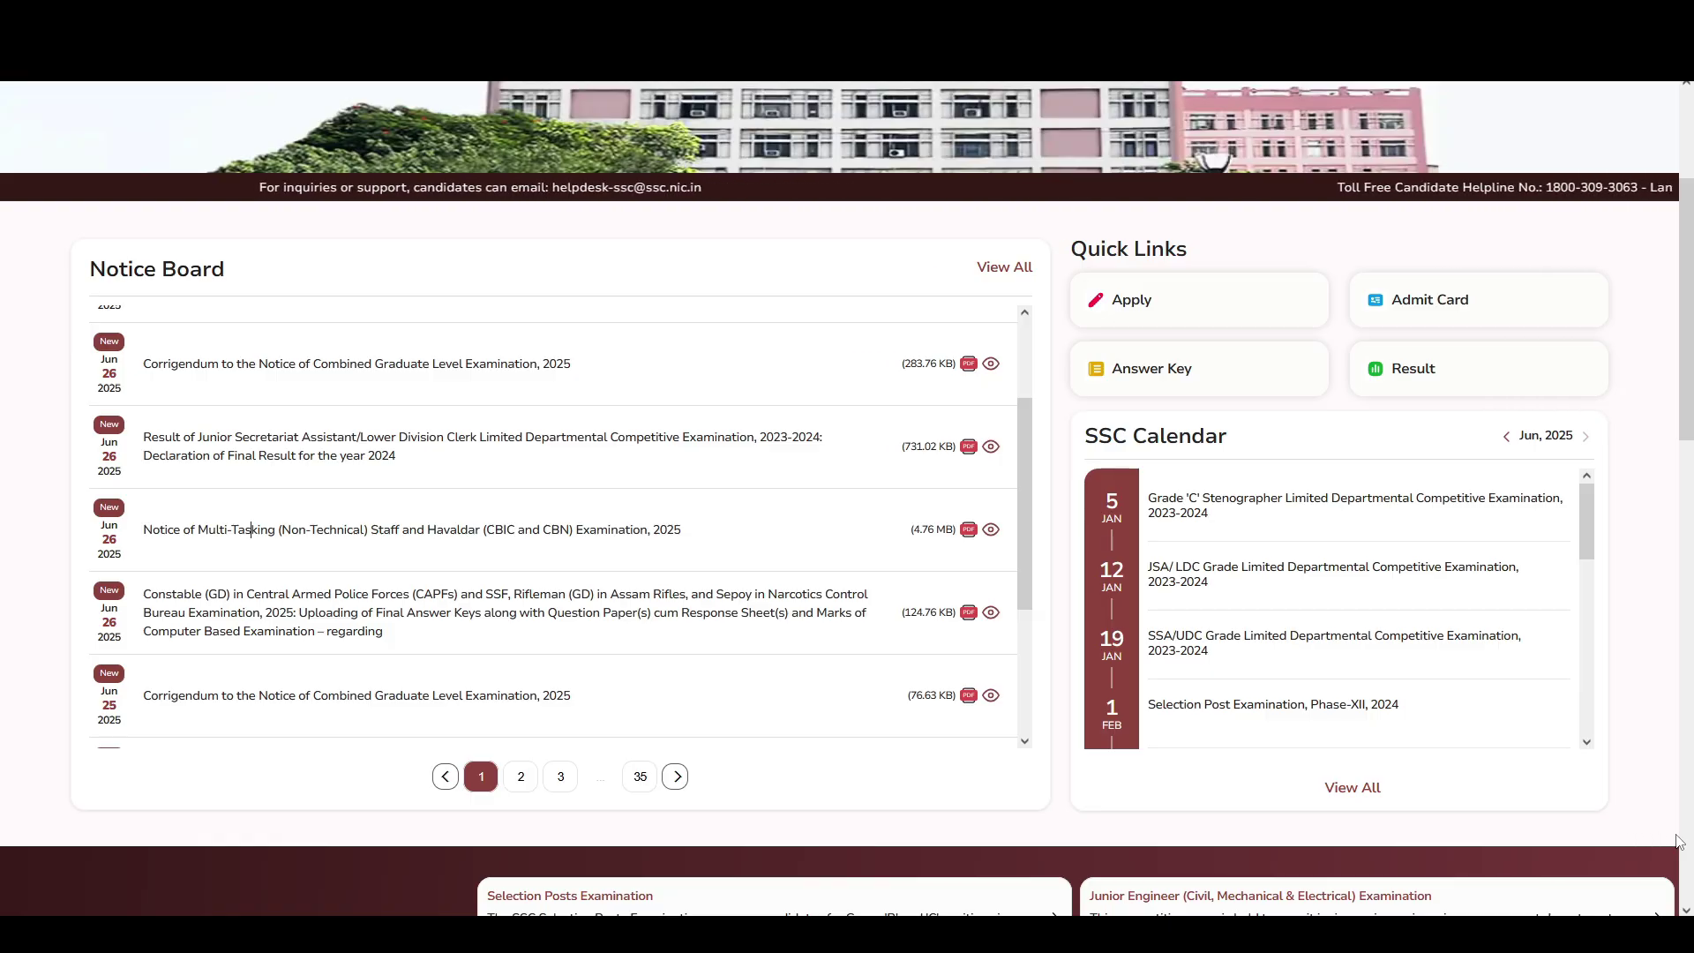
pyautogui.click(250, 530)
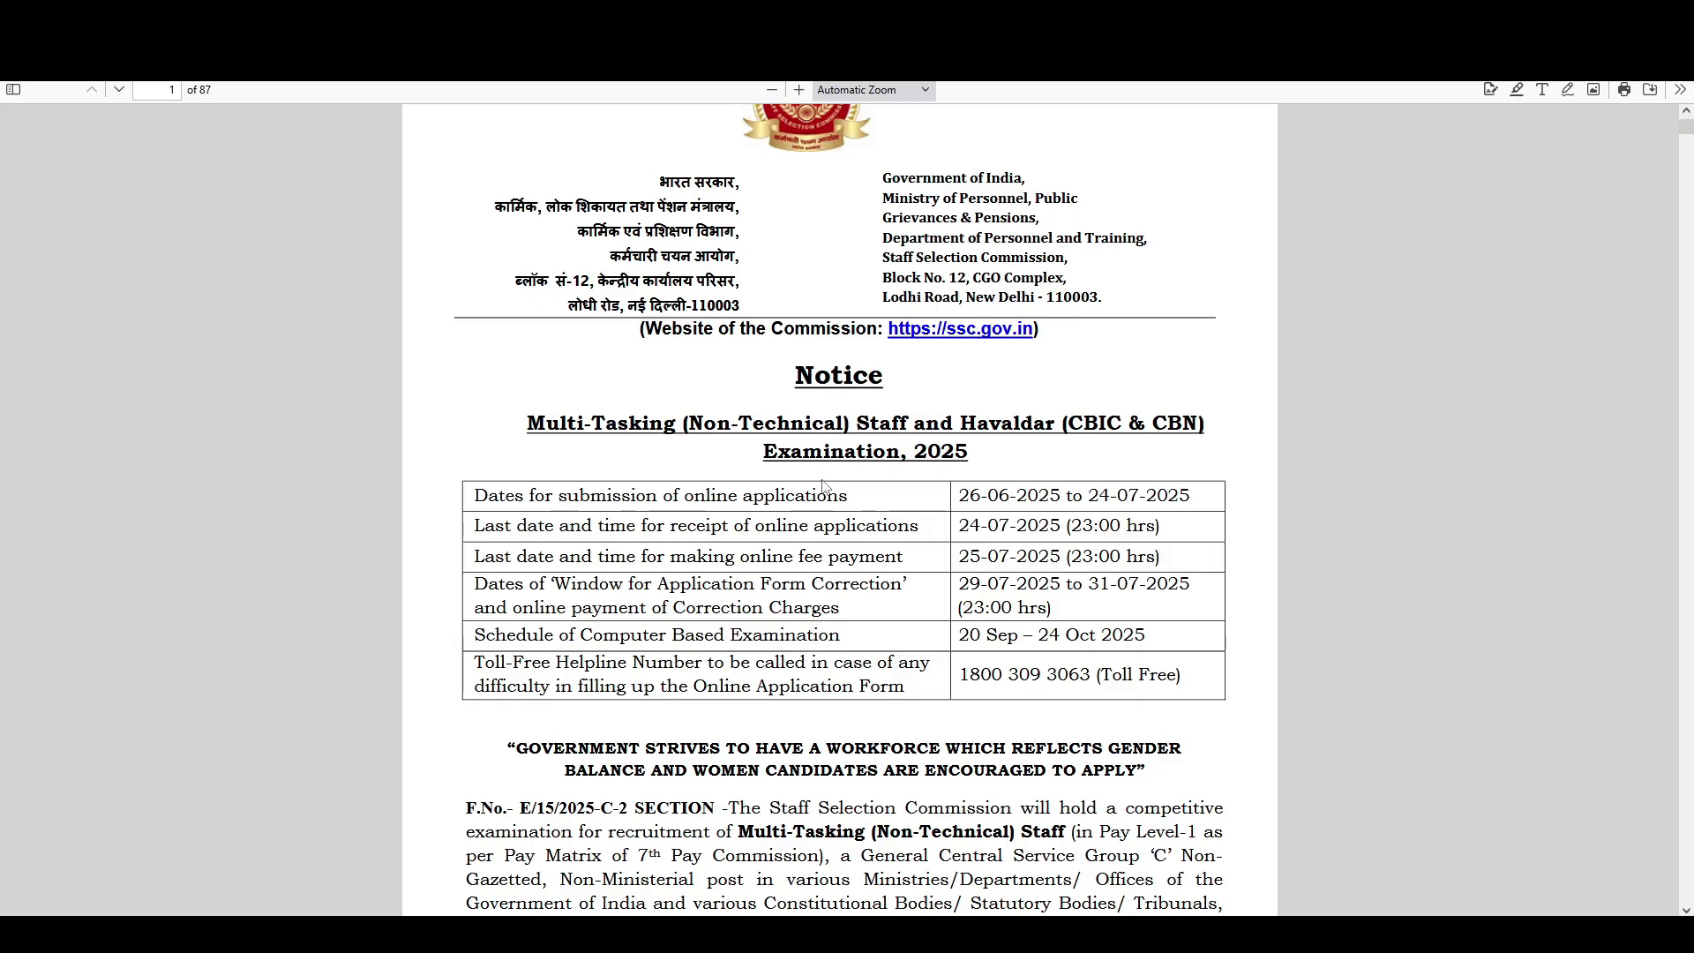
# - Examine the online application dates, the receipt deadline and the fee payment deadline in the notice's opening table
pyautogui.scroll(-1, 827, 481)
pyautogui.moveTo(708, 408); pyautogui.dragTo(830, 407)
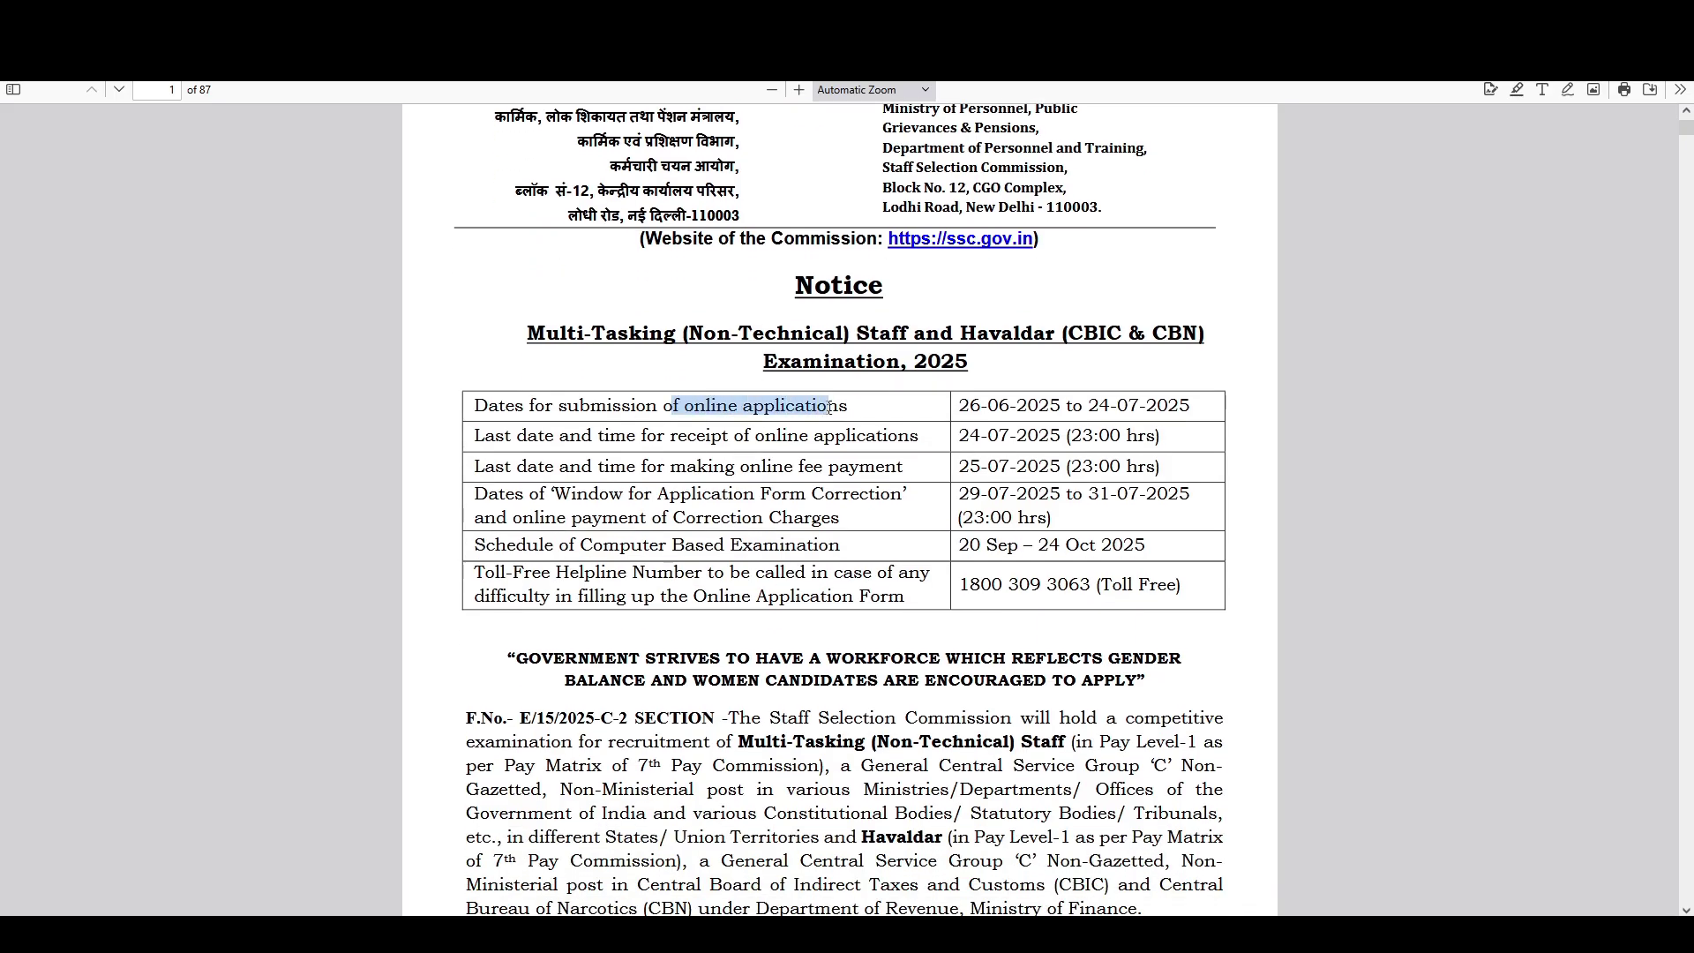
pyautogui.moveTo(967, 408); pyautogui.dragTo(985, 407)
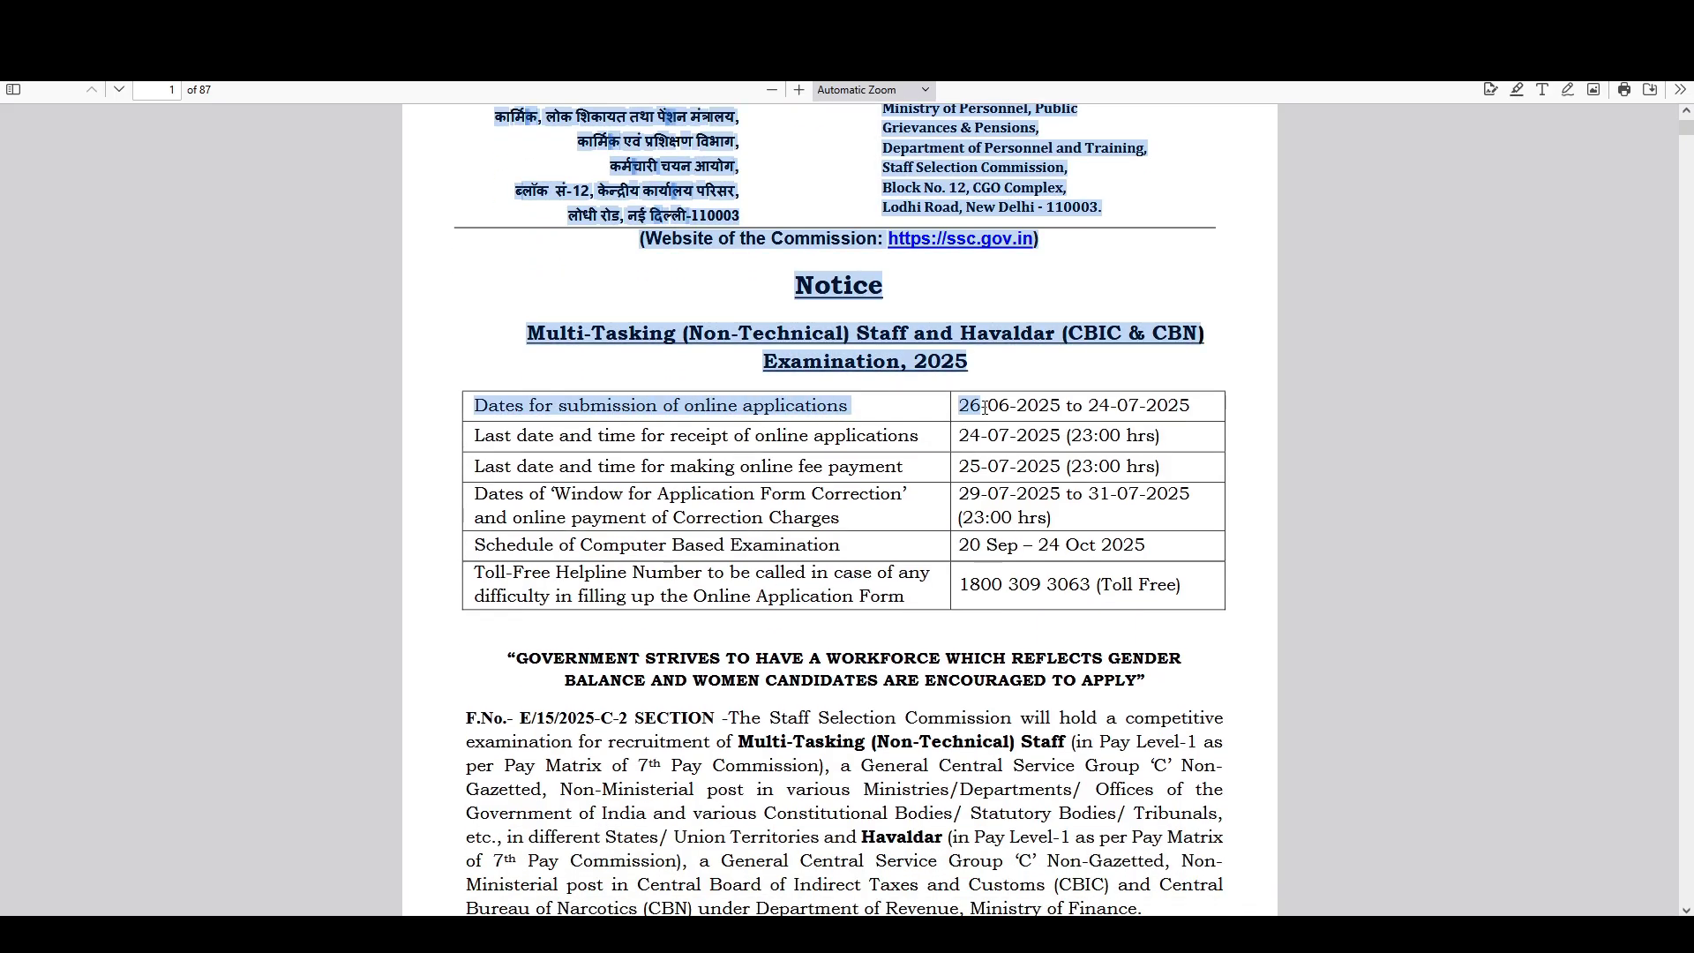
pyautogui.click(985, 408)
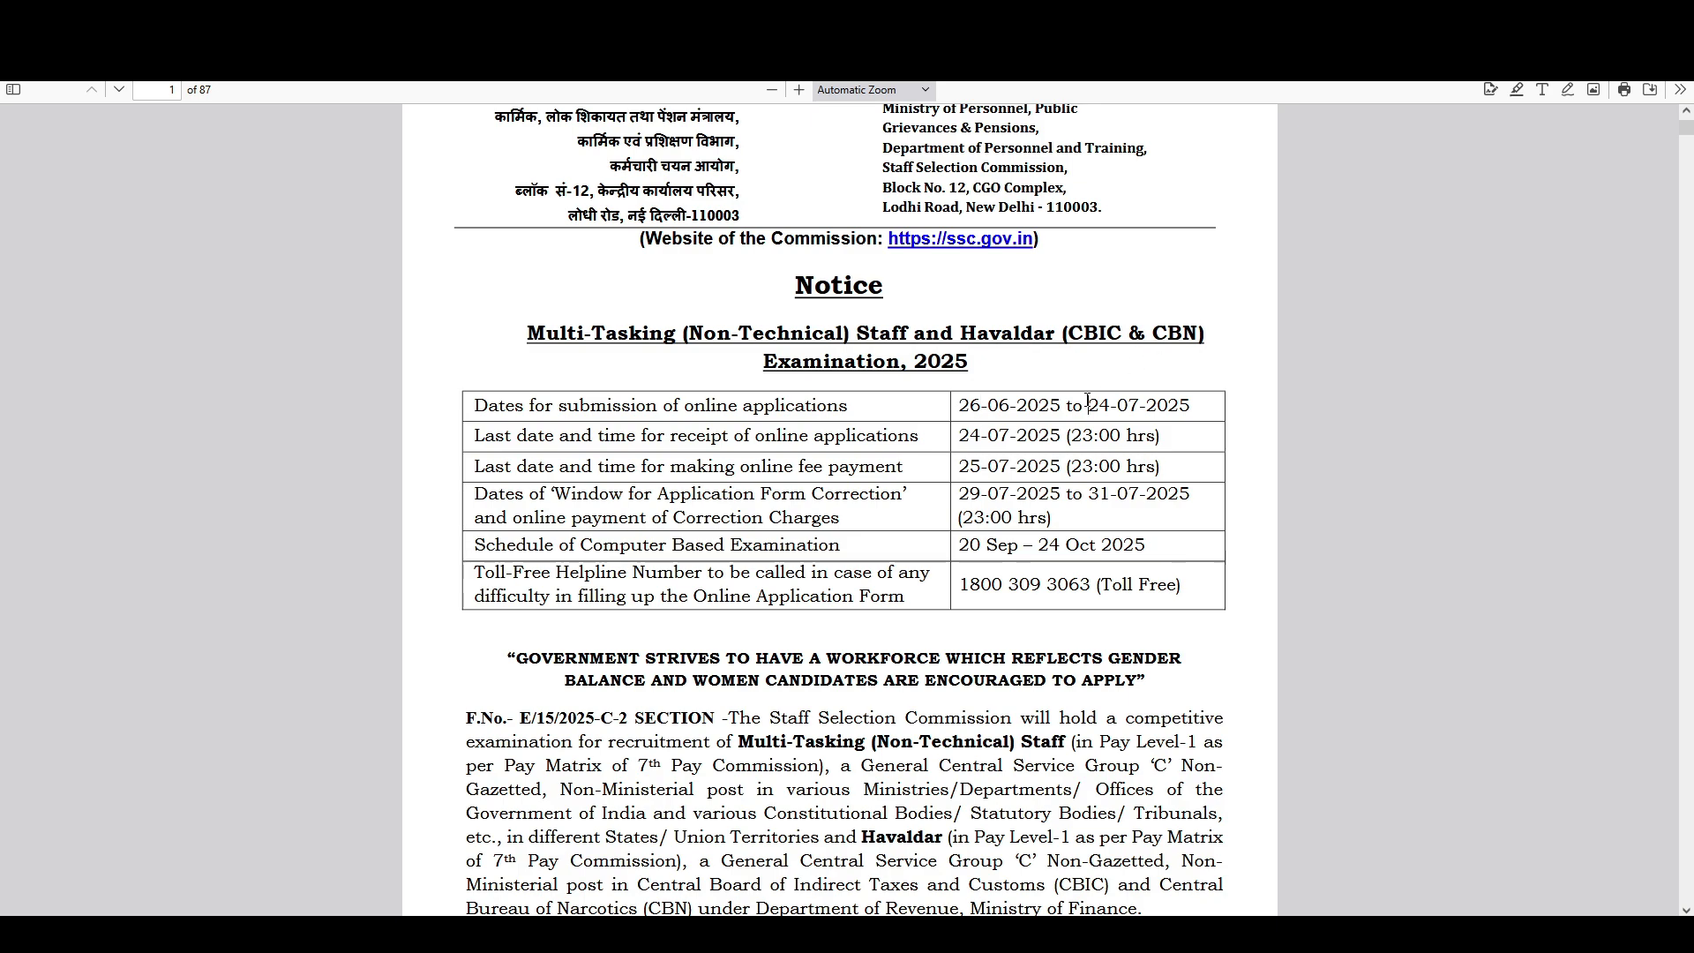
pyautogui.moveTo(1088, 405); pyautogui.dragTo(1102, 402)
pyautogui.moveTo(574, 443); pyautogui.dragTo(762, 444)
pyautogui.click(798, 438)
pyautogui.moveTo(496, 466); pyautogui.dragTo(798, 468)
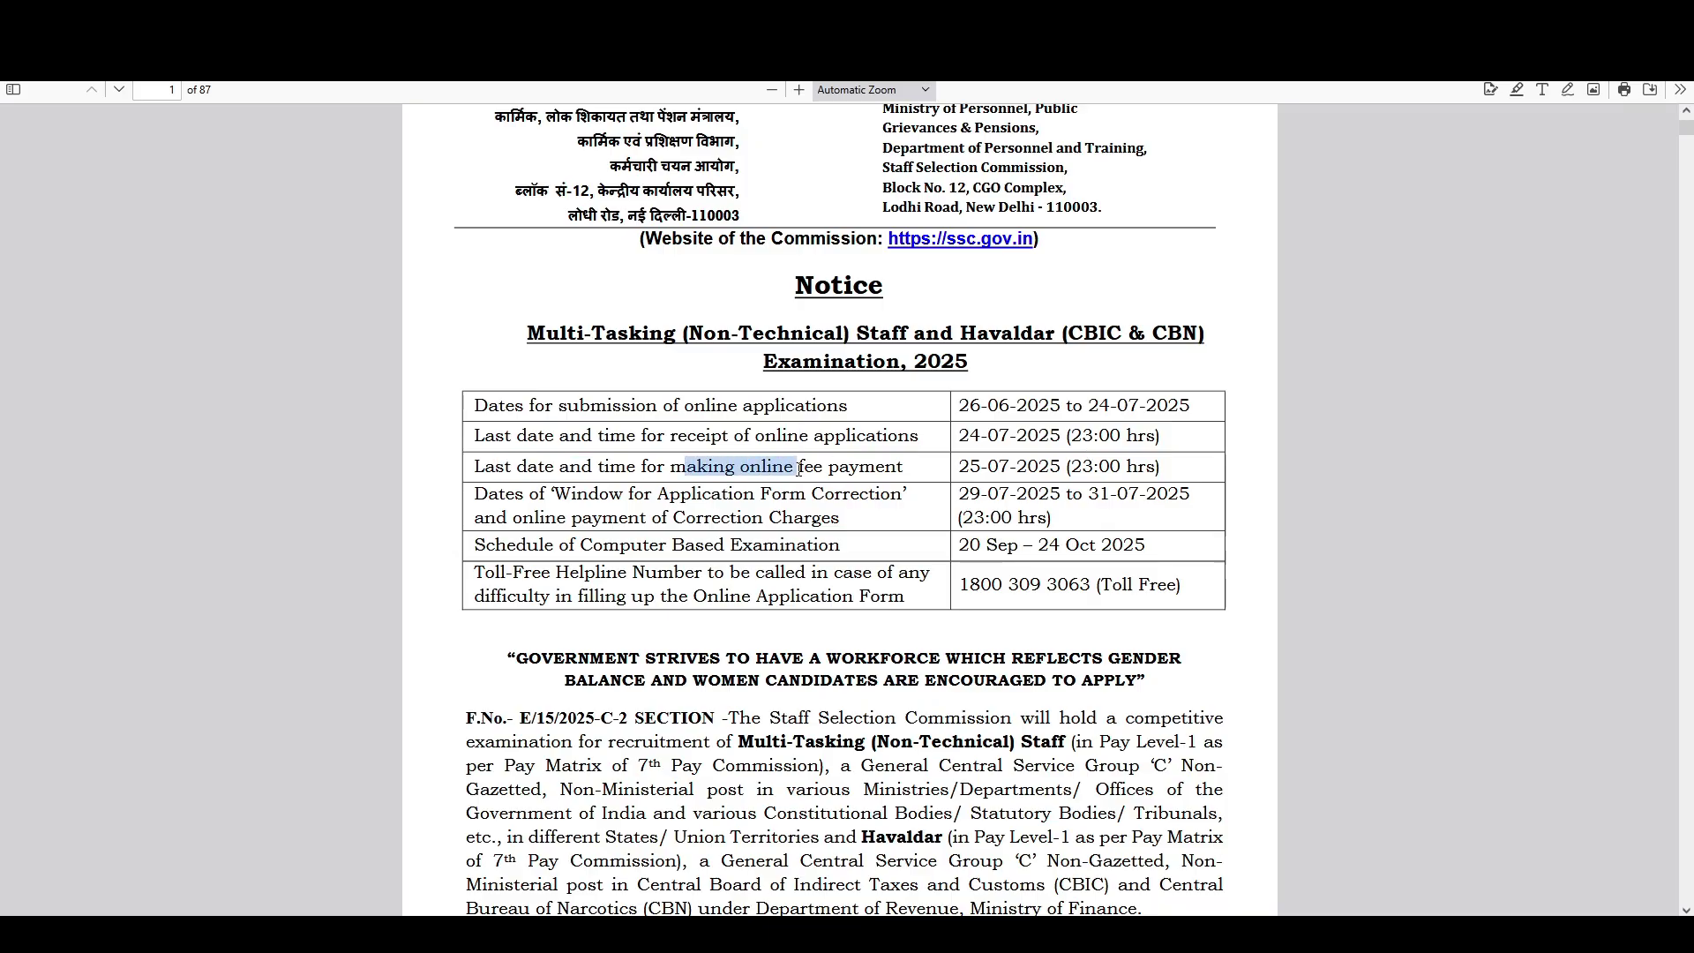
pyautogui.click(961, 466)
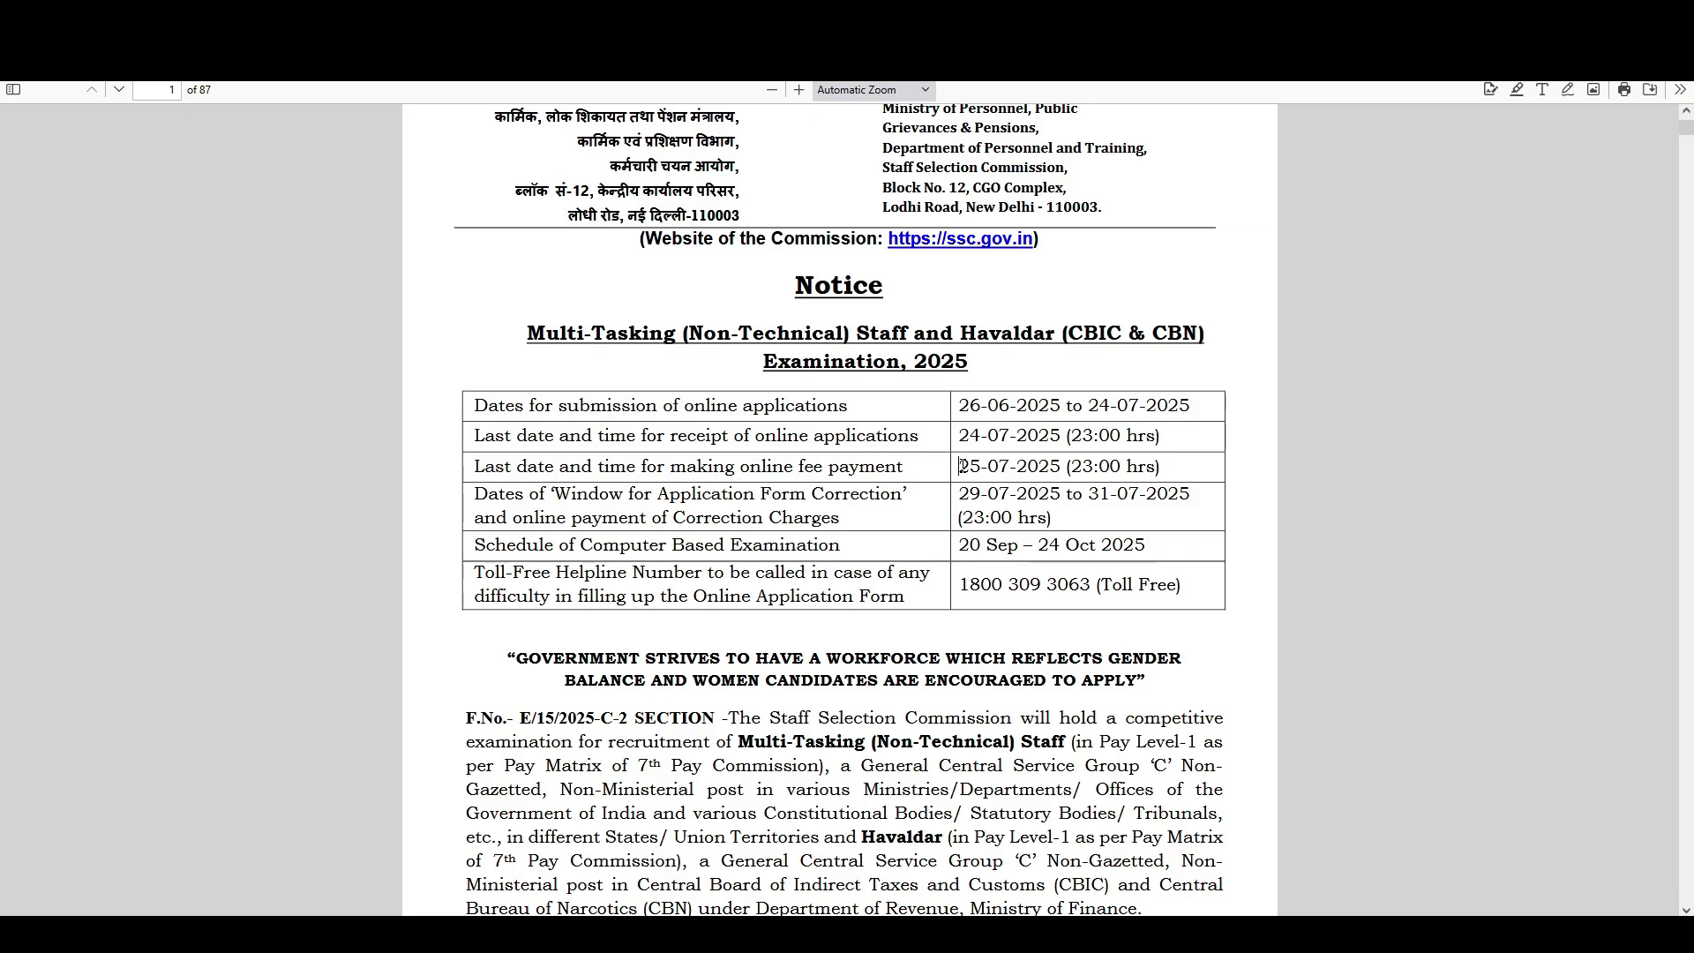
# - Review the form correction window, the Computer Based Examination schedule and the helpline entry in the dates table
pyautogui.moveTo(572, 511); pyautogui.dragTo(775, 496)
pyautogui.click(715, 511)
pyautogui.moveTo(958, 495); pyautogui.dragTo(970, 497)
pyautogui.moveTo(958, 551); pyautogui.dragTo(1103, 547)
pyautogui.click(1006, 547)
pyautogui.doubleClick(1006, 548)
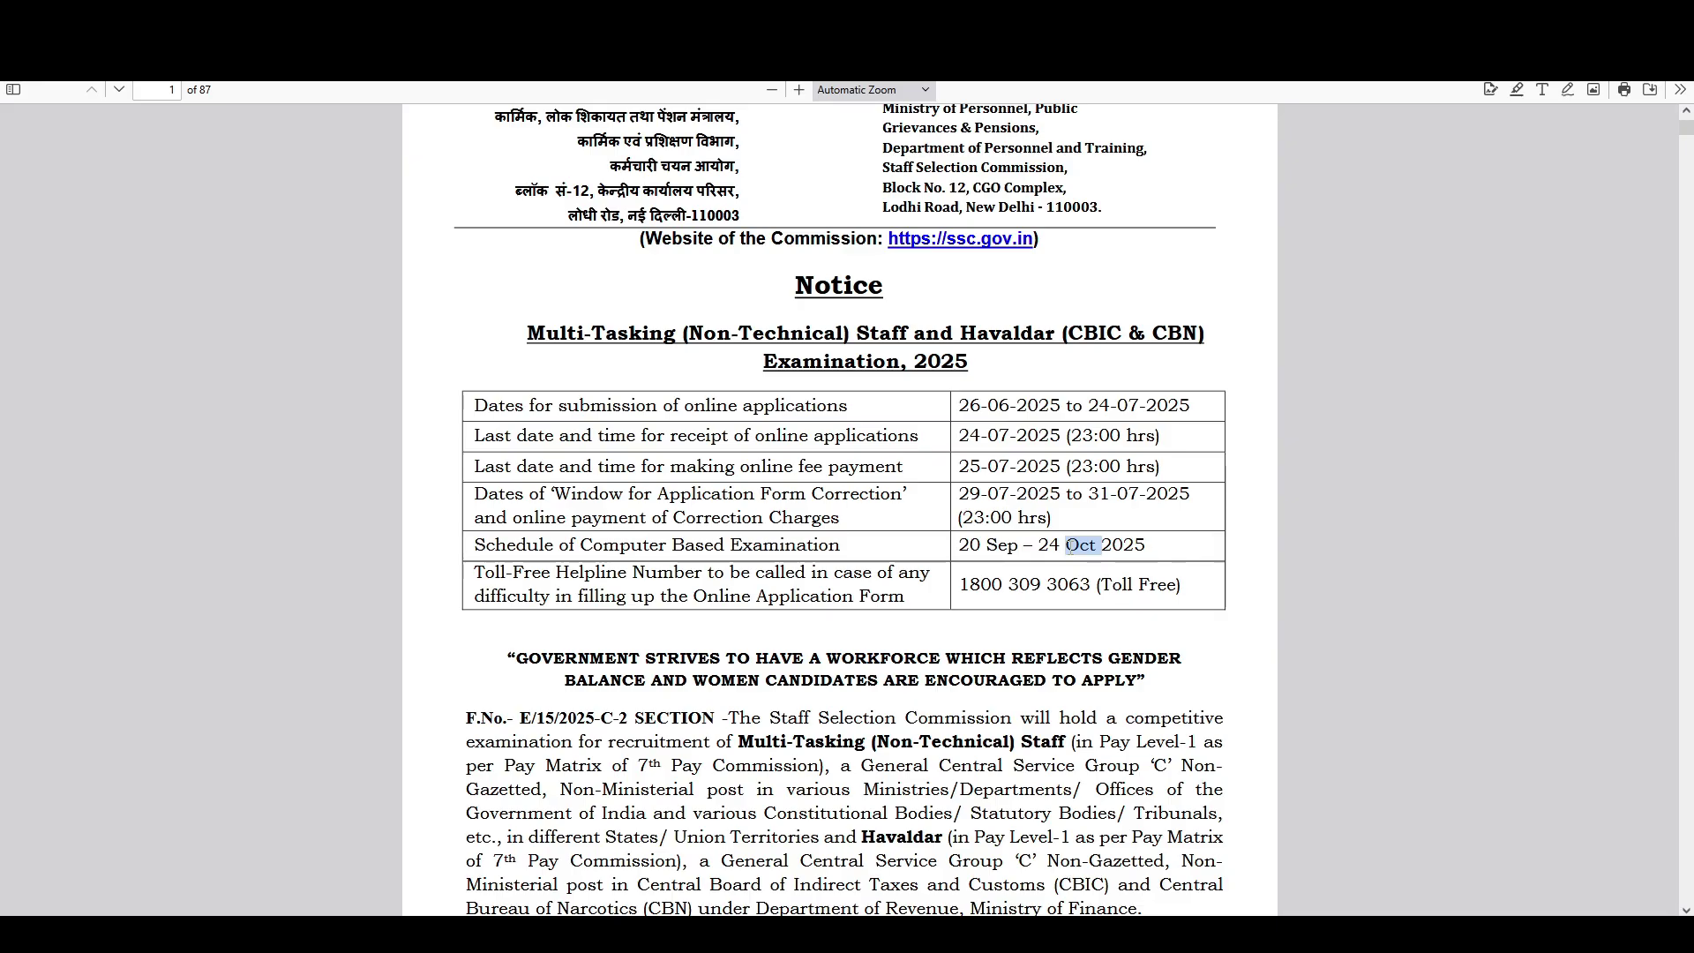
pyautogui.click(818, 573)
pyautogui.doubleClick(983, 586)
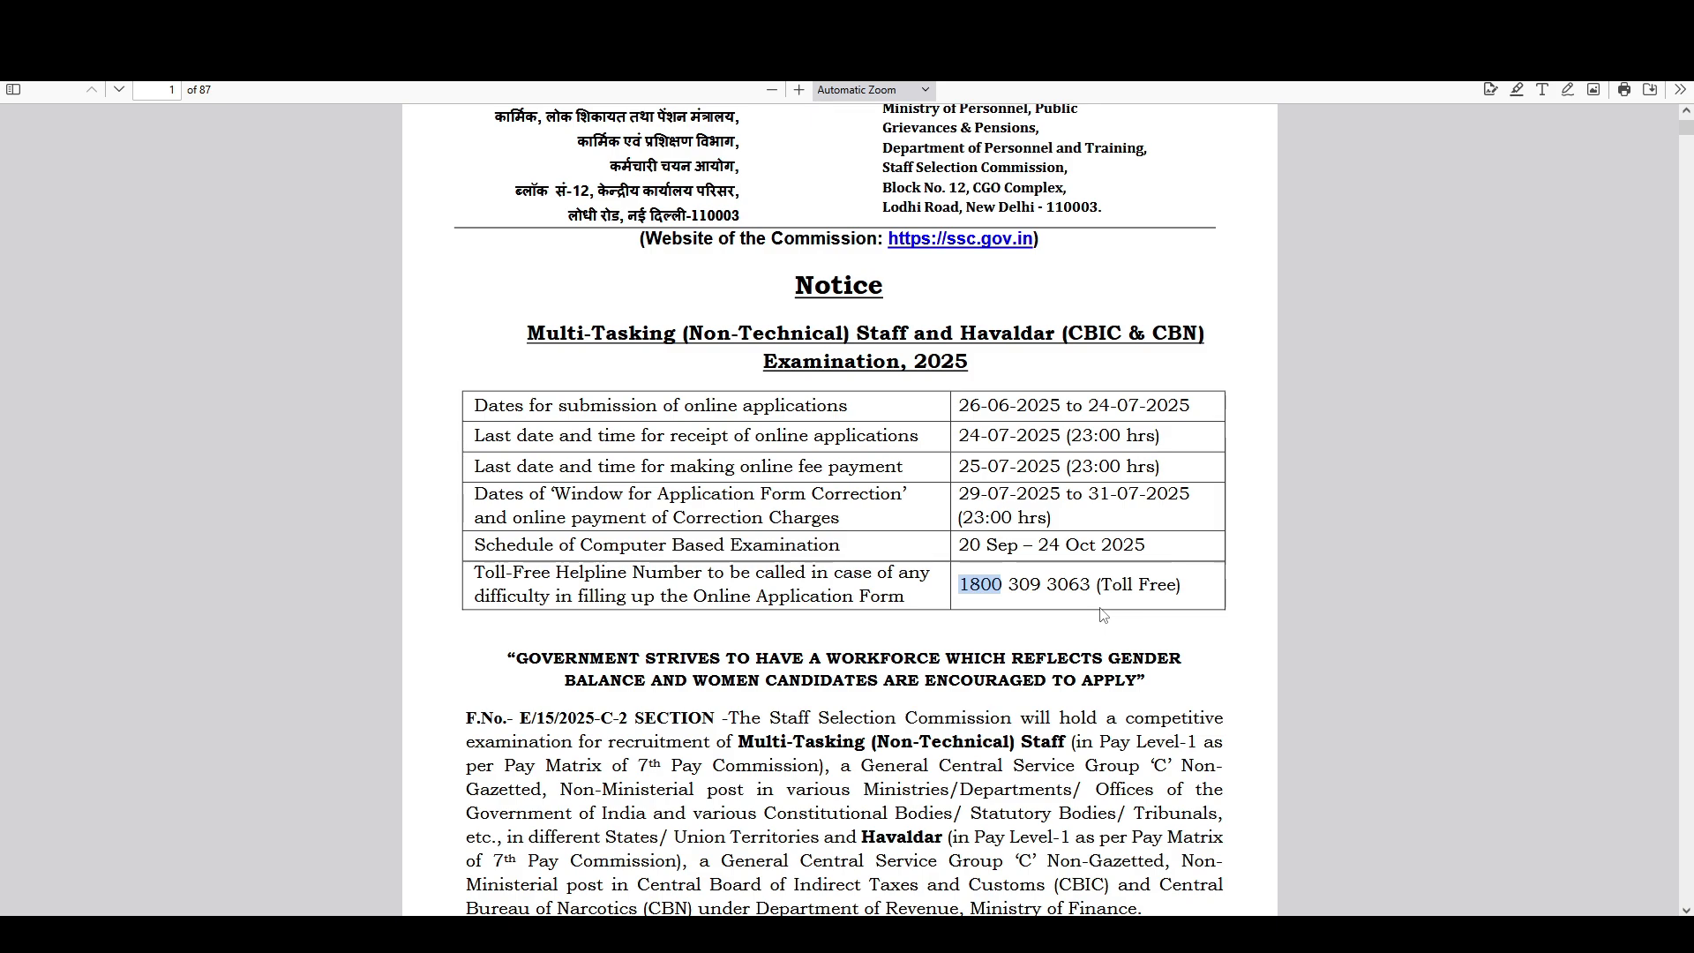
pyautogui.press('Right')
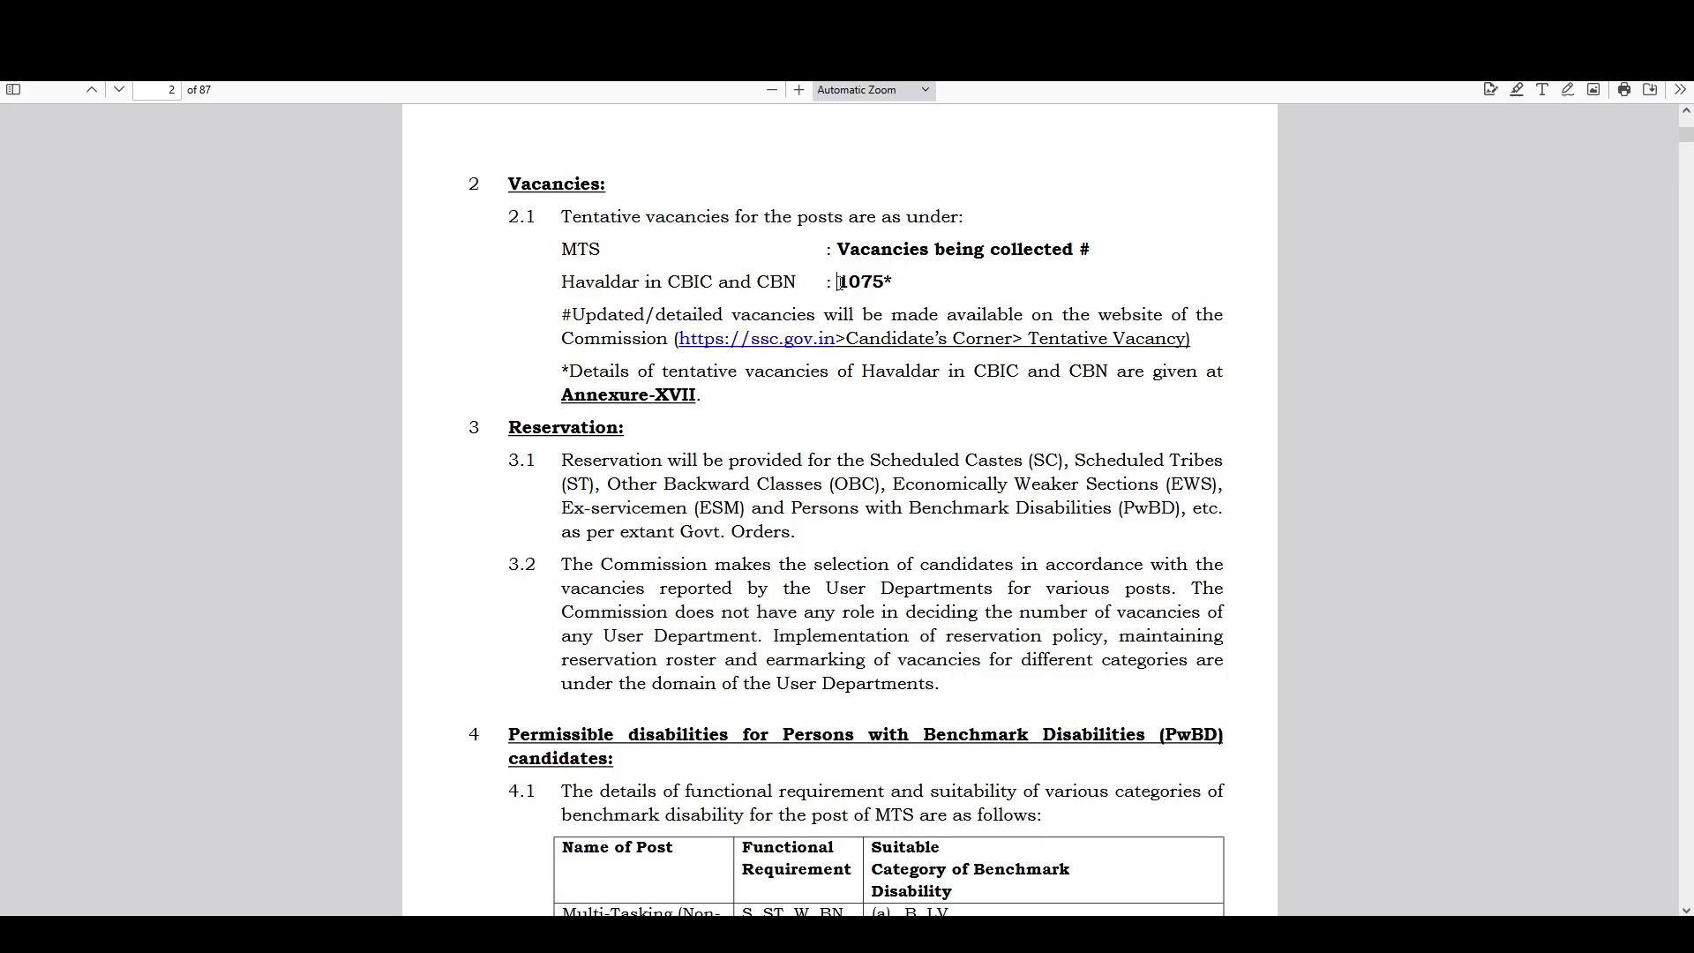
# - Check the Havaldar vacancies and the permissible disability tables for the MTS and Havaldar posts
pyautogui.moveTo(839, 281); pyautogui.dragTo(883, 282)
pyautogui.click(940, 291)
pyautogui.scroll(-4, 939, 293)
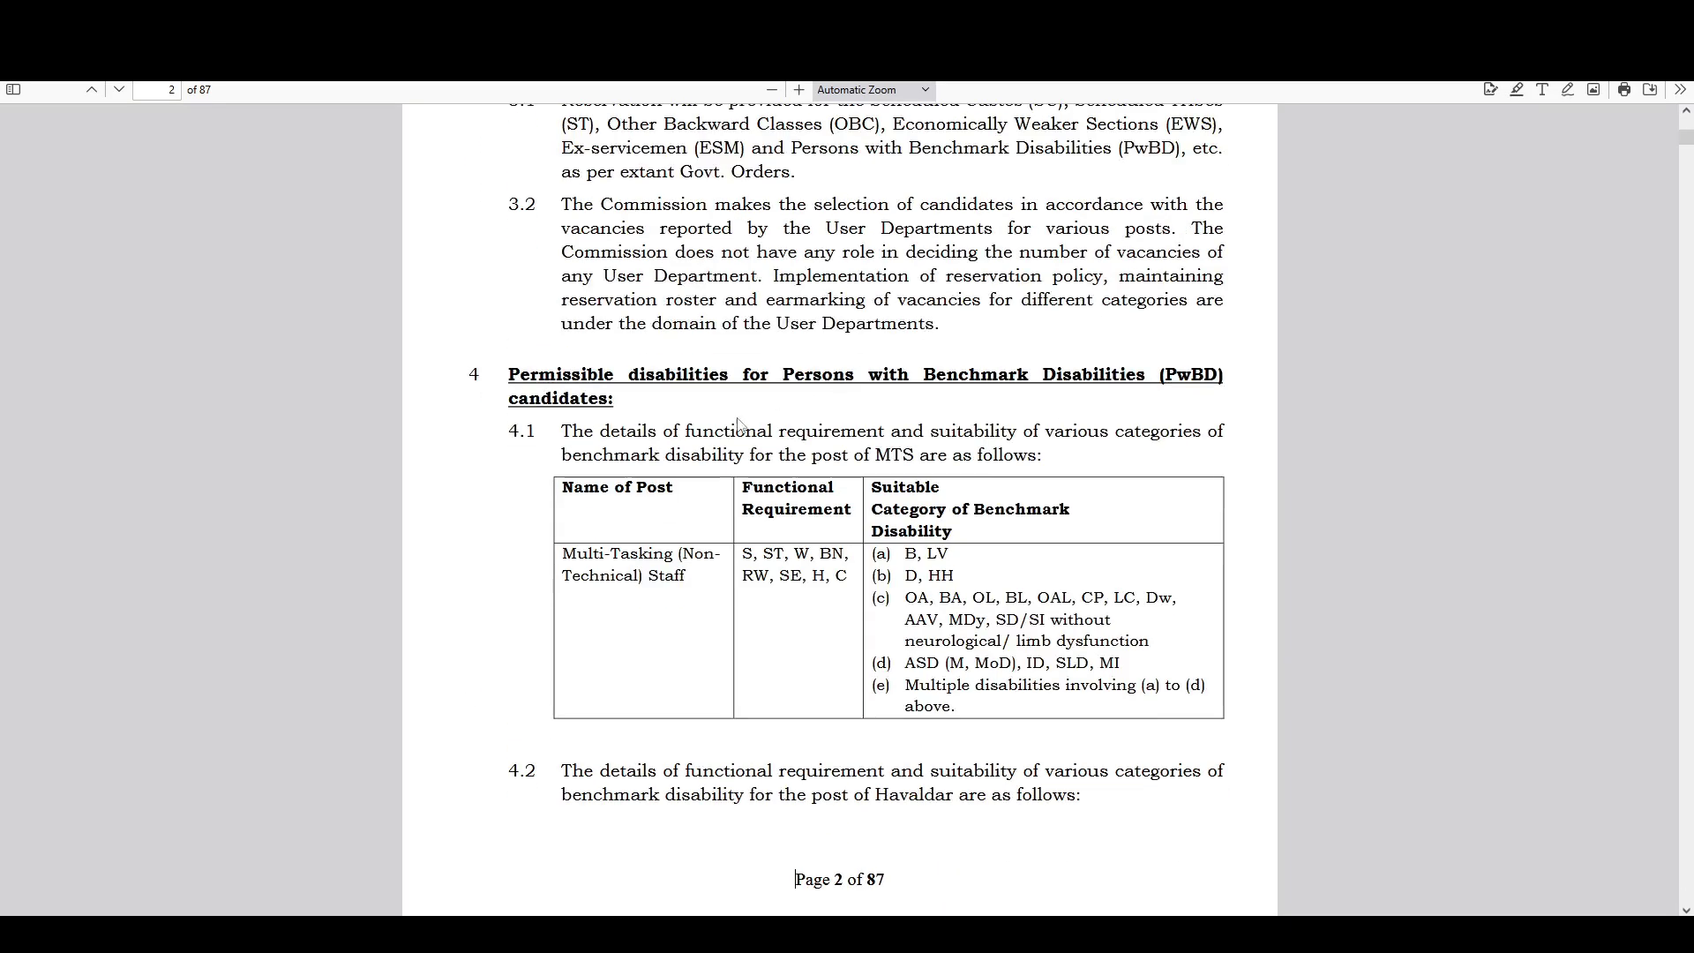
pyautogui.moveTo(569, 490); pyautogui.dragTo(684, 494)
pyautogui.click(710, 563)
pyautogui.scroll(-6, 677, 579)
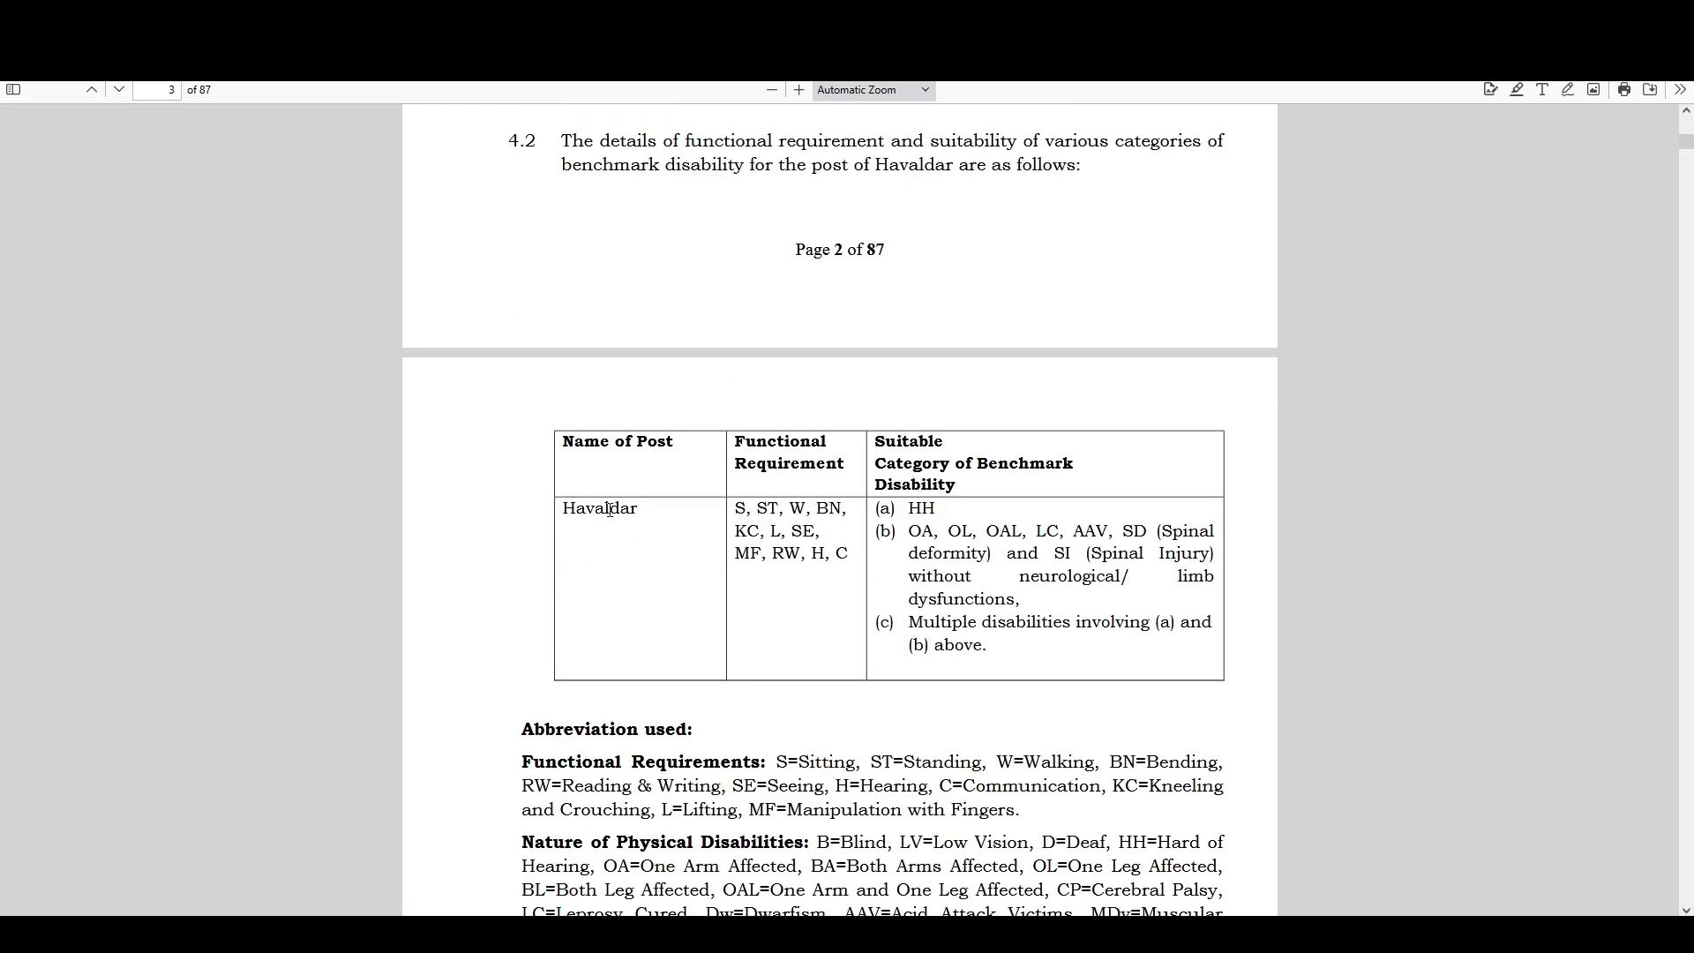
pyautogui.doubleClick(568, 508)
# - Read the Nationality/ Citizenship requirements in section 5 of the notice
pyautogui.scroll(-8, 568, 508)
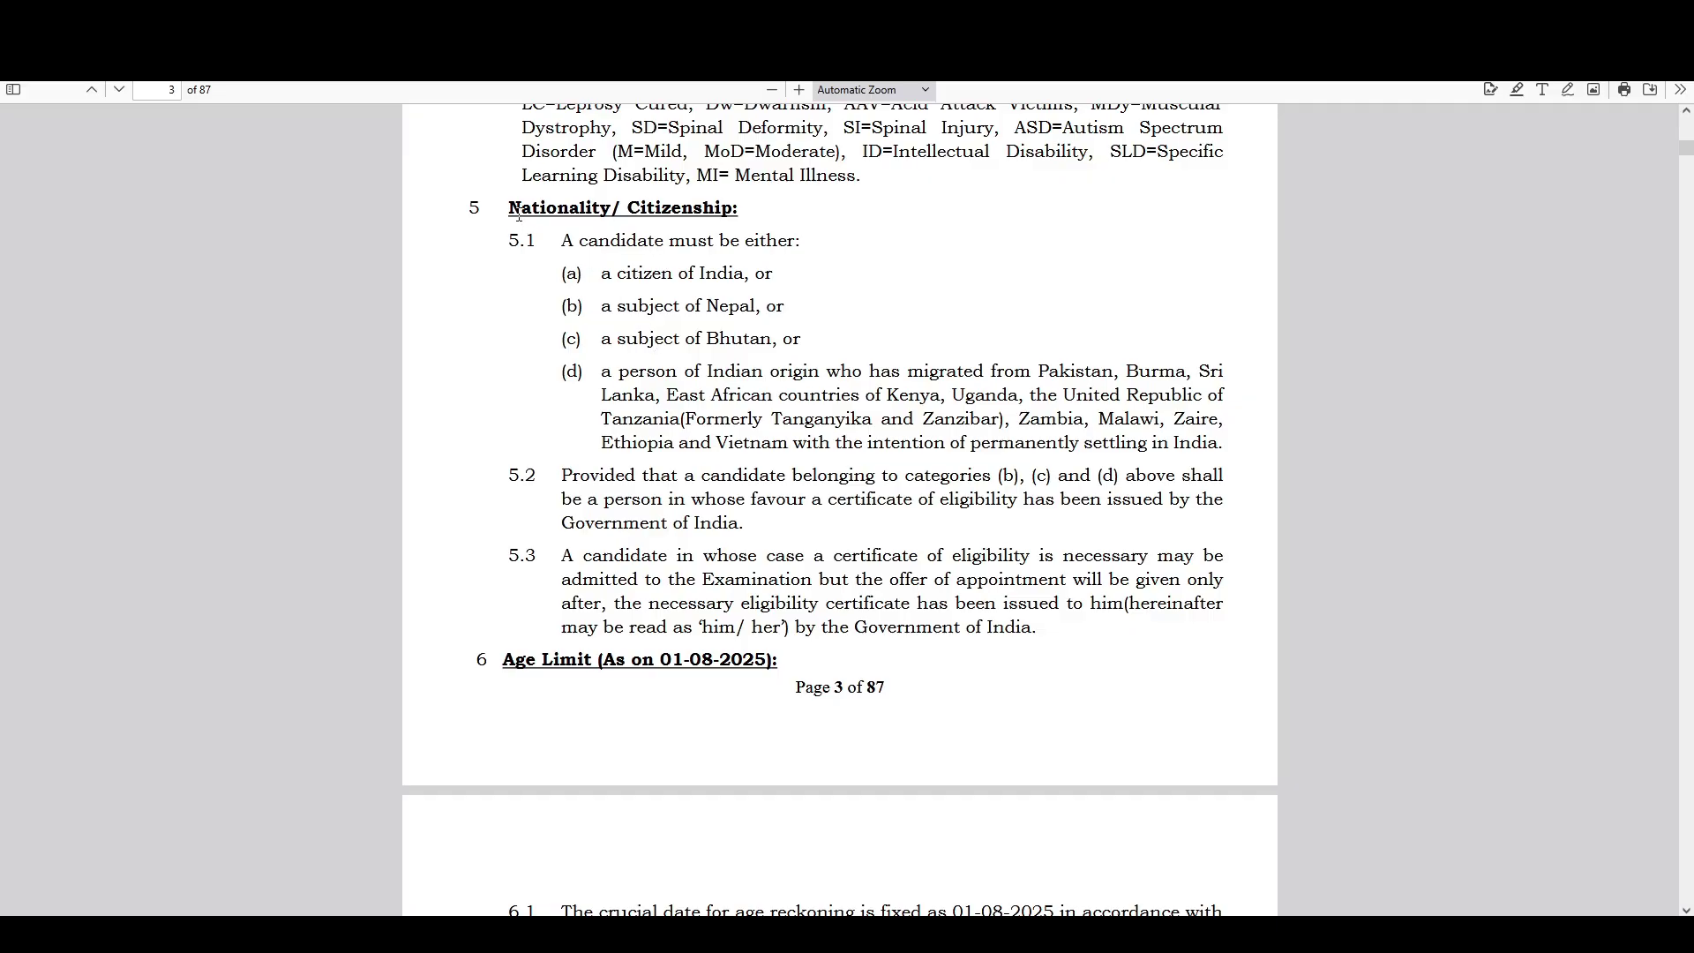
pyautogui.moveTo(509, 208); pyautogui.dragTo(720, 213)
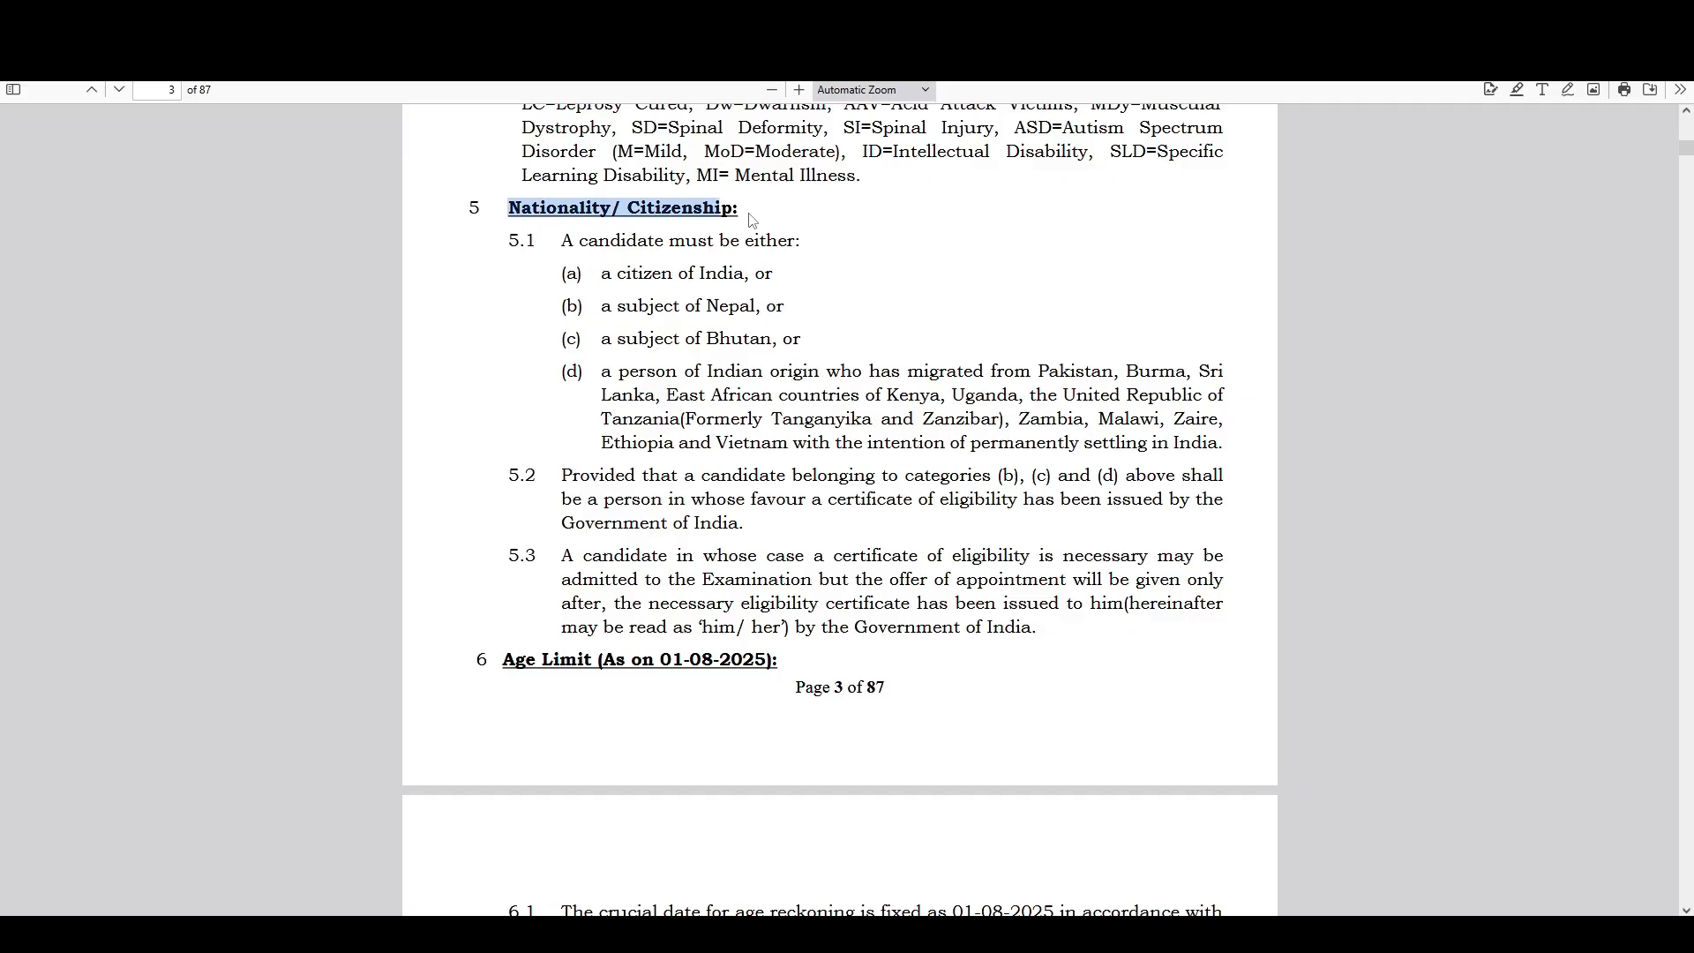
pyautogui.click(832, 299)
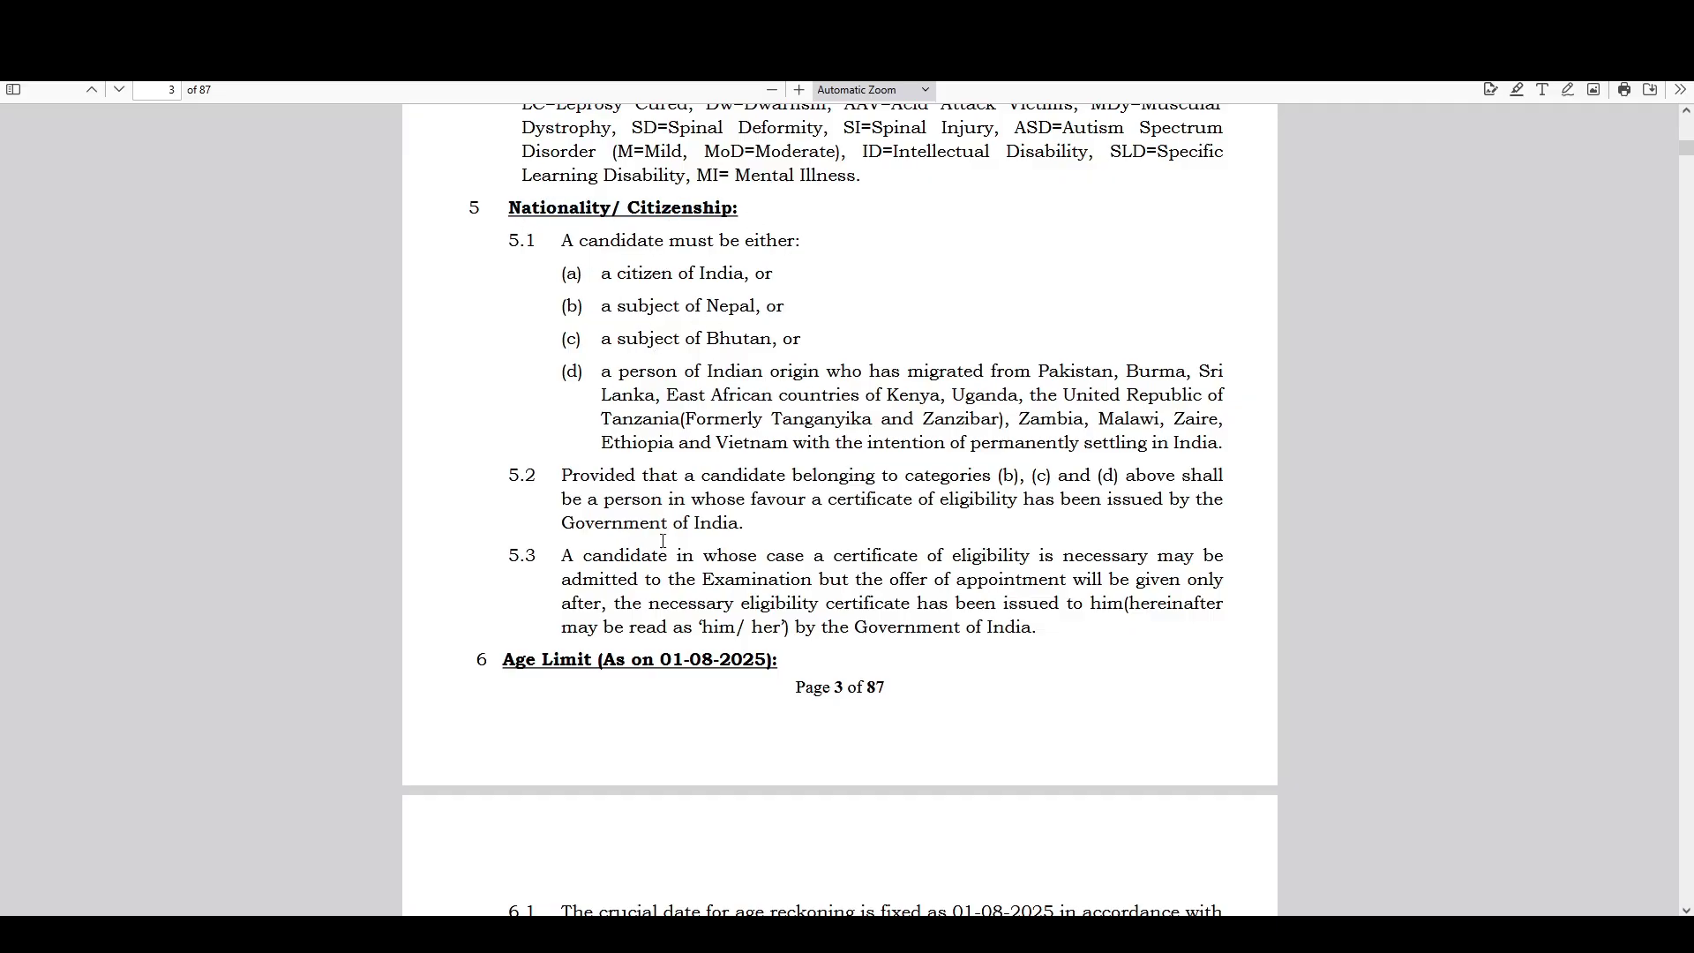
# - Examine the age limits for the MTS and Havaldar posts in section 6.1
pyautogui.scroll(-3, 742, 505)
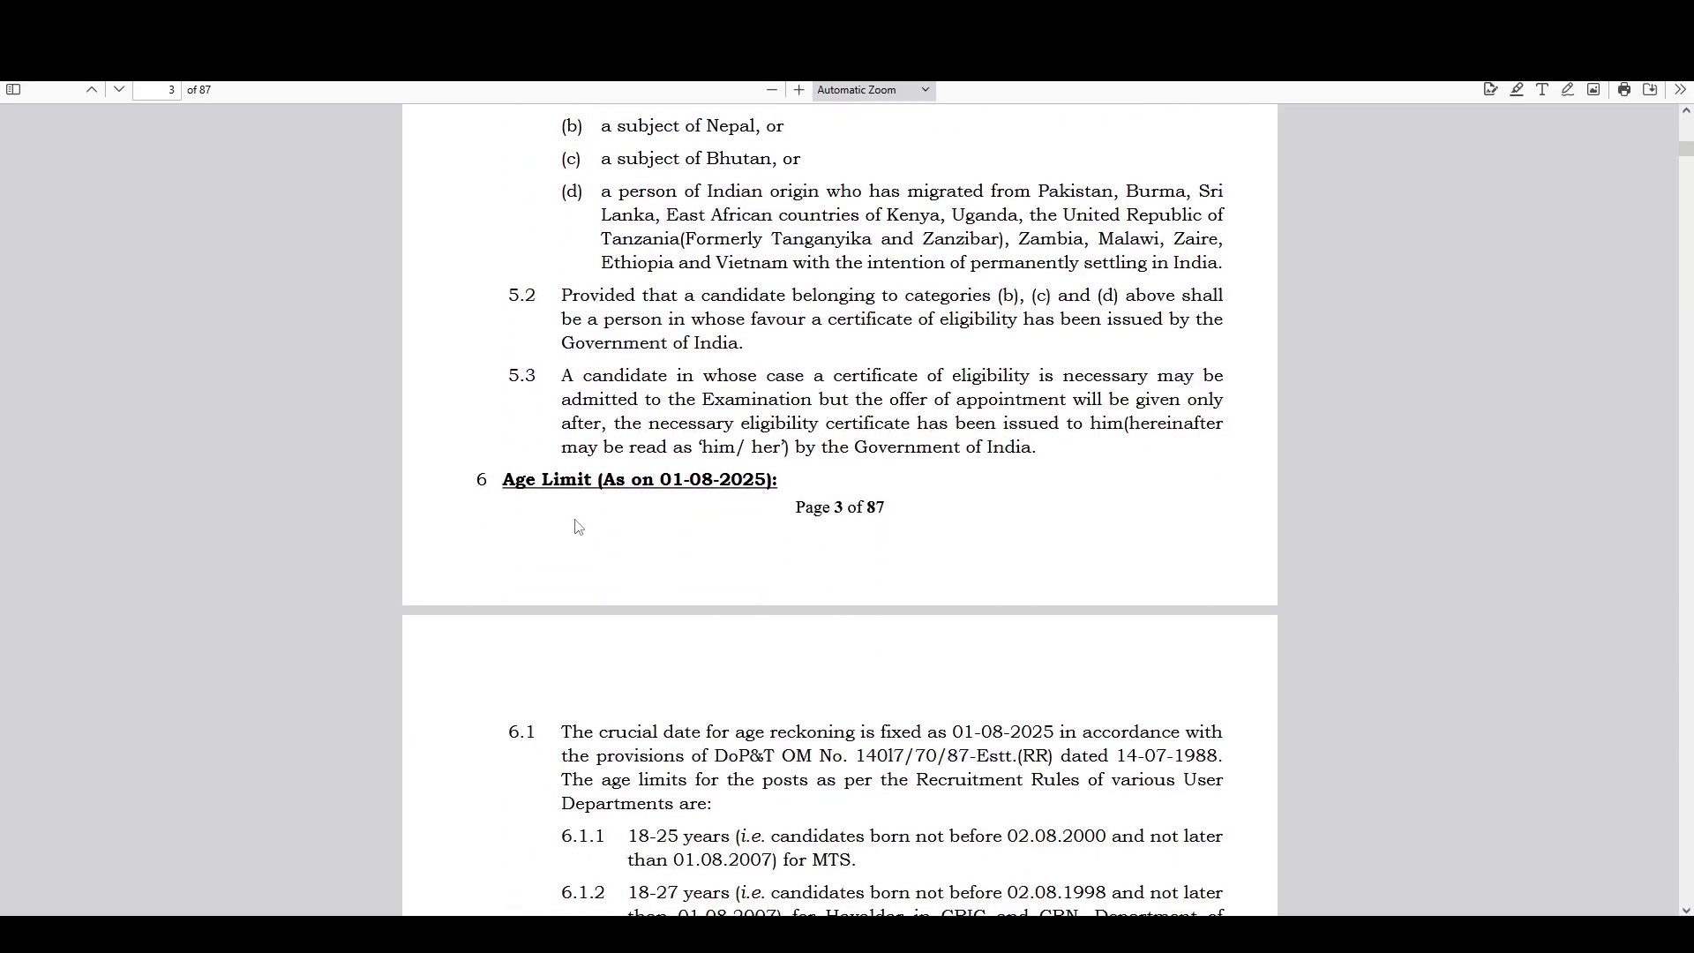
pyautogui.moveTo(520, 473); pyautogui.dragTo(740, 481)
pyautogui.scroll(-5, 953, 541)
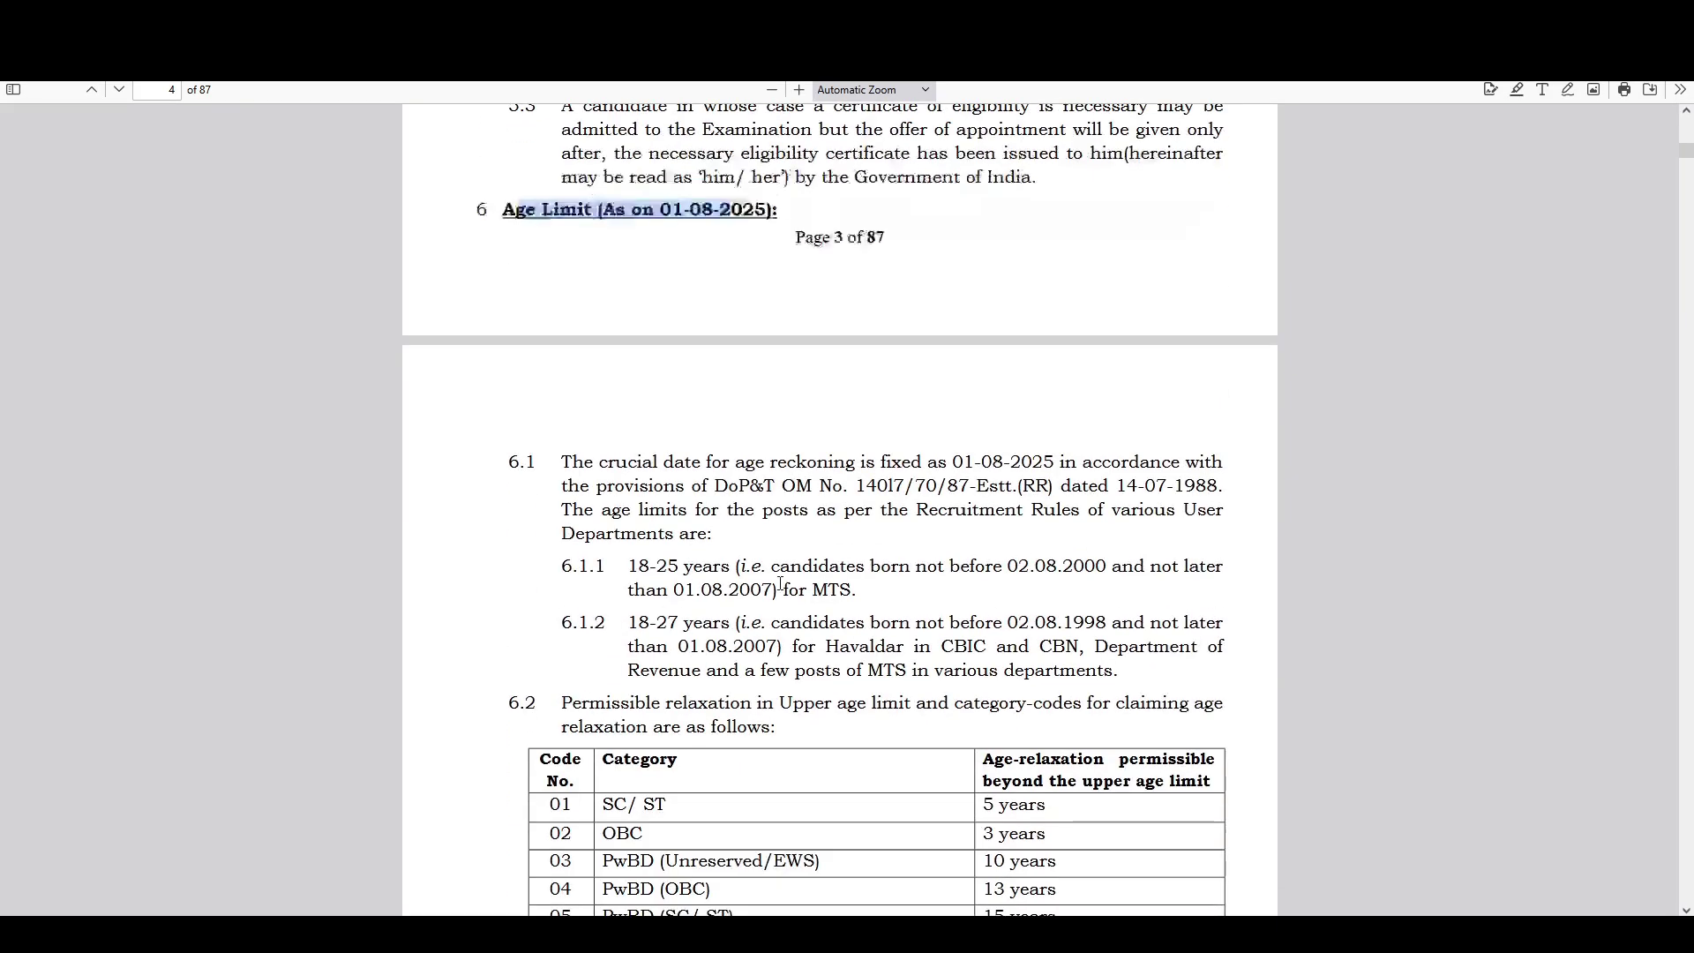
pyautogui.moveTo(633, 565); pyautogui.dragTo(668, 567)
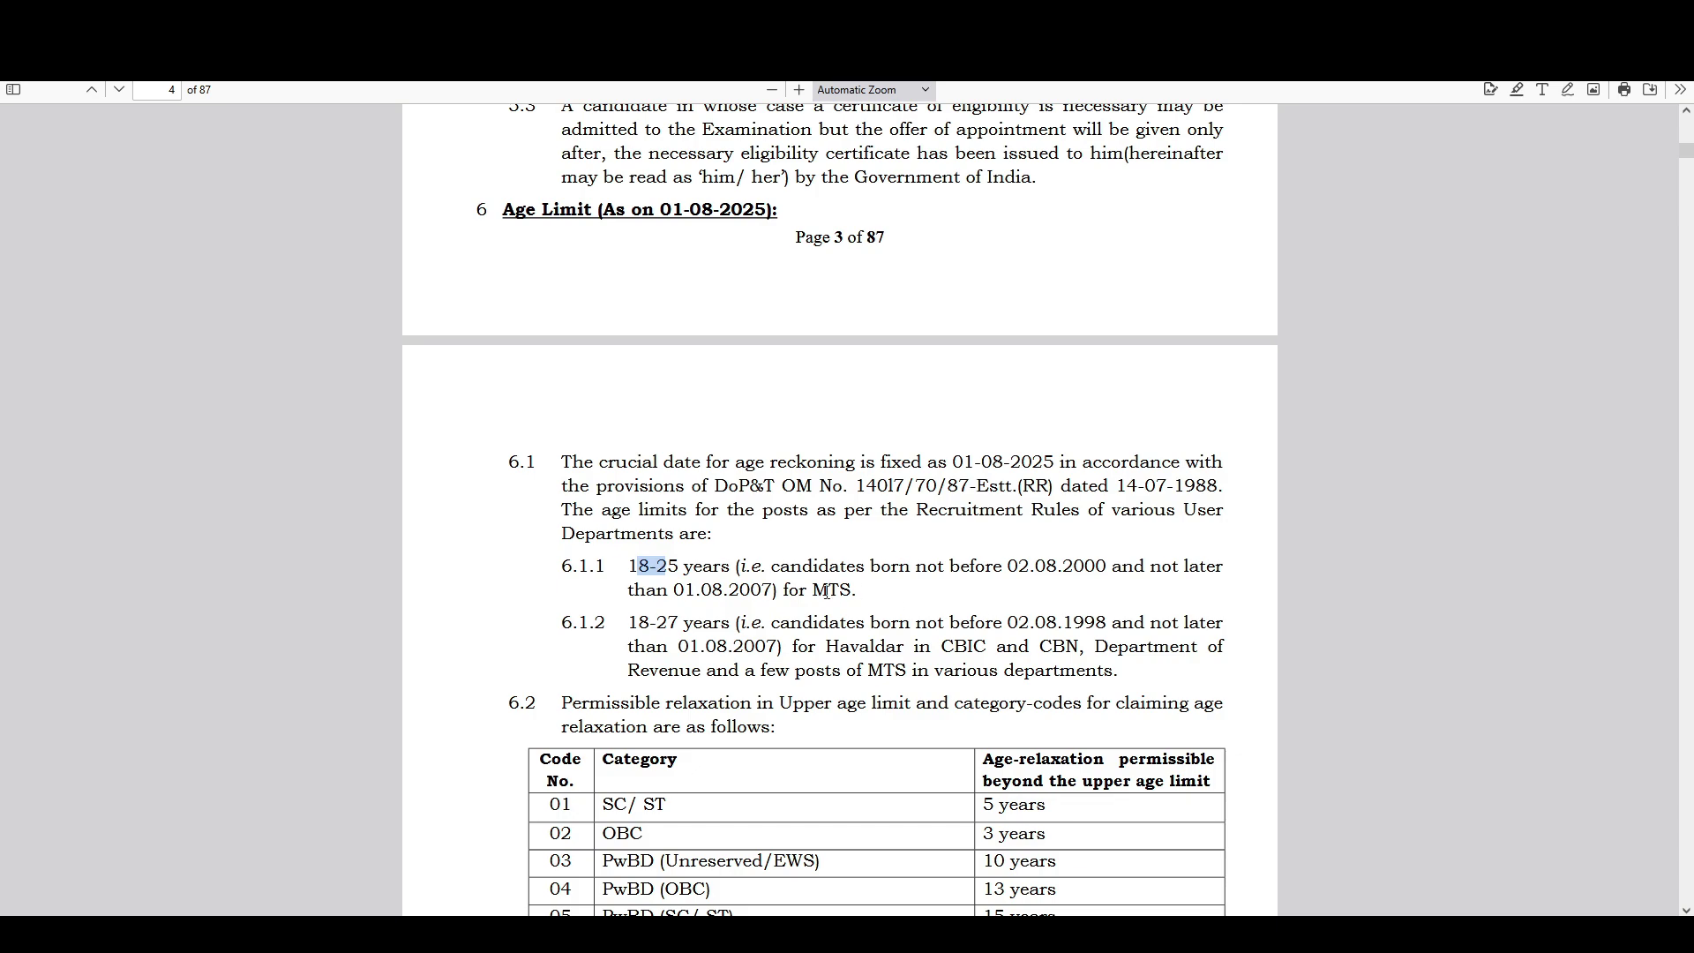
pyautogui.click(686, 569)
pyautogui.scroll(-2, 729, 575)
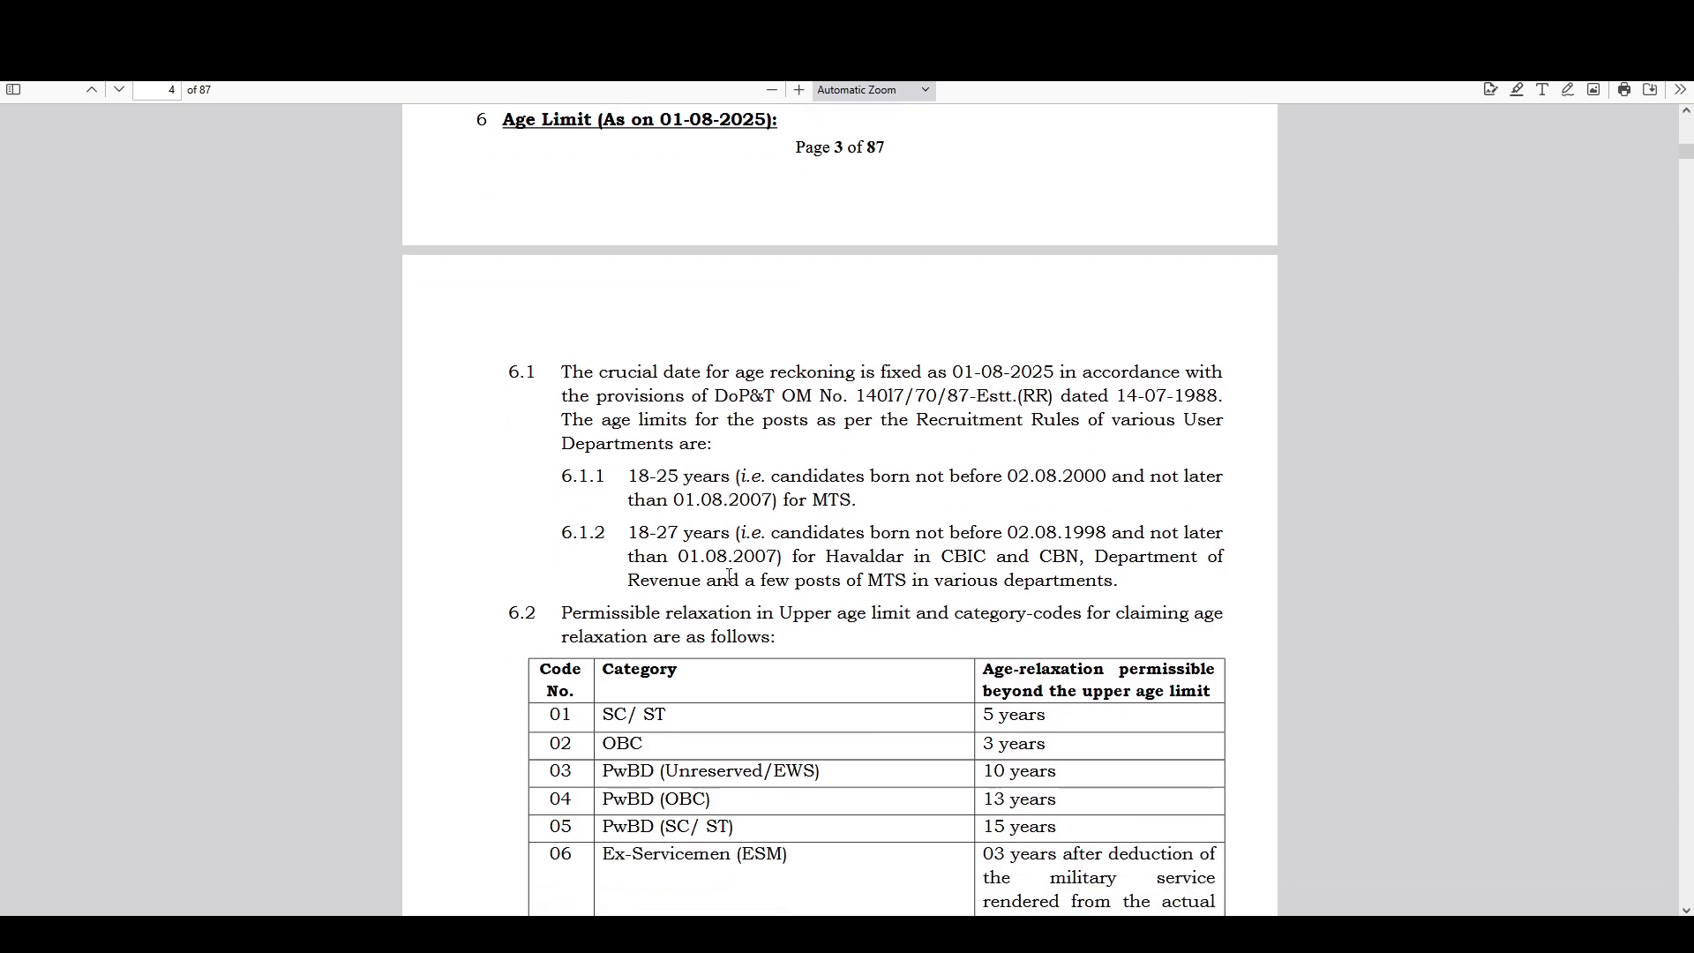
pyautogui.scroll(-2, 729, 575)
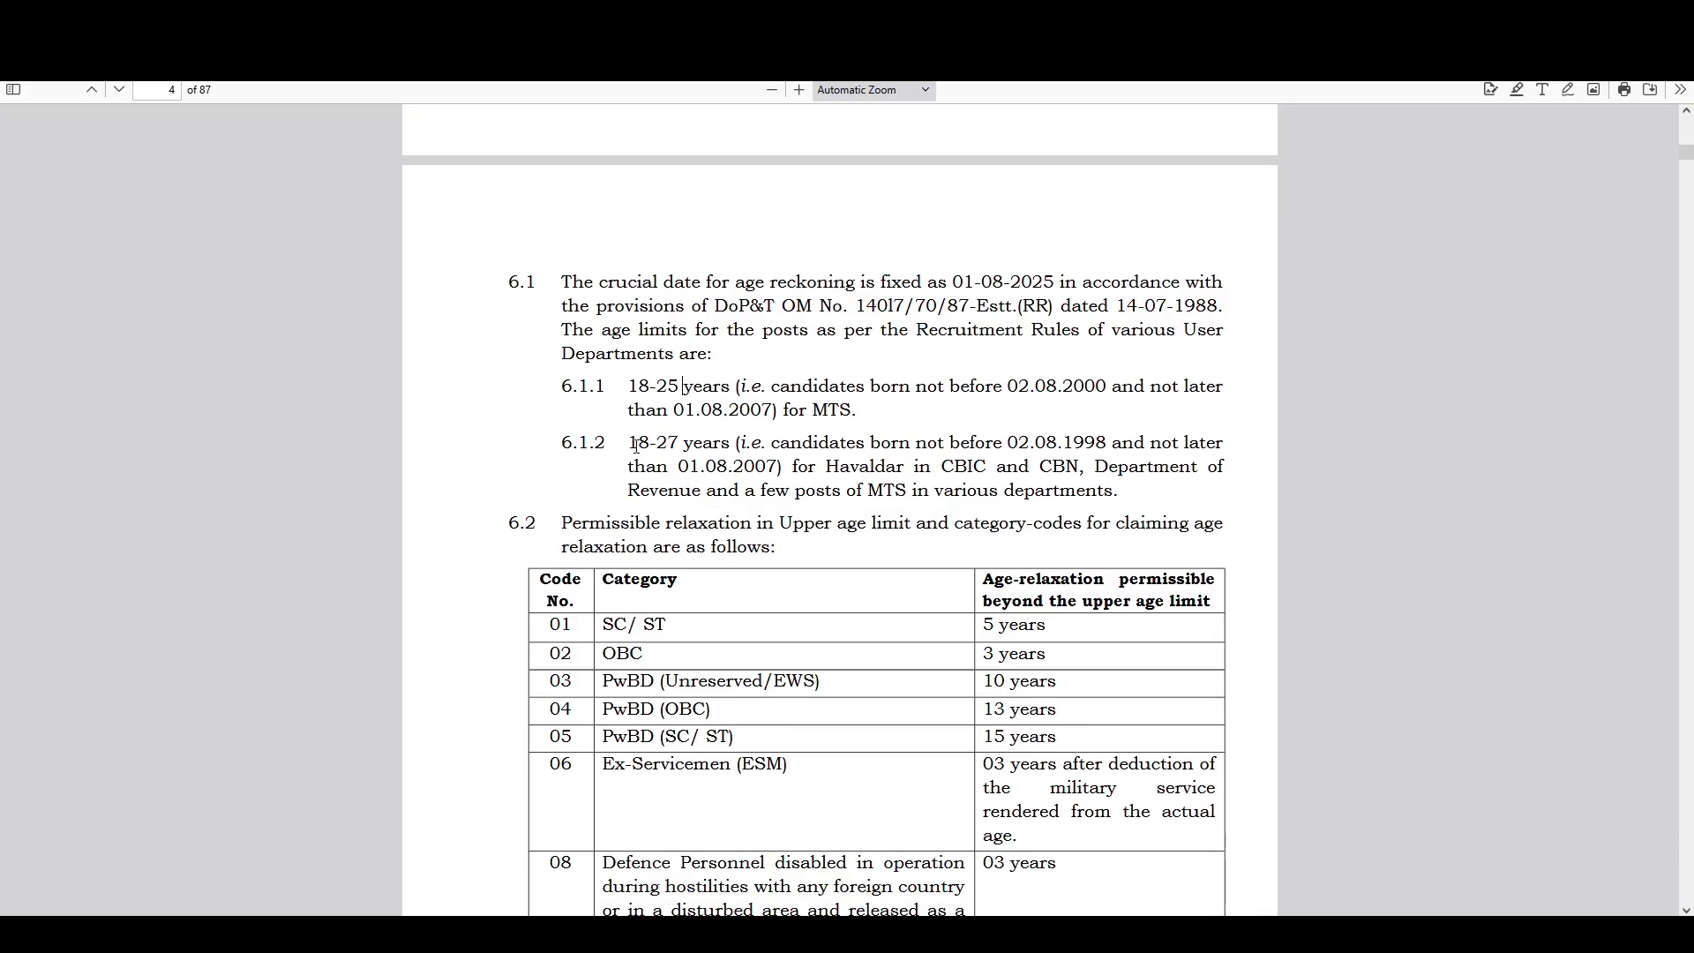
pyautogui.moveTo(630, 446); pyautogui.dragTo(668, 441)
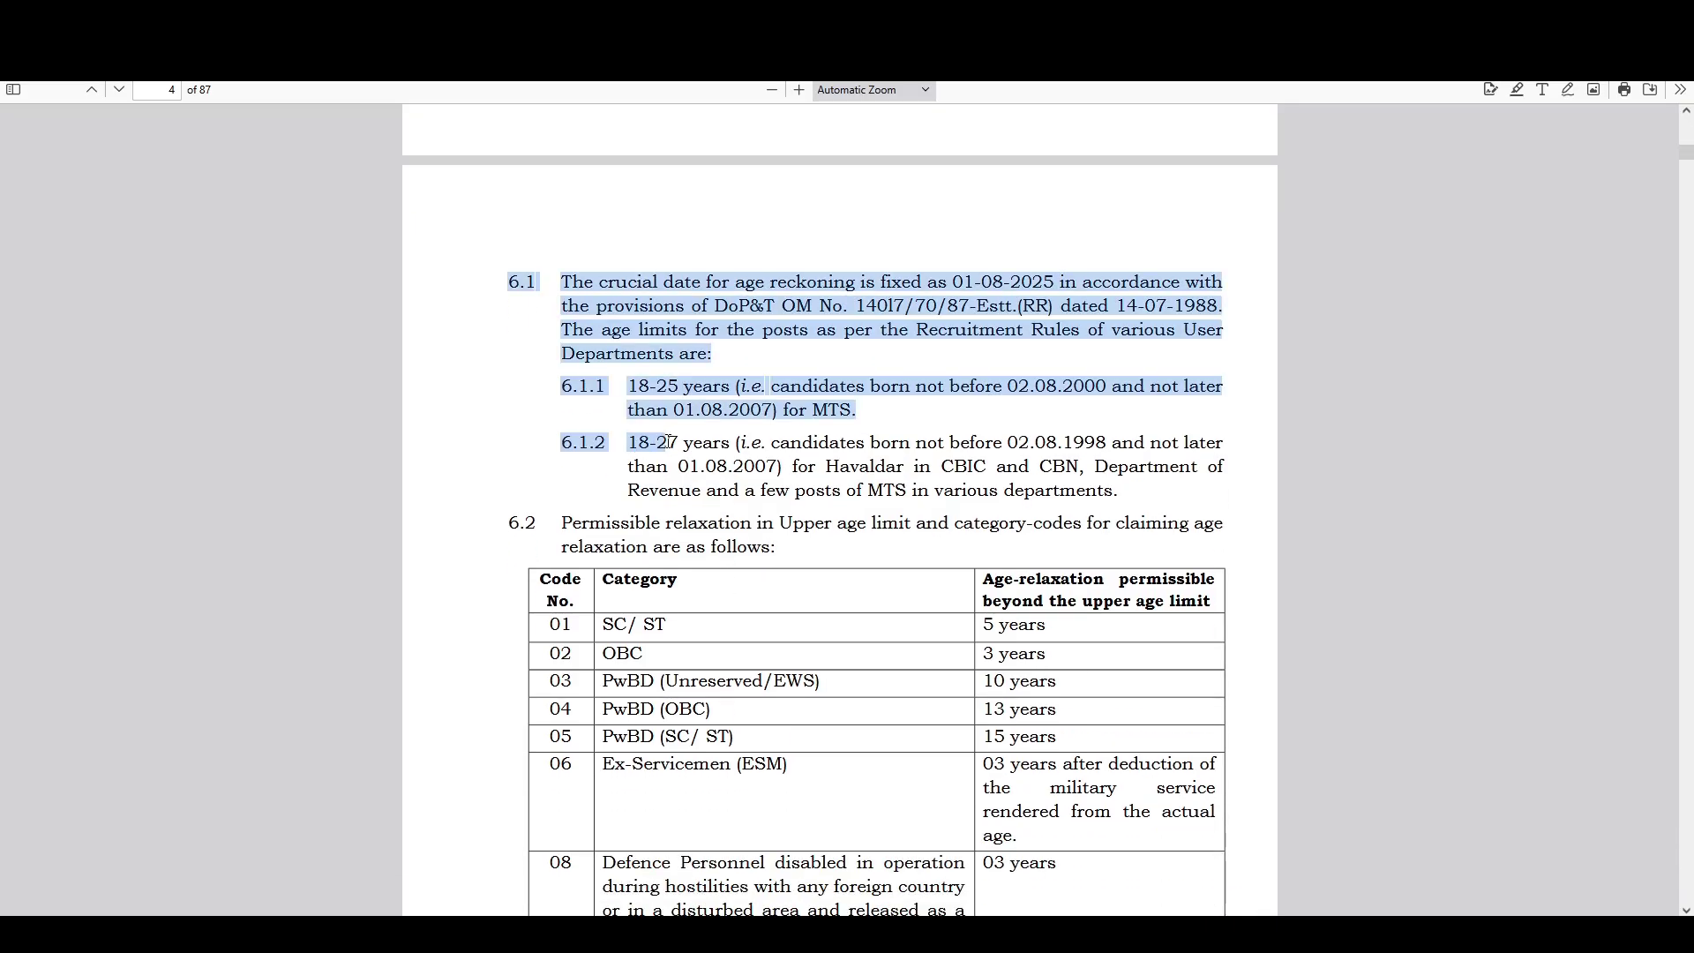
pyautogui.doubleClick(668, 442)
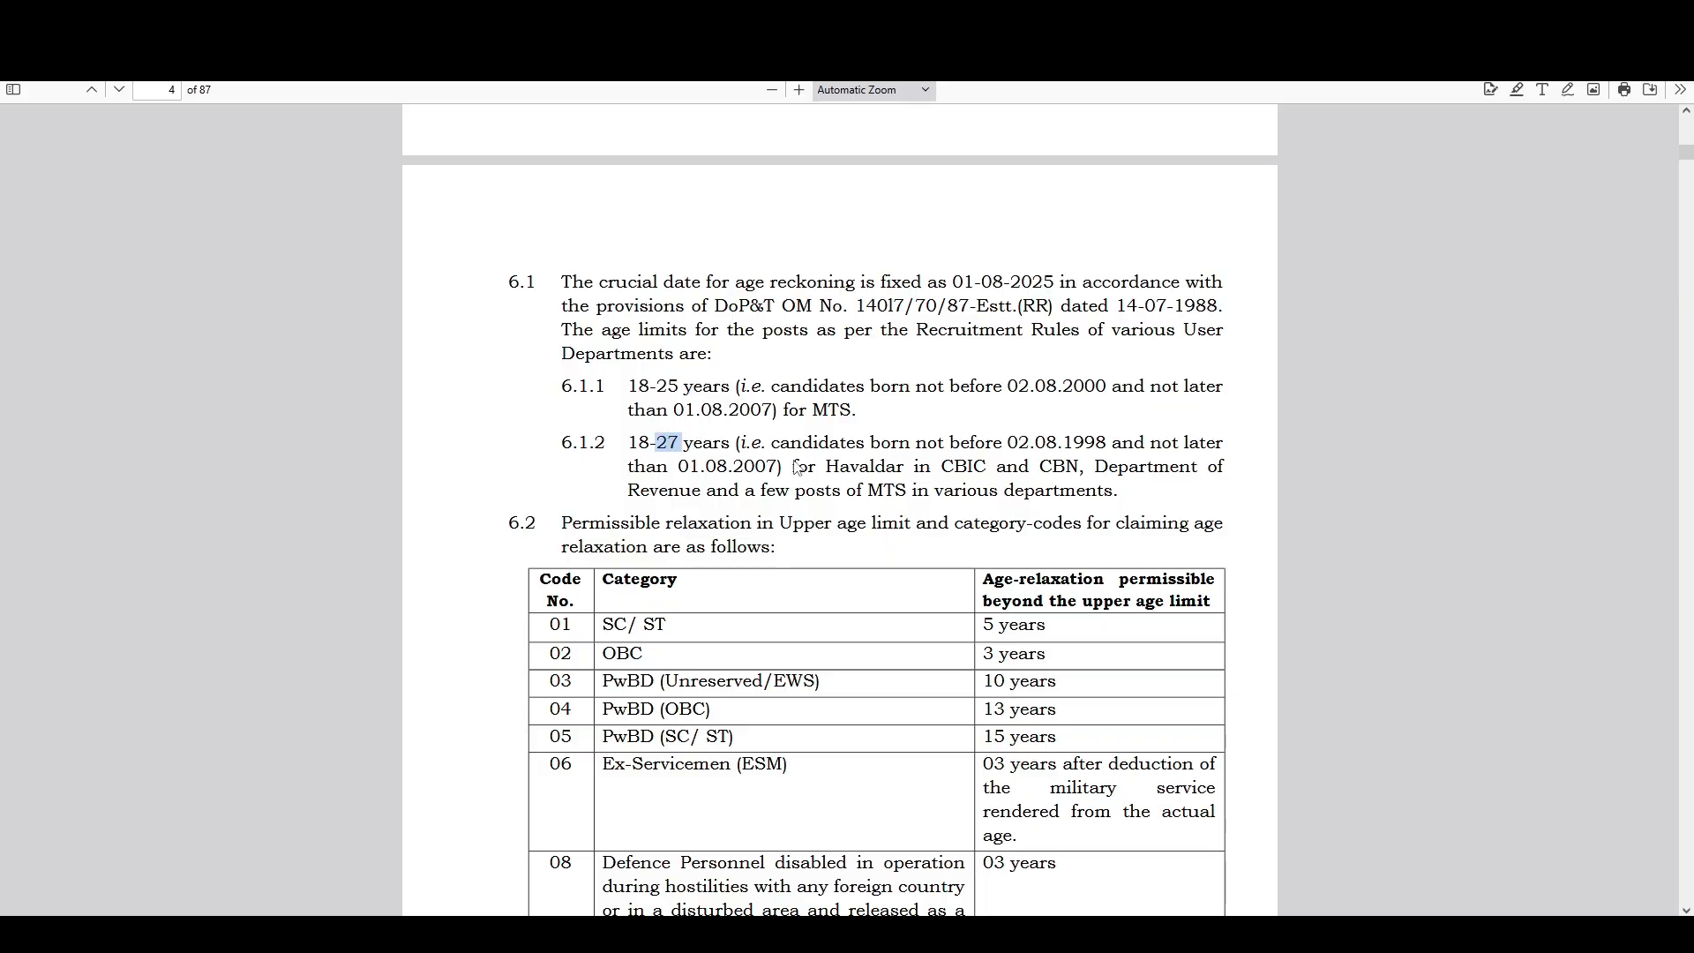
pyautogui.moveTo(836, 468); pyautogui.dragTo(866, 468)
# - Check the upper age relaxation for the SC/ST, OBC and PwBD categories in the section 6.2 table
pyautogui.scroll(-2, 866, 469)
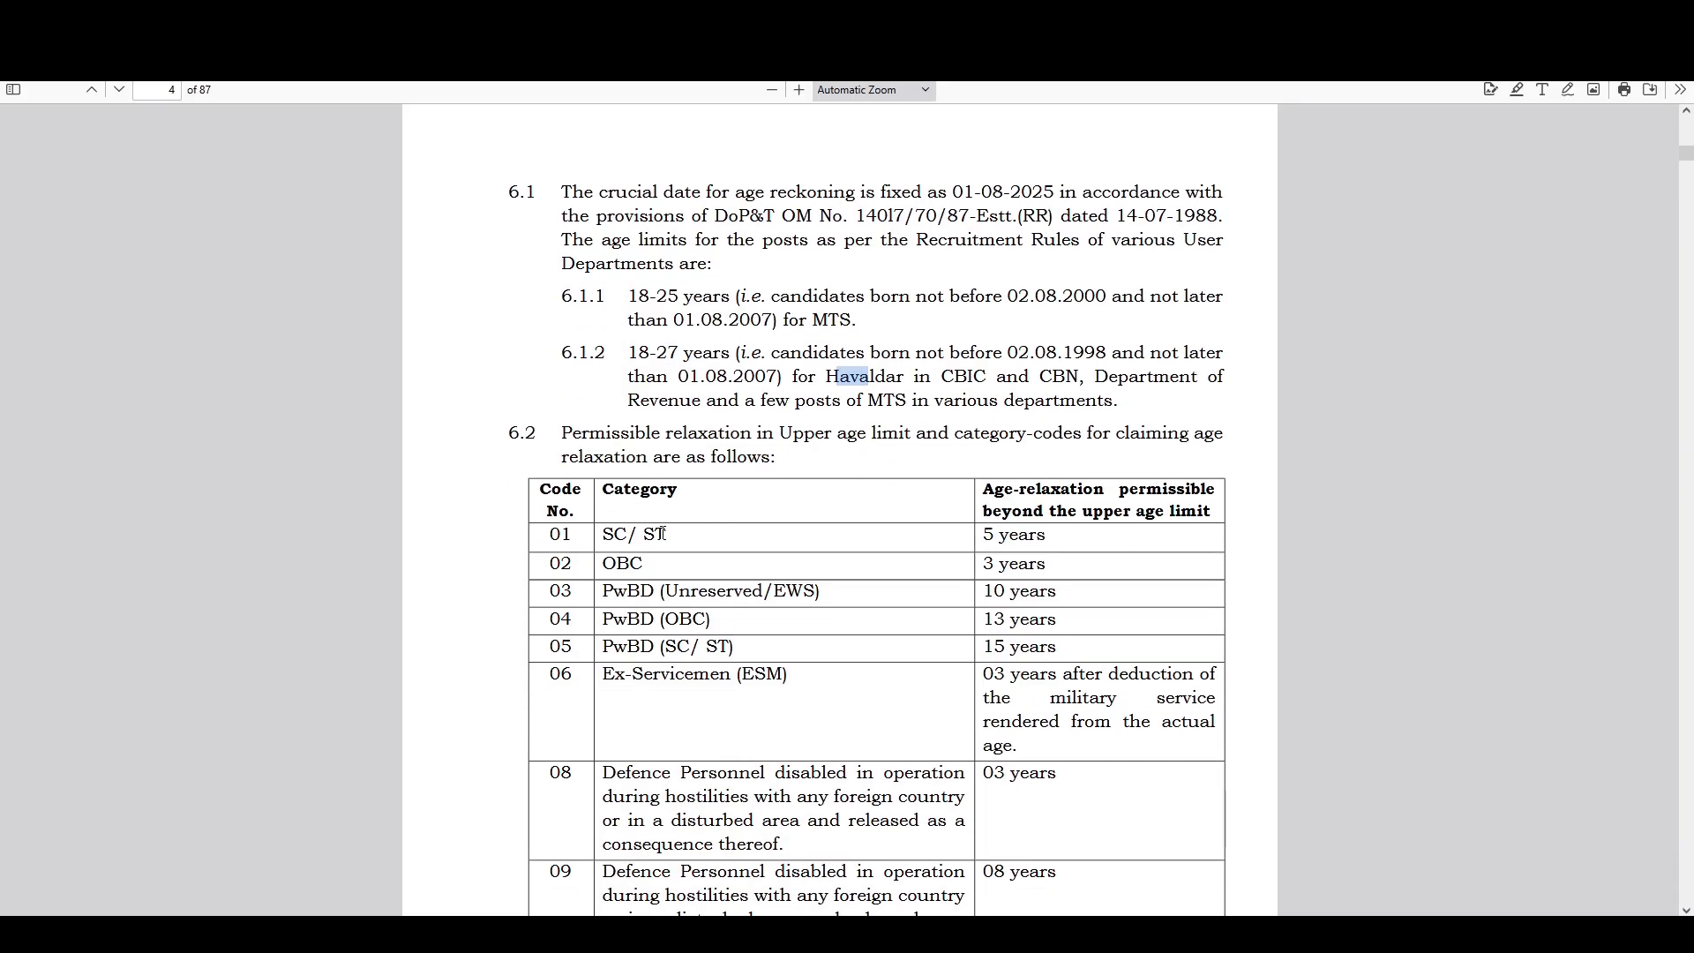
pyautogui.click(611, 539)
pyautogui.doubleClick(611, 538)
pyautogui.tripleClick(992, 541)
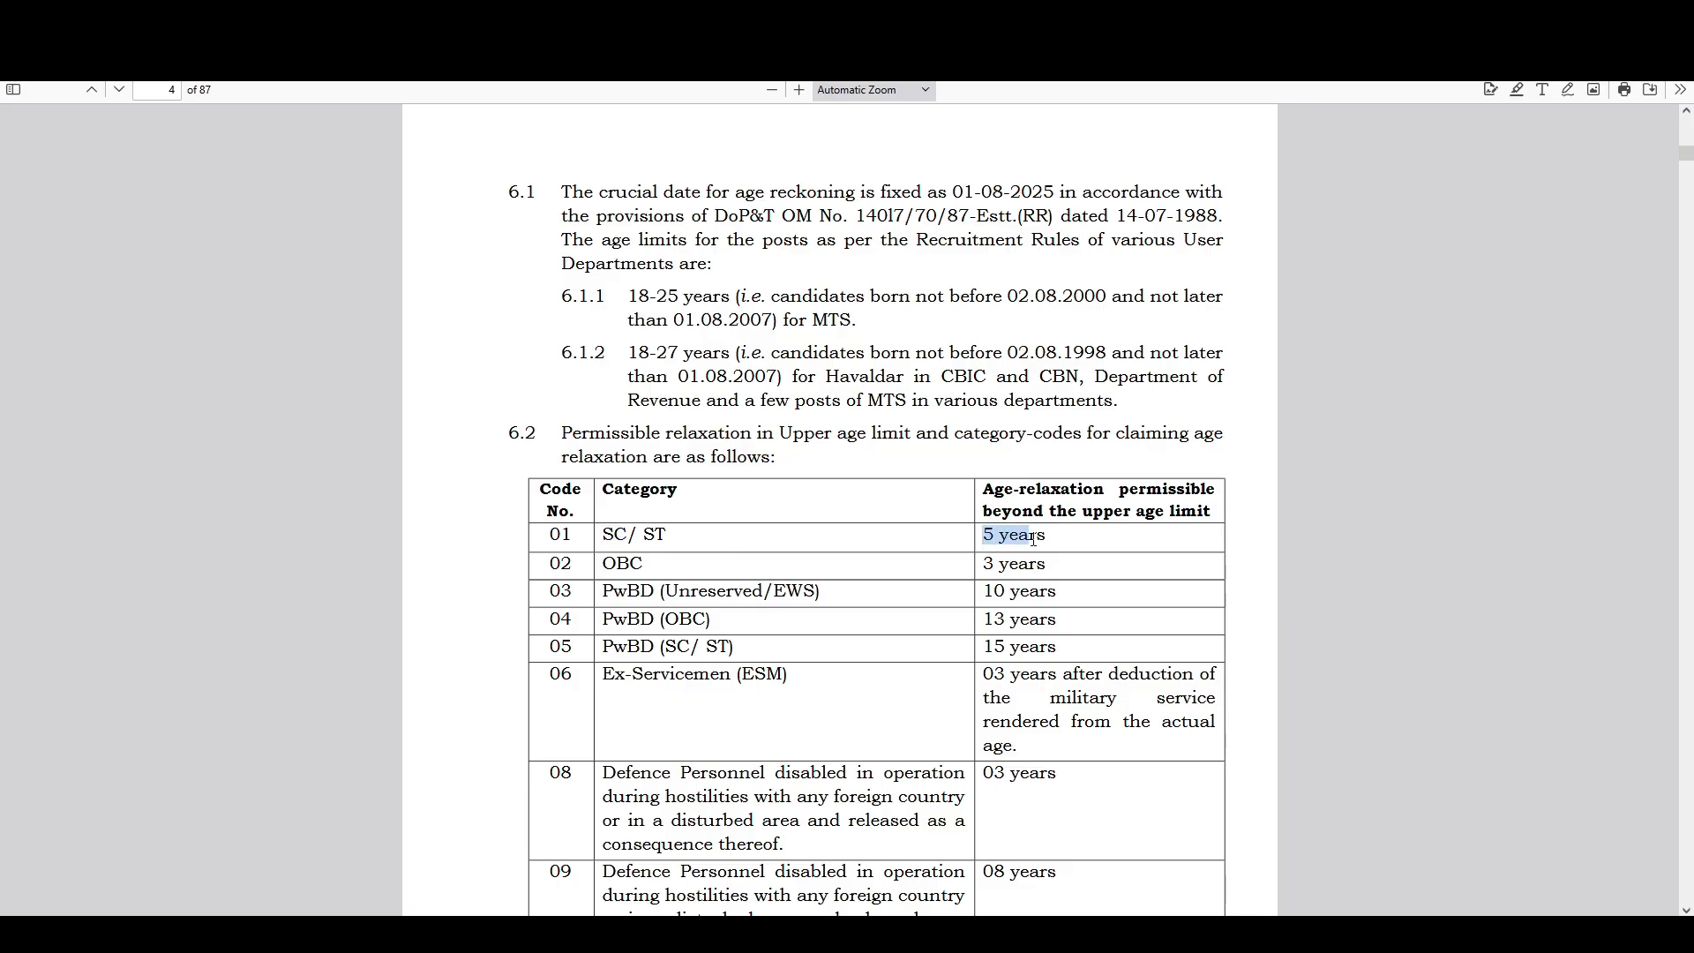
pyautogui.click(642, 565)
pyautogui.doubleClick(1022, 565)
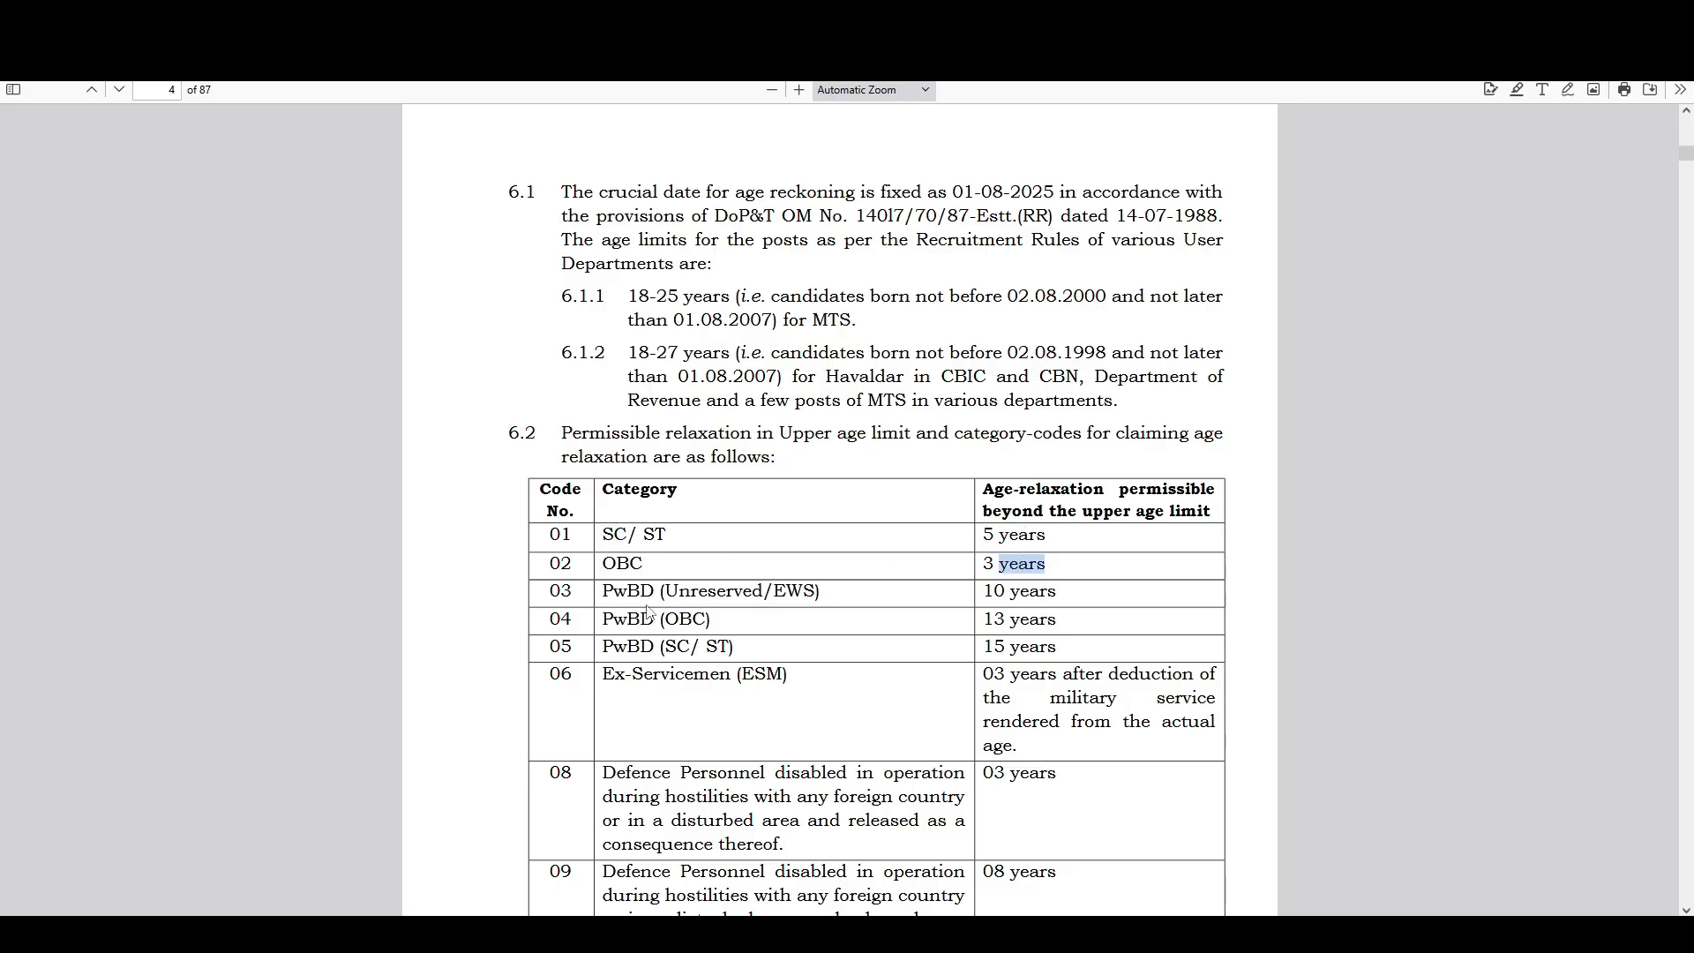
pyautogui.click(1006, 599)
# - Review the Essential Educational Qualifications in section 9, including the Matriculation, recognized Board and distance learning clauses
pyautogui.scroll(-2, 856, 627)
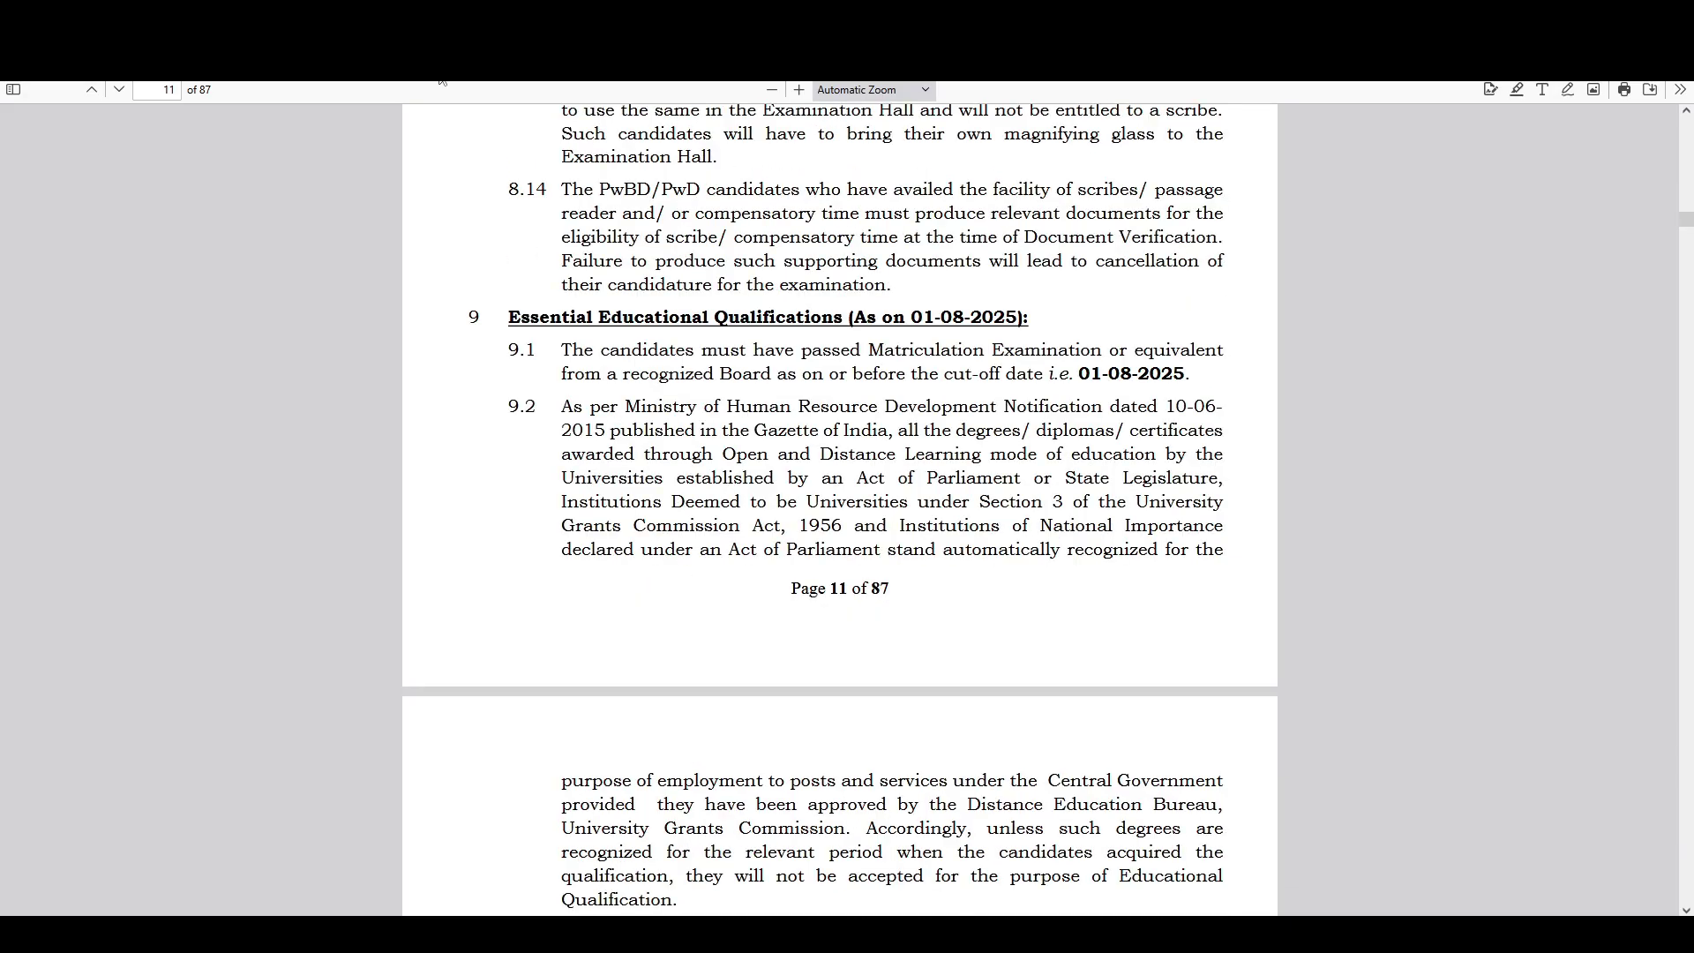
pyautogui.moveTo(592, 316); pyautogui.dragTo(1130, 351)
pyautogui.click(784, 353)
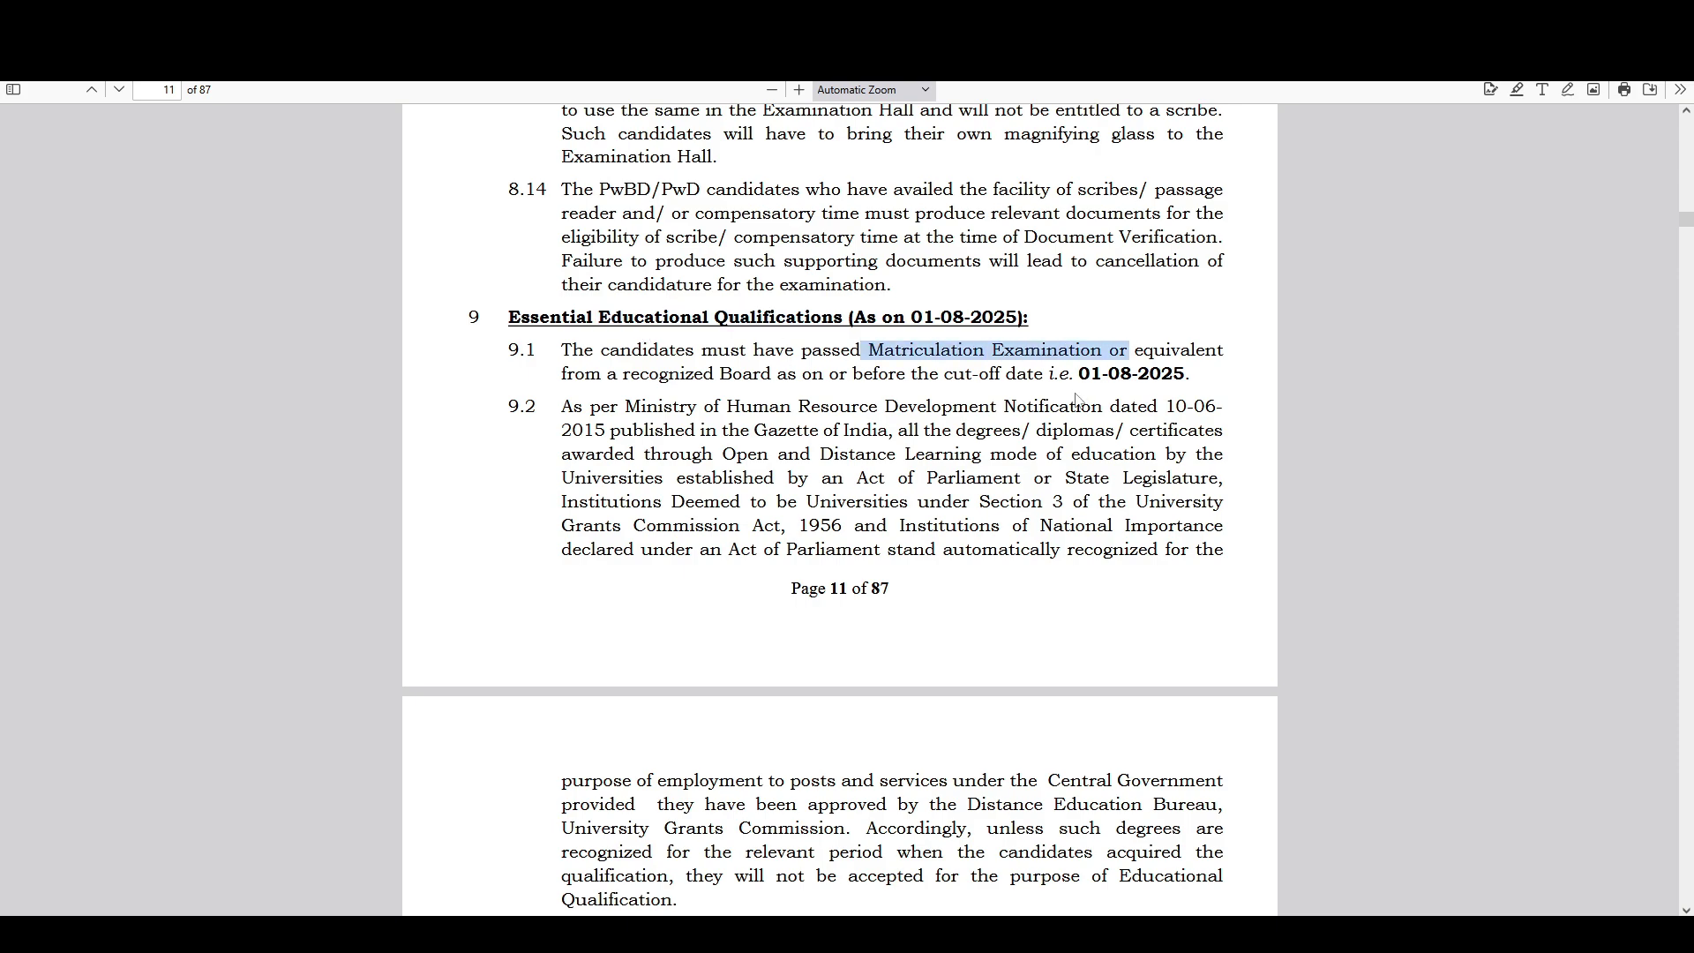
pyautogui.click(947, 394)
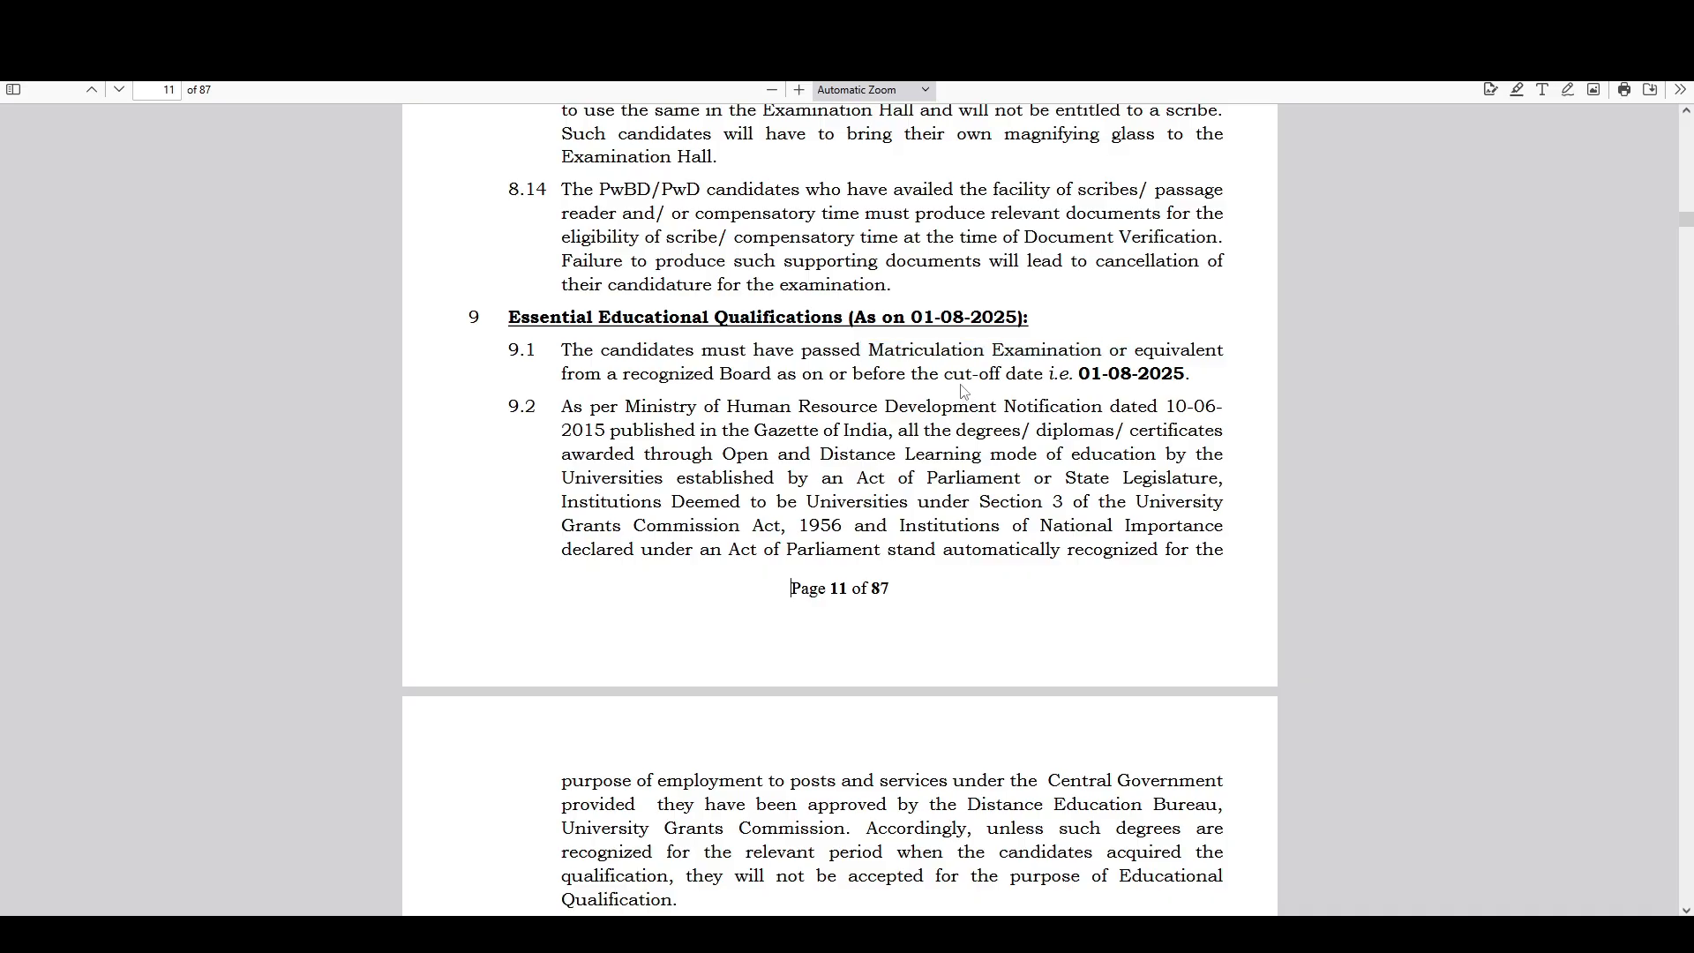
pyautogui.moveTo(567, 373); pyautogui.dragTo(749, 373)
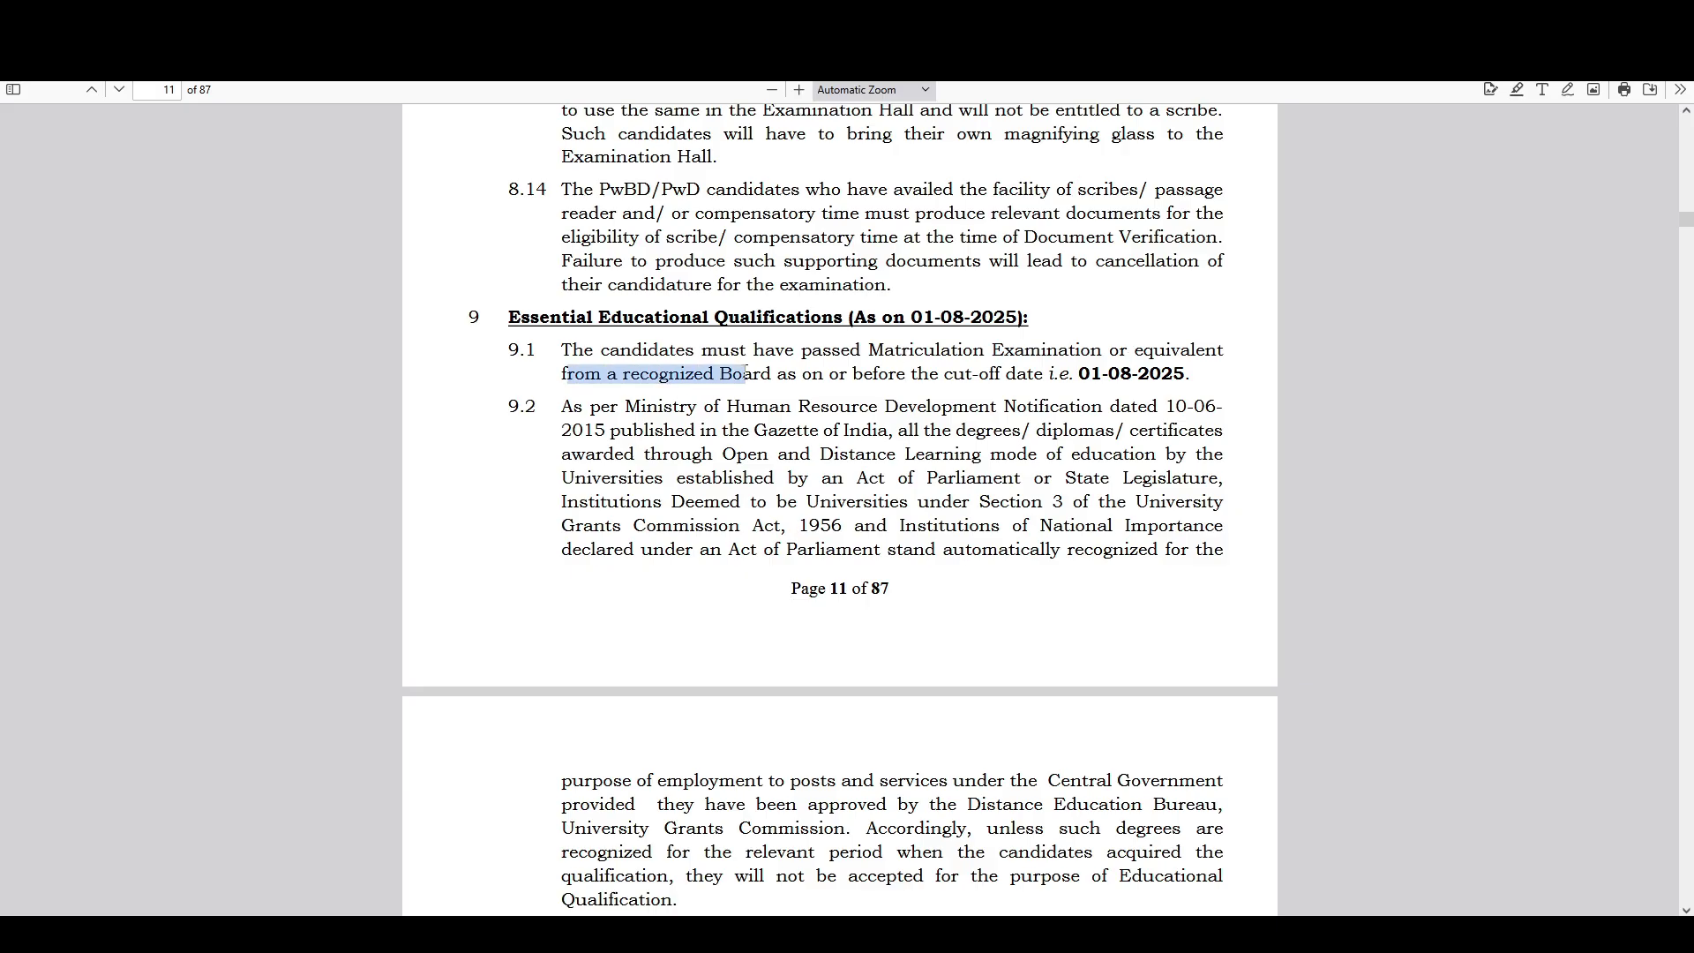
pyautogui.click(772, 373)
pyautogui.click(802, 374)
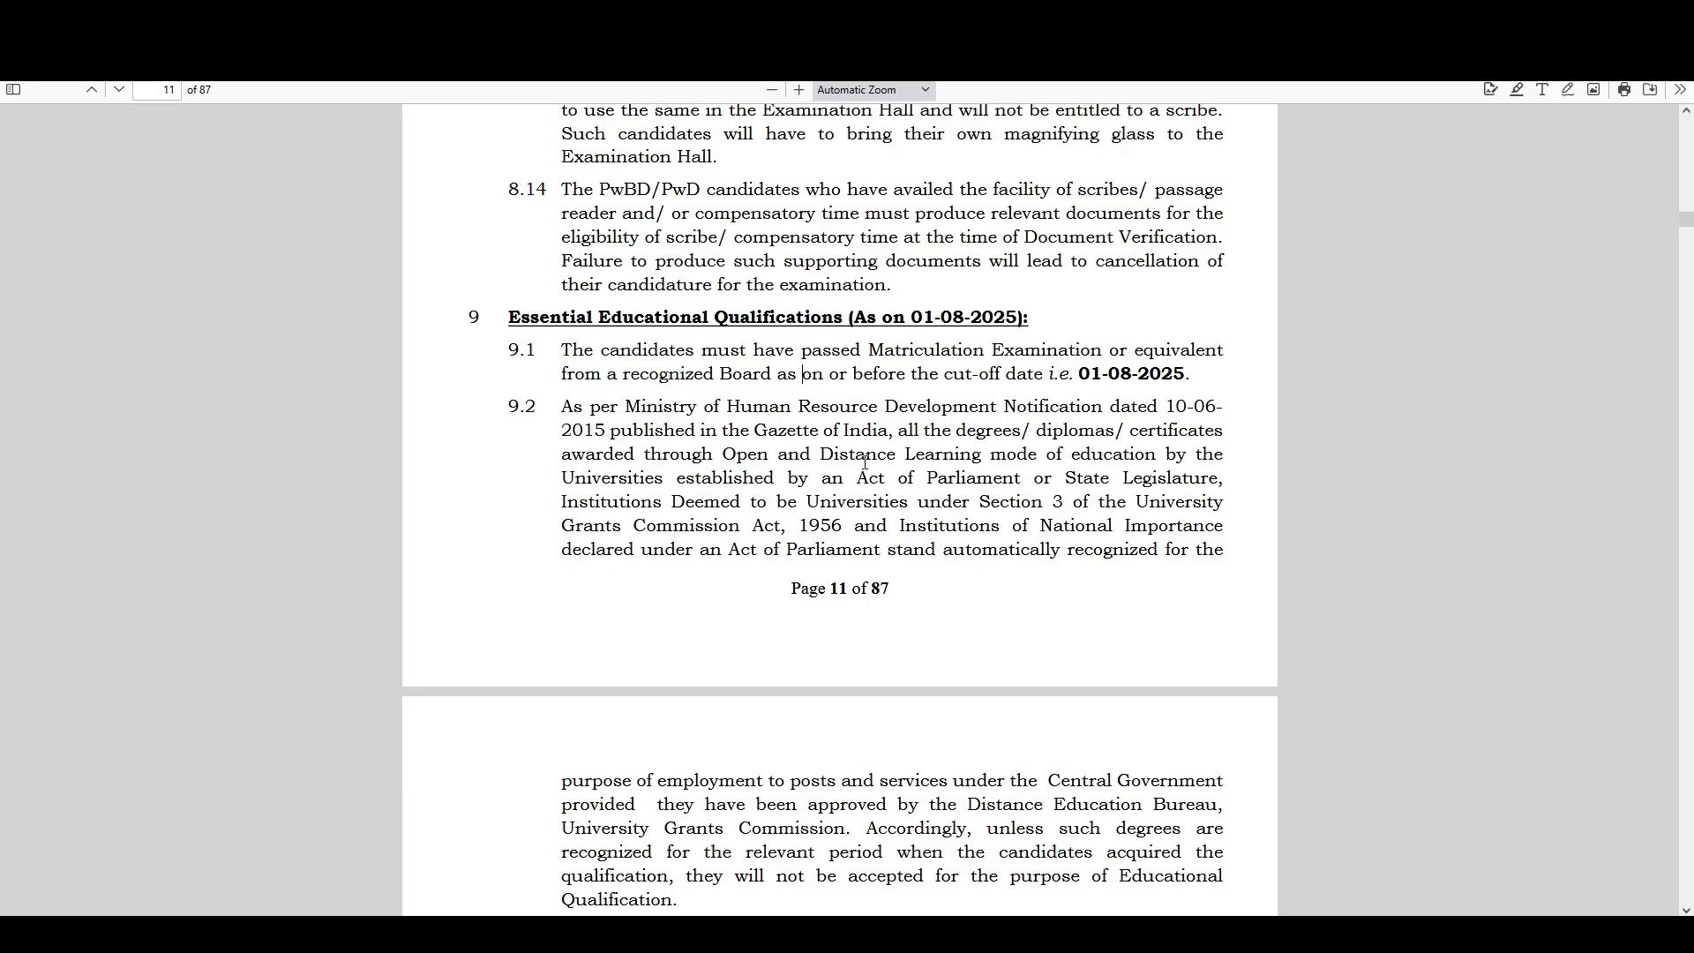
pyautogui.moveTo(936, 454); pyautogui.dragTo(837, 453)
# - Find the How to apply instructions in section 10 and read them
pyautogui.scroll(-12, 695, 458)
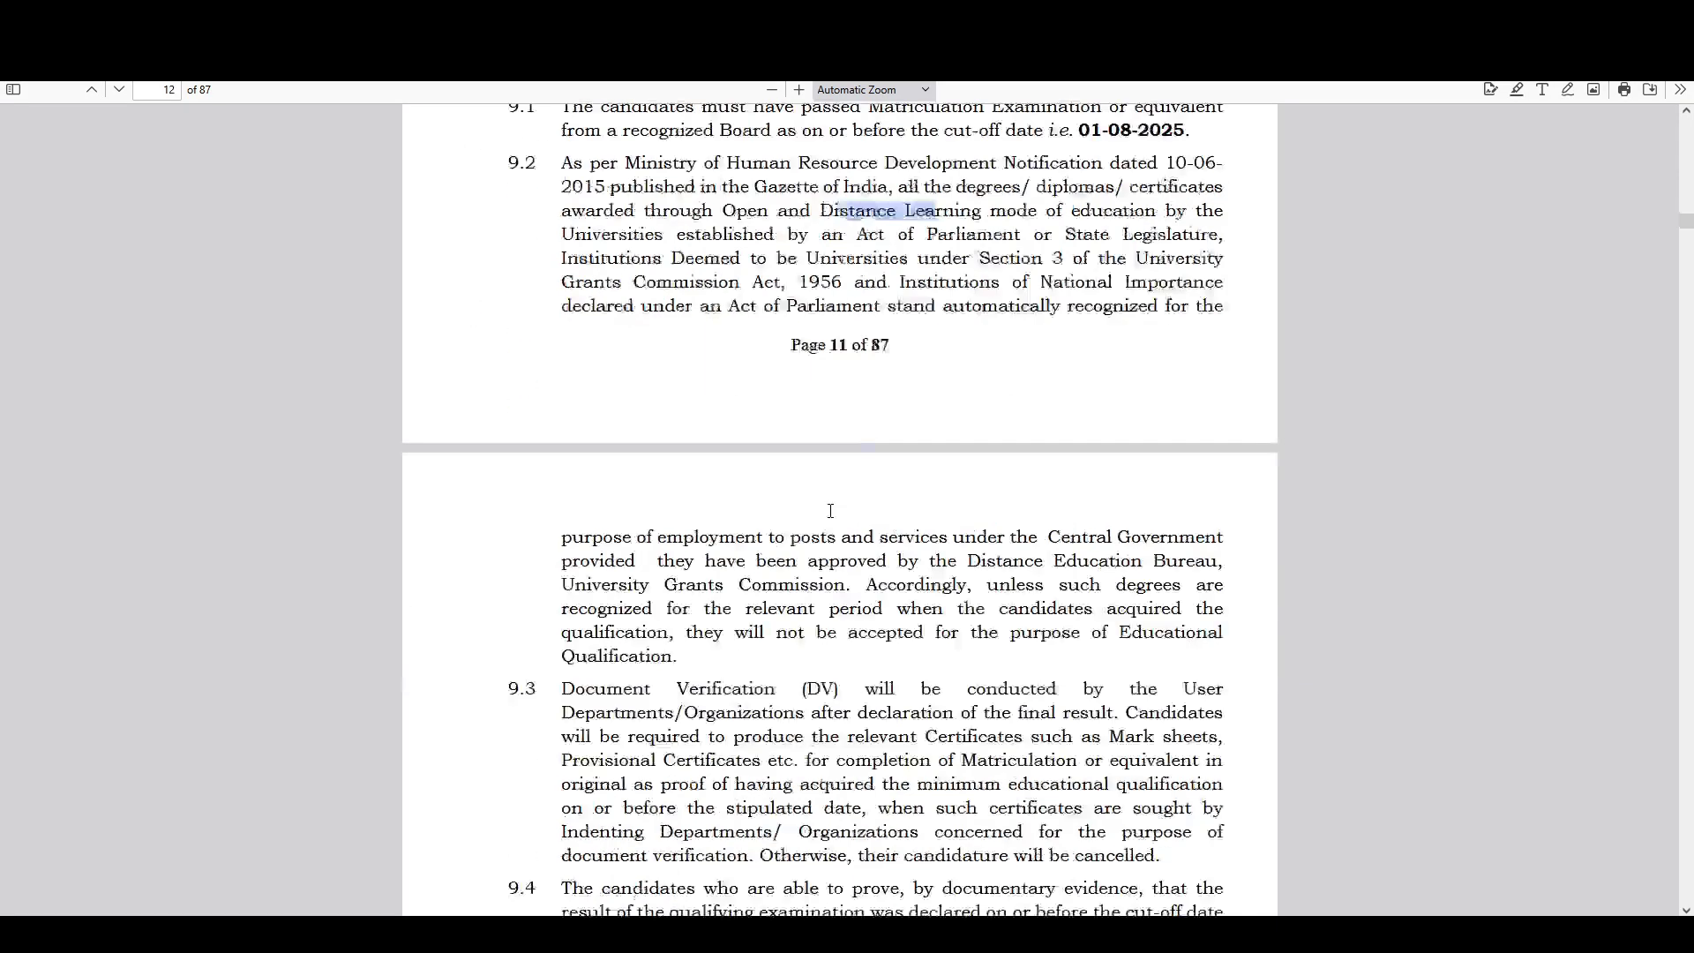
pyautogui.moveTo(521, 264); pyautogui.dragTo(617, 264)
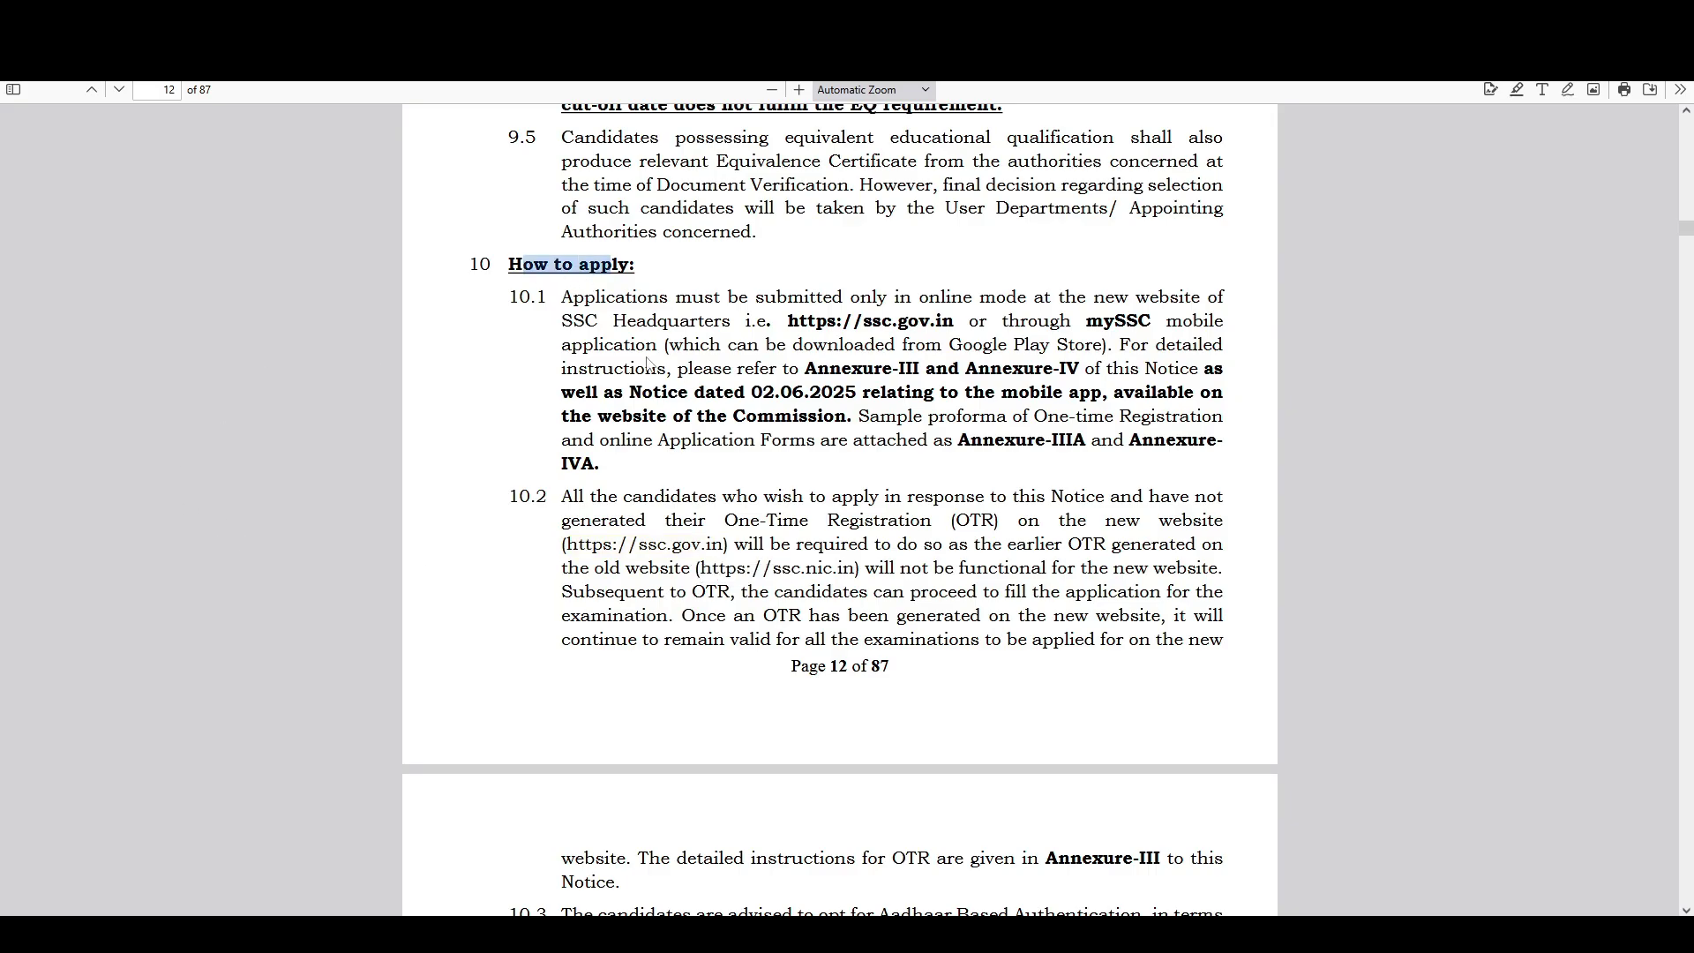
pyautogui.click(645, 346)
# - Check the Application Fee in section 11 and the categories exempted from paying it
pyautogui.scroll(-20, 966, 366)
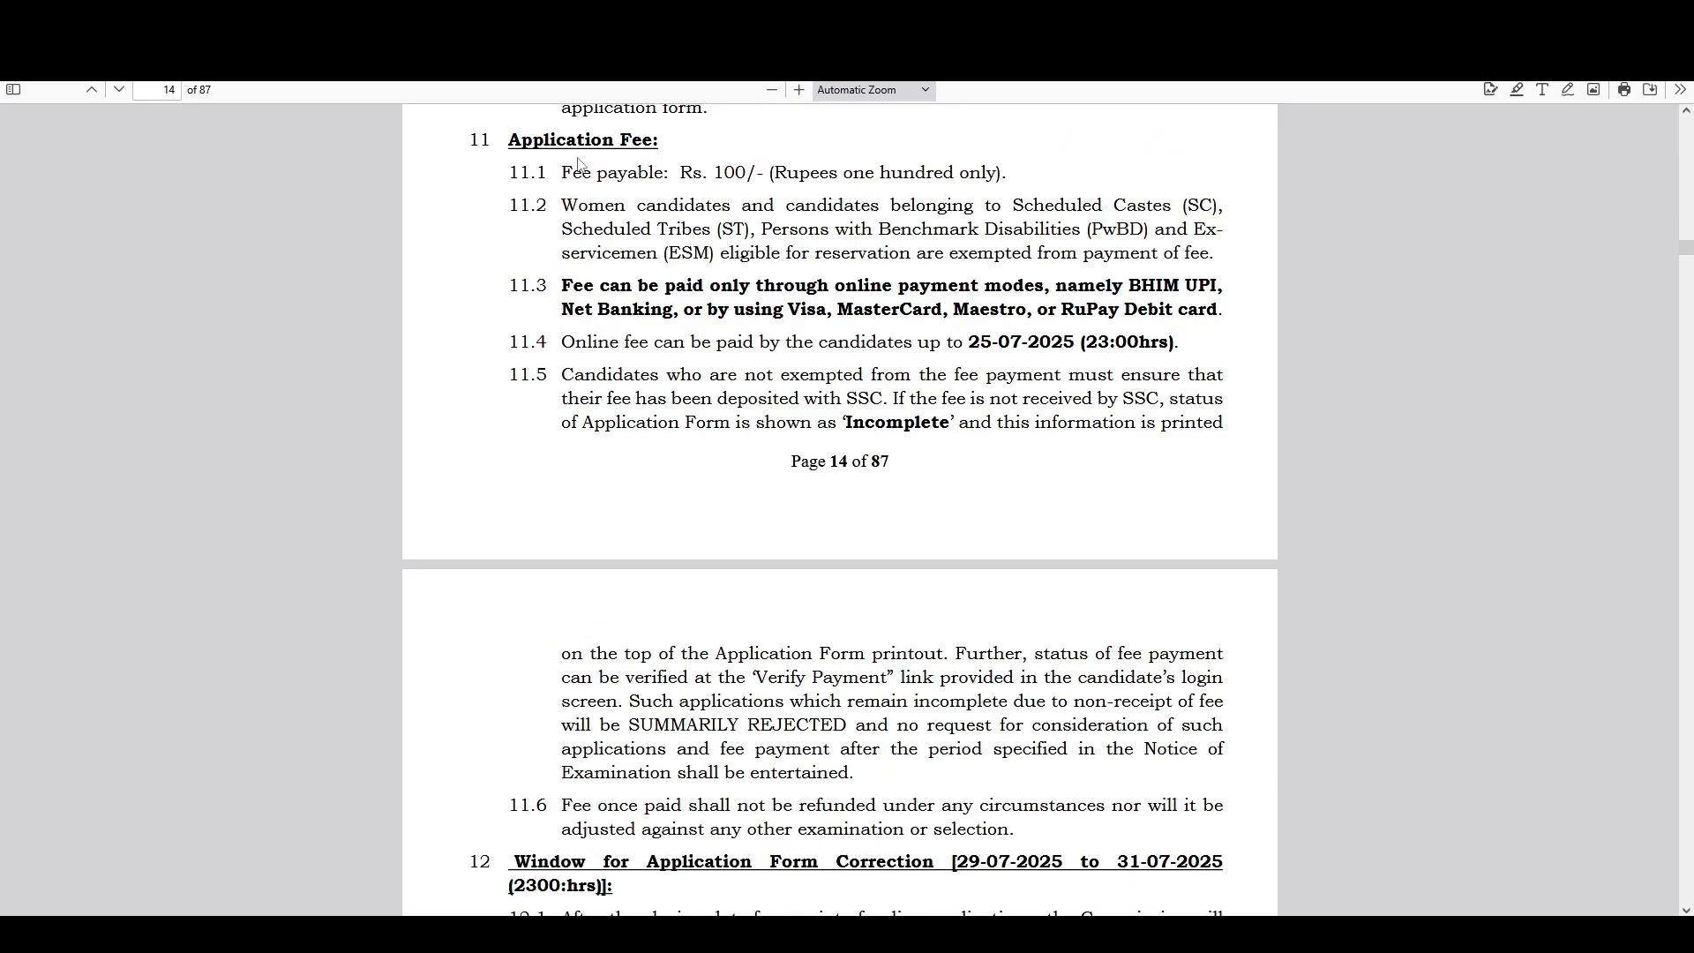
pyautogui.moveTo(539, 142); pyautogui.dragTo(647, 142)
pyautogui.moveTo(710, 176); pyautogui.dragTo(788, 172)
pyautogui.click(729, 223)
# - Review the Window for Application Form Correction dates in section 12, and bring up the Centres of Examination list
pyautogui.scroll(-3, 879, 340)
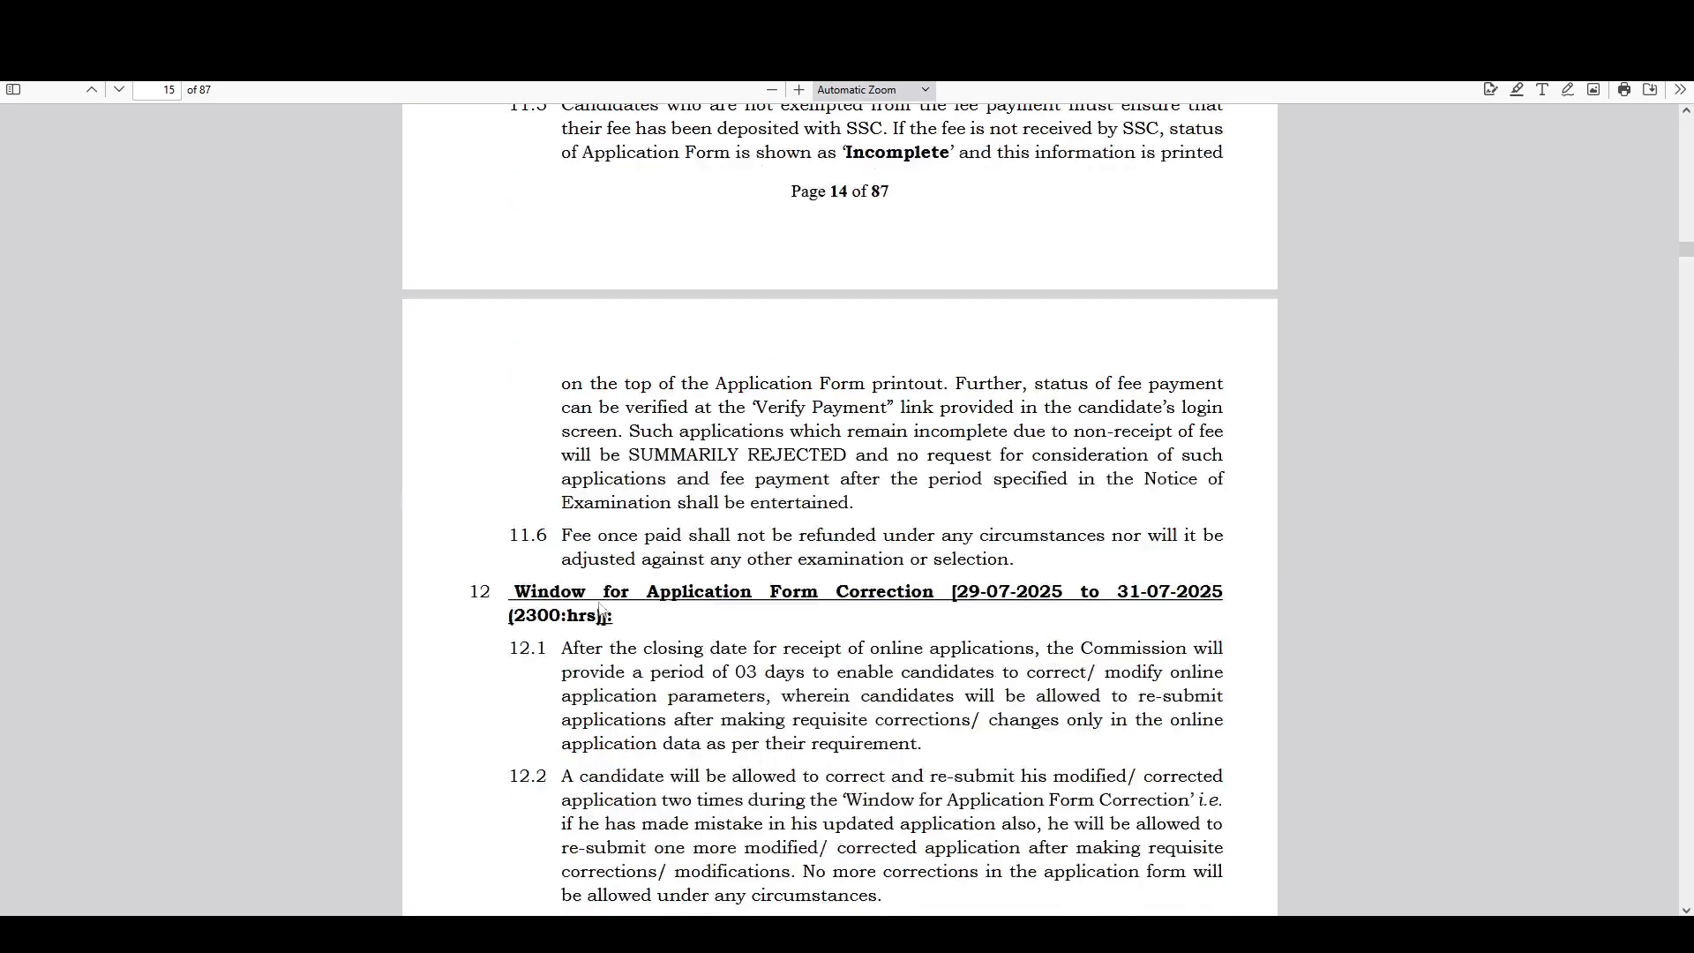
pyautogui.moveTo(646, 591); pyautogui.dragTo(1011, 593)
pyautogui.click(993, 595)
pyautogui.moveTo(1129, 592); pyautogui.dragTo(1178, 593)
pyautogui.click(1082, 611)
pyautogui.scroll(-12, 1069, 609)
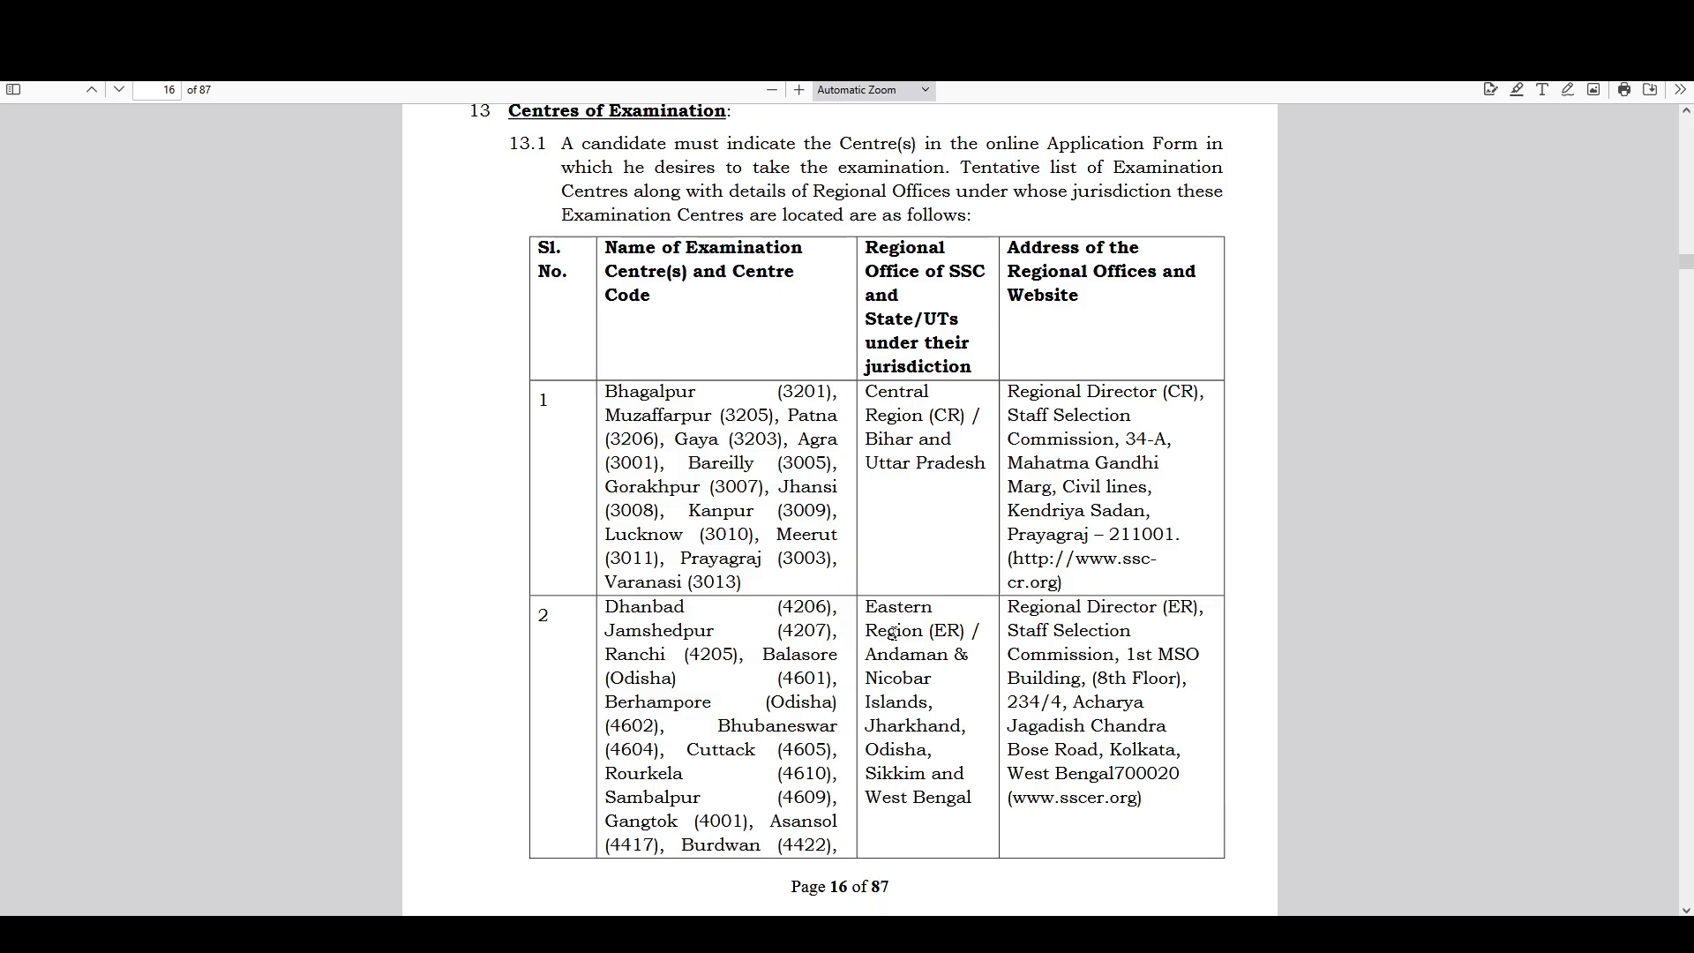
# - Skim the examination centres list, then review the Computer Based Examination scheme in section 14.5, including subjects, marks, session timings and negative marking
pyautogui.scroll(-2, 892, 633)
pyautogui.scroll(2, 892, 634)
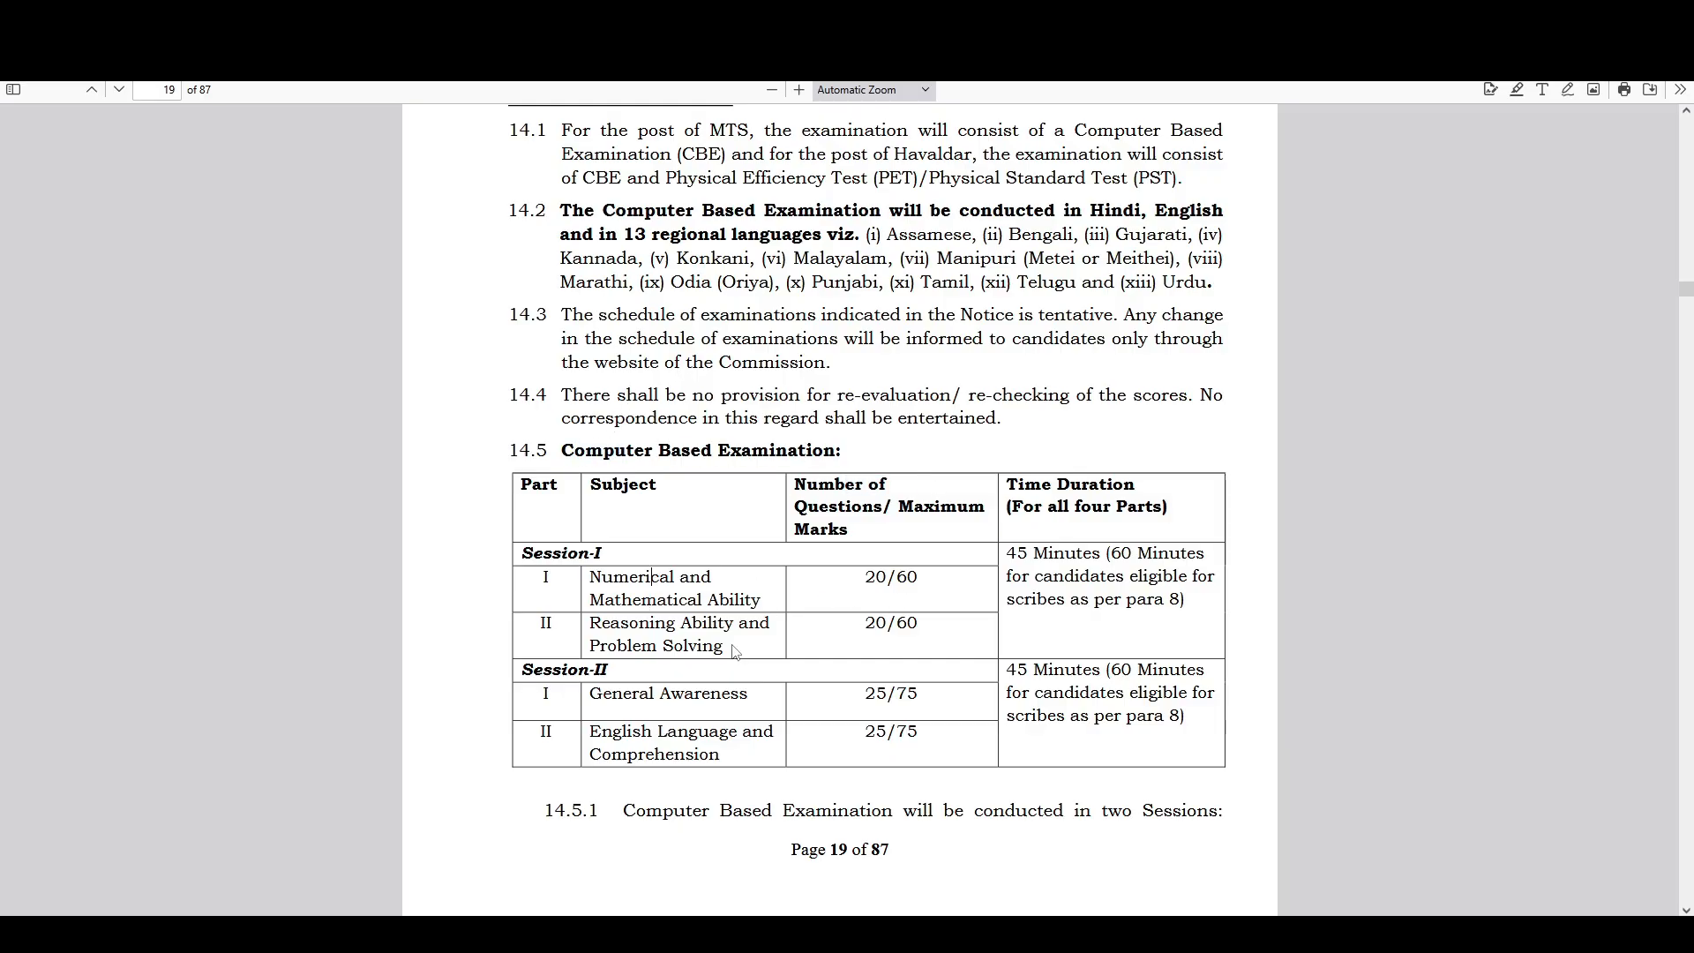
pyautogui.scroll(-2, 838, 643)
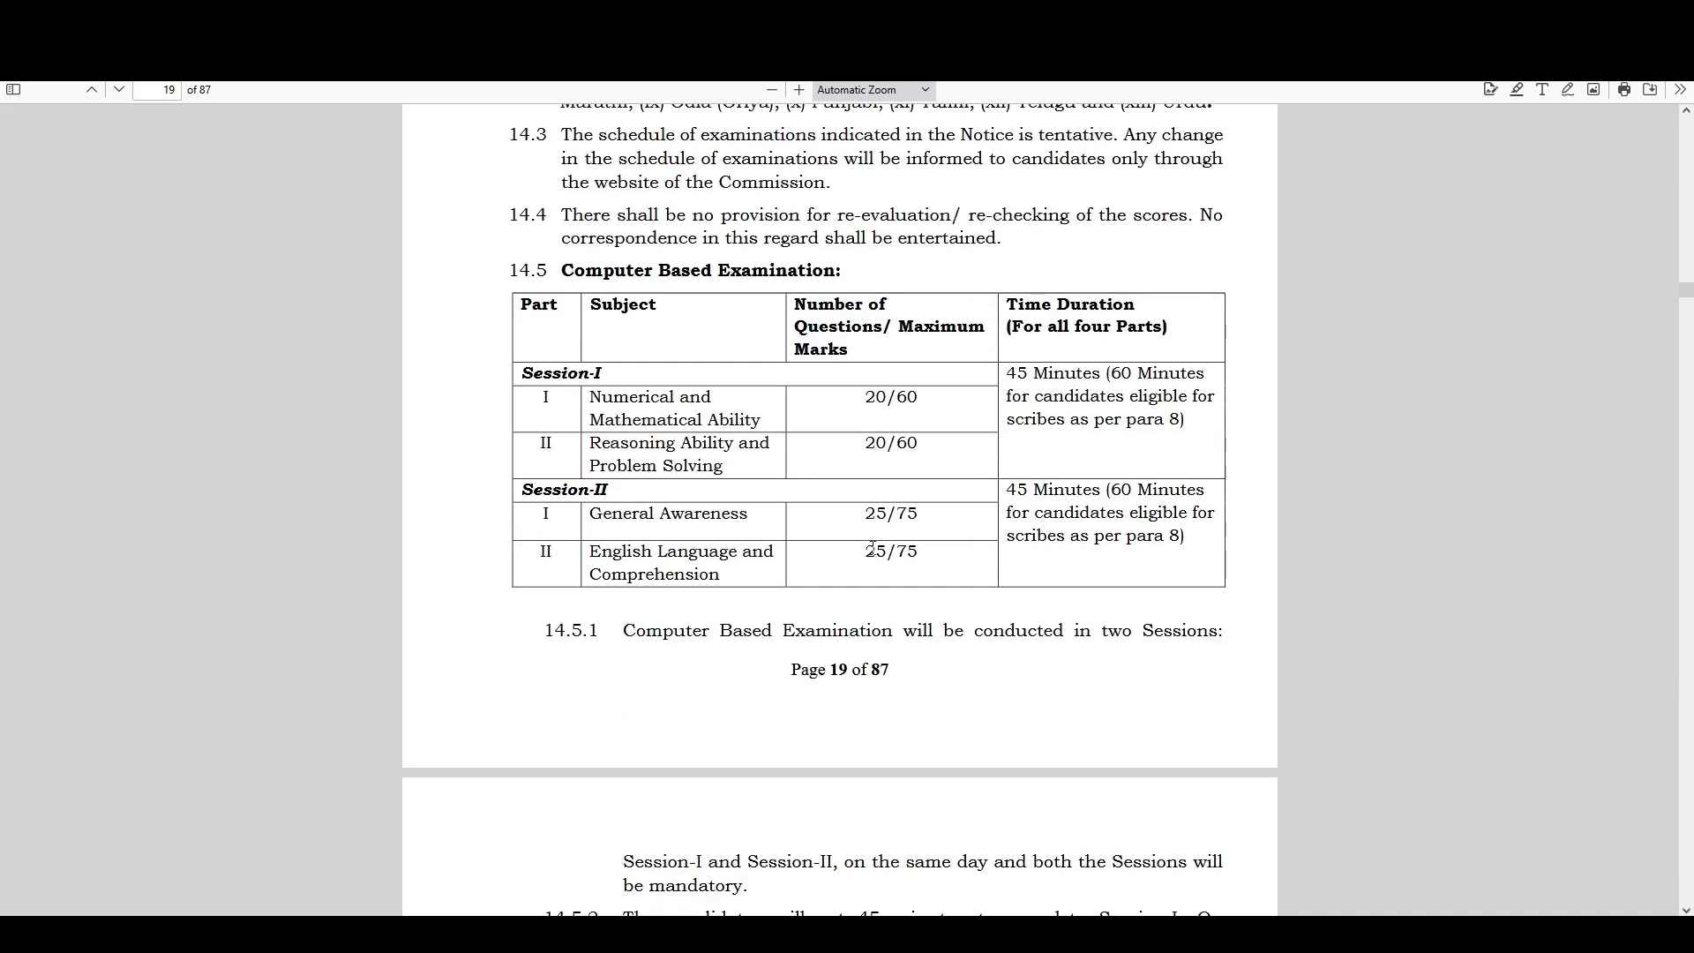
pyautogui.moveTo(1012, 370); pyautogui.dragTo(1105, 406)
pyautogui.click(1071, 421)
pyautogui.scroll(-14, 1023, 541)
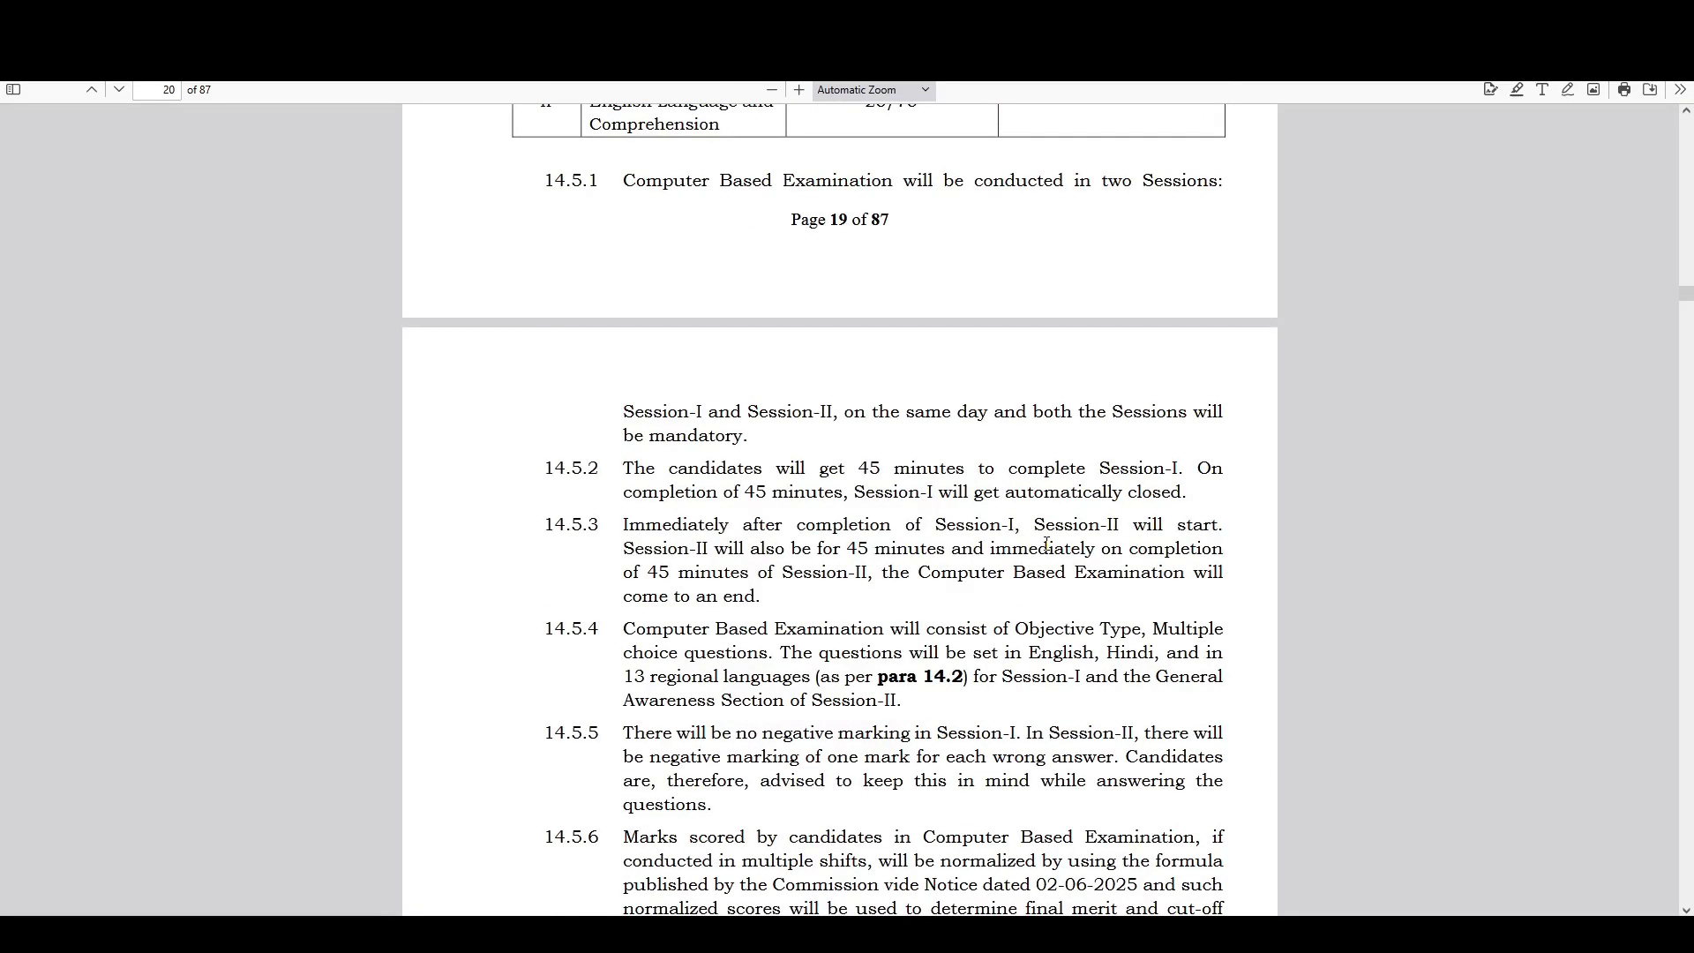
pyautogui.scroll(8, 1048, 551)
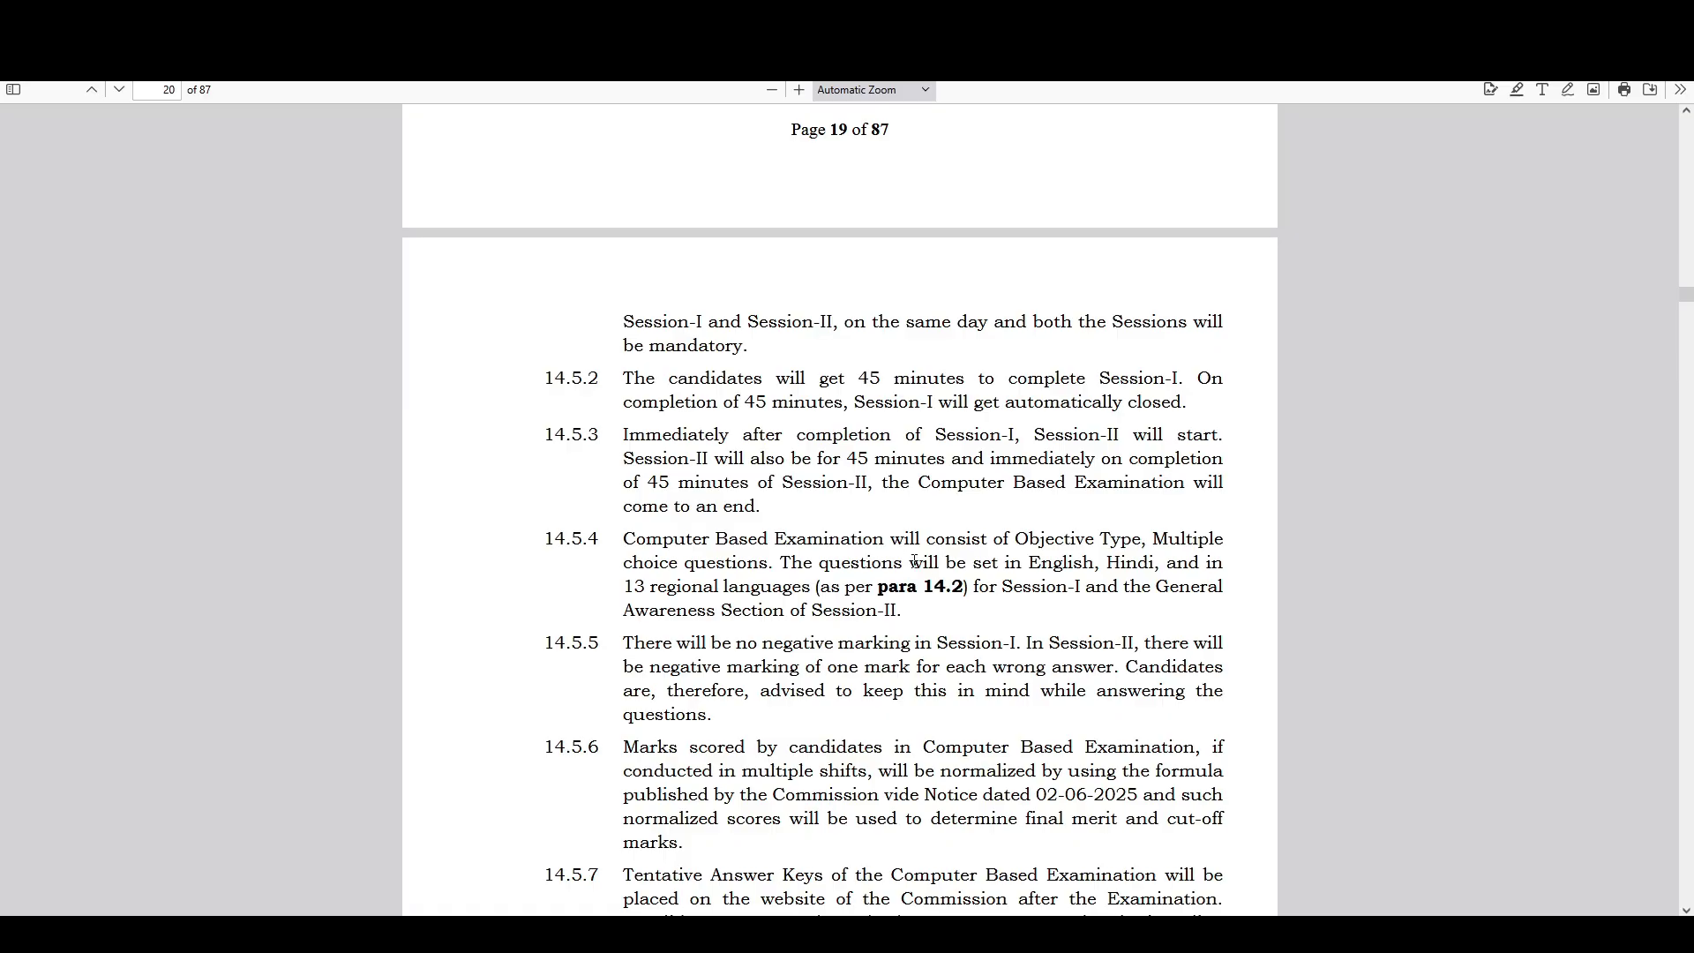
# - Switch to the Staff Selection Commission website and start a new candidate's One Time Registration, continuing to the Personal Details form
pyautogui.click(81, 21)
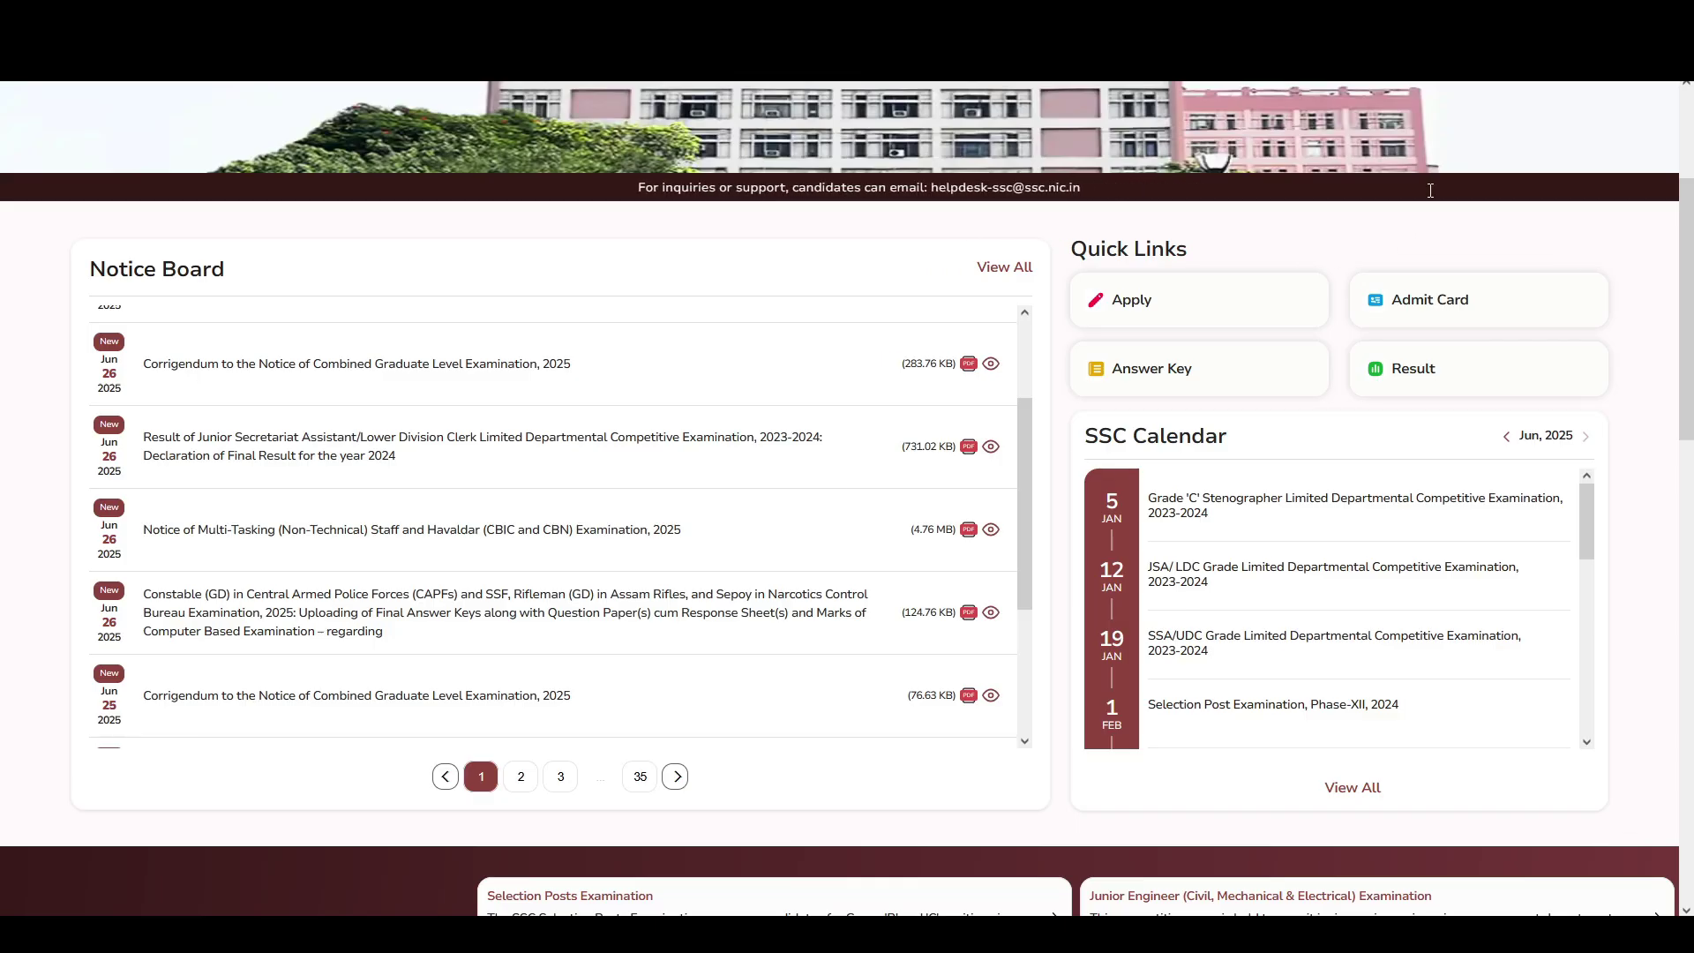
pyautogui.scroll(3, 1550, 400)
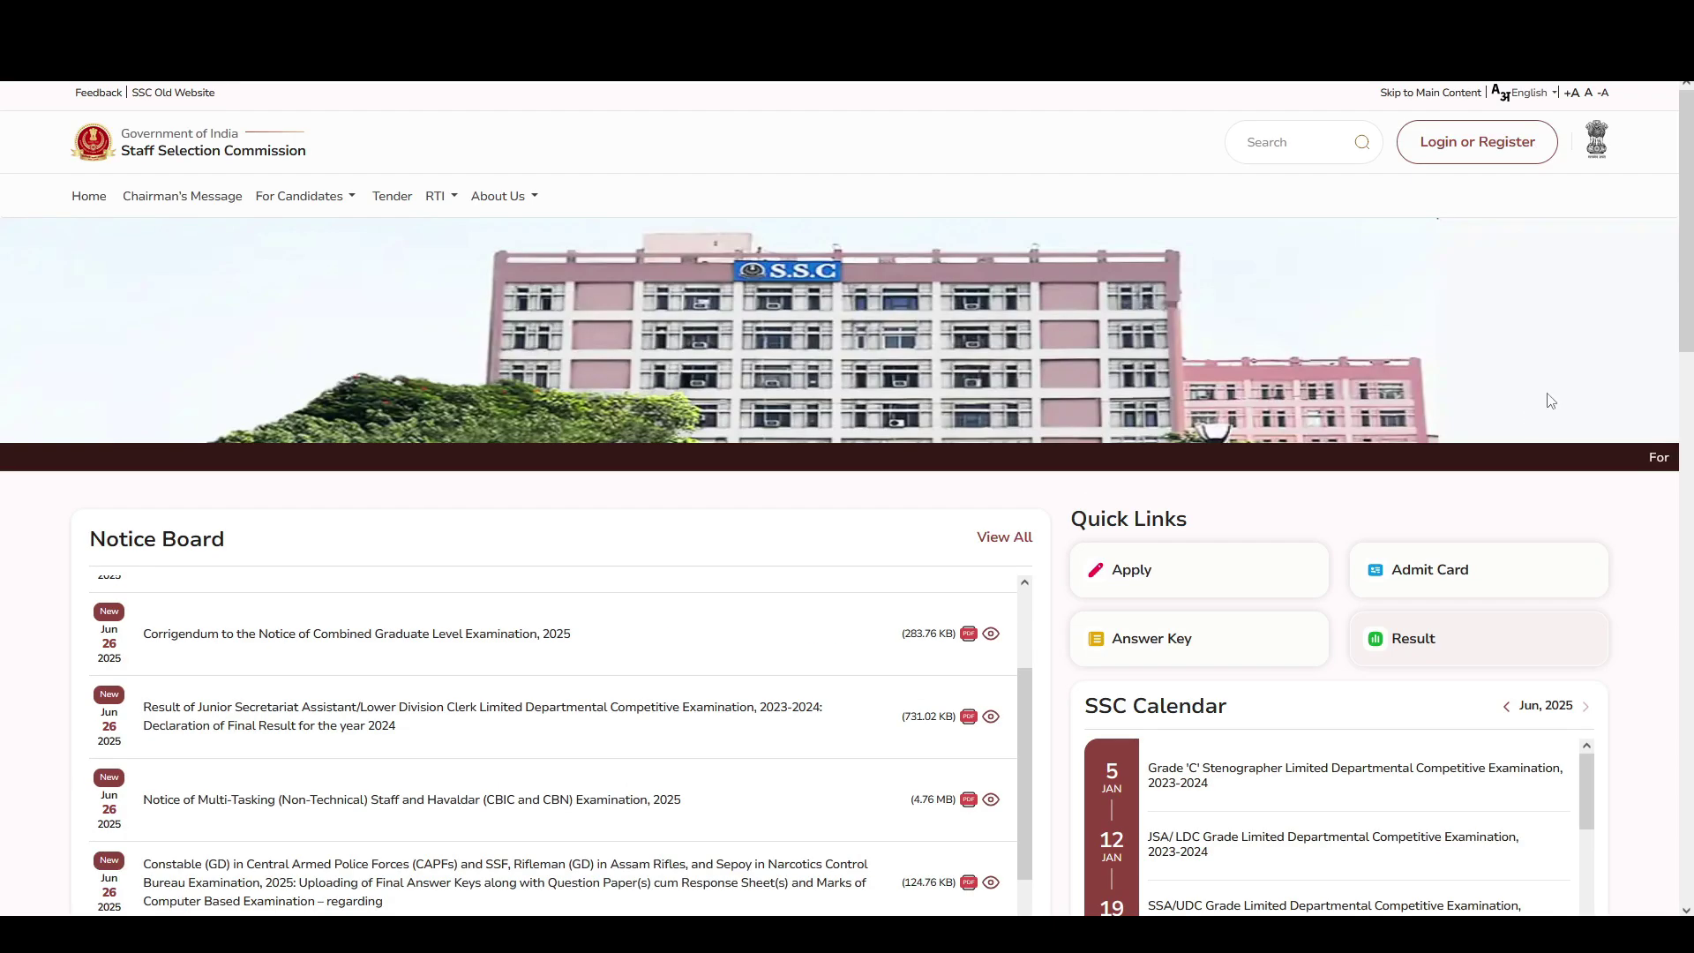
pyautogui.click(1512, 155)
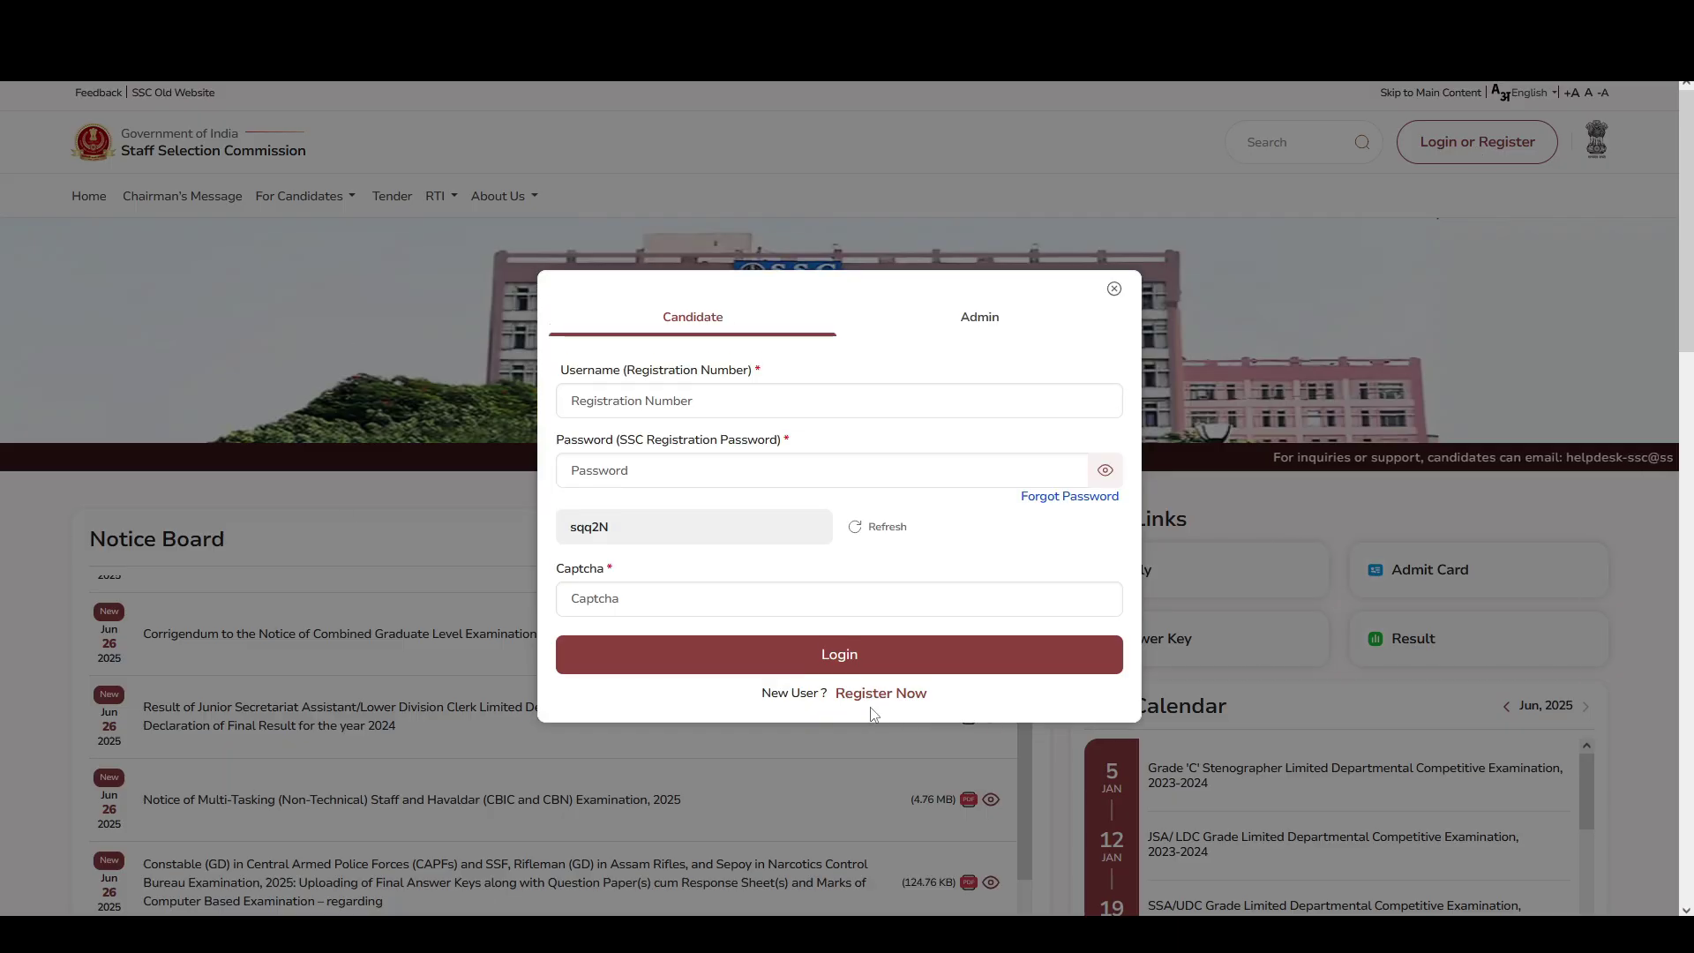
pyautogui.click(919, 703)
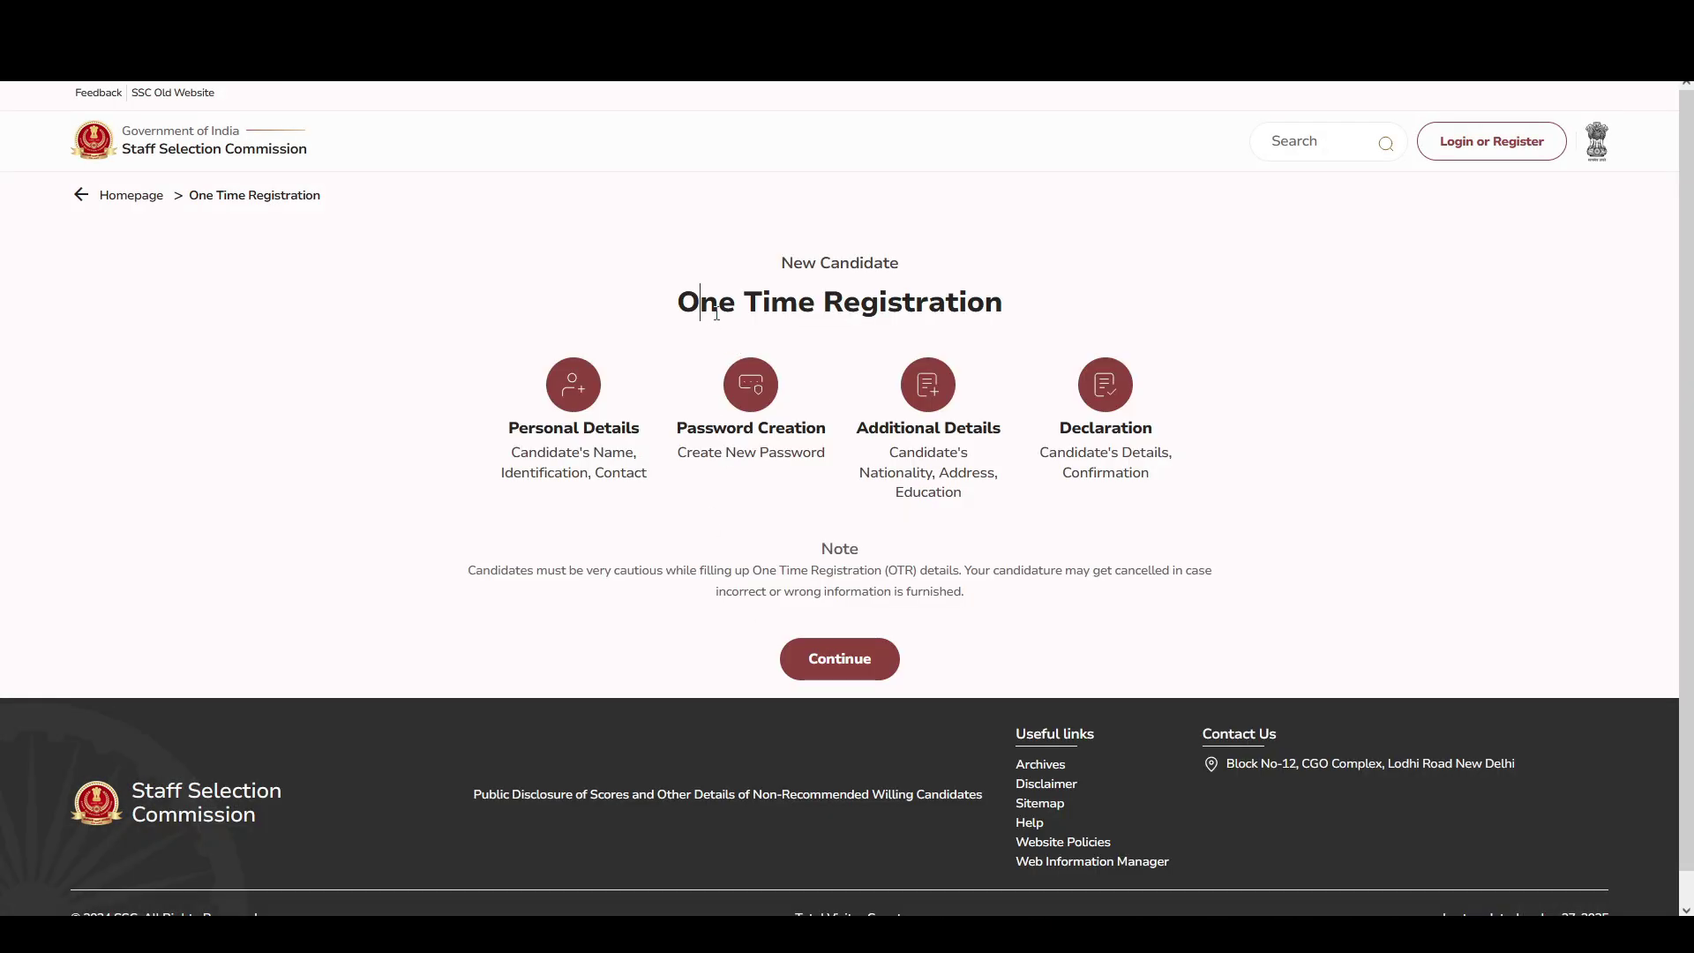
pyautogui.moveTo(716, 313); pyautogui.dragTo(1099, 319)
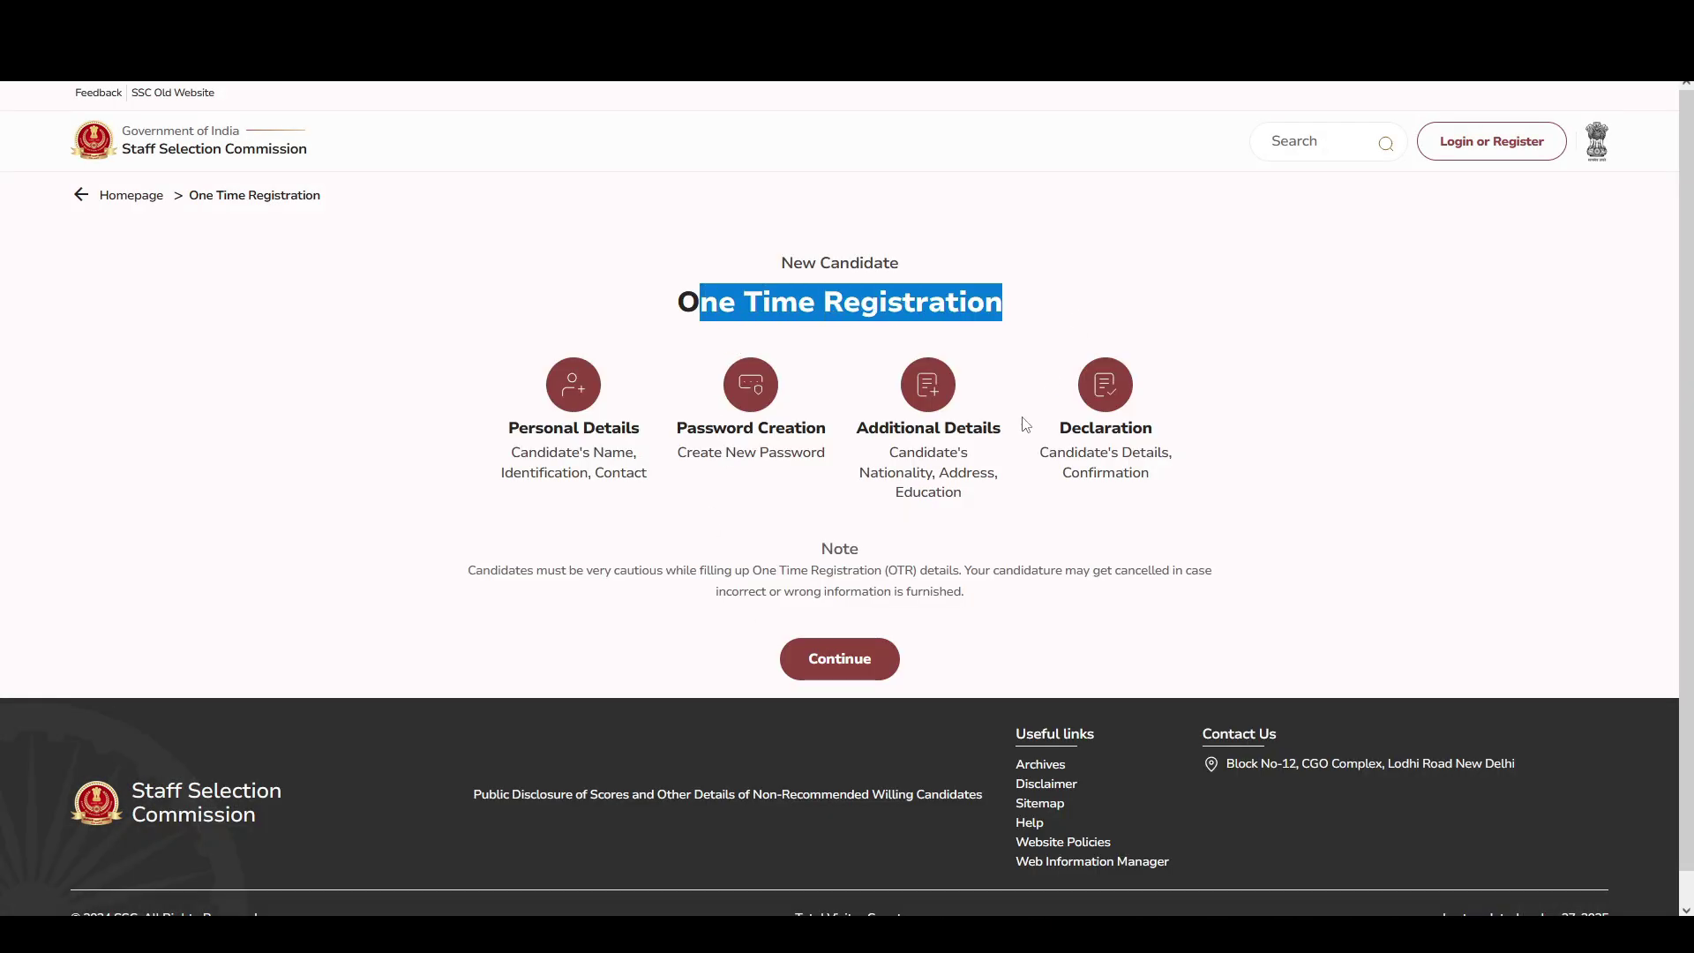
pyautogui.click(857, 668)
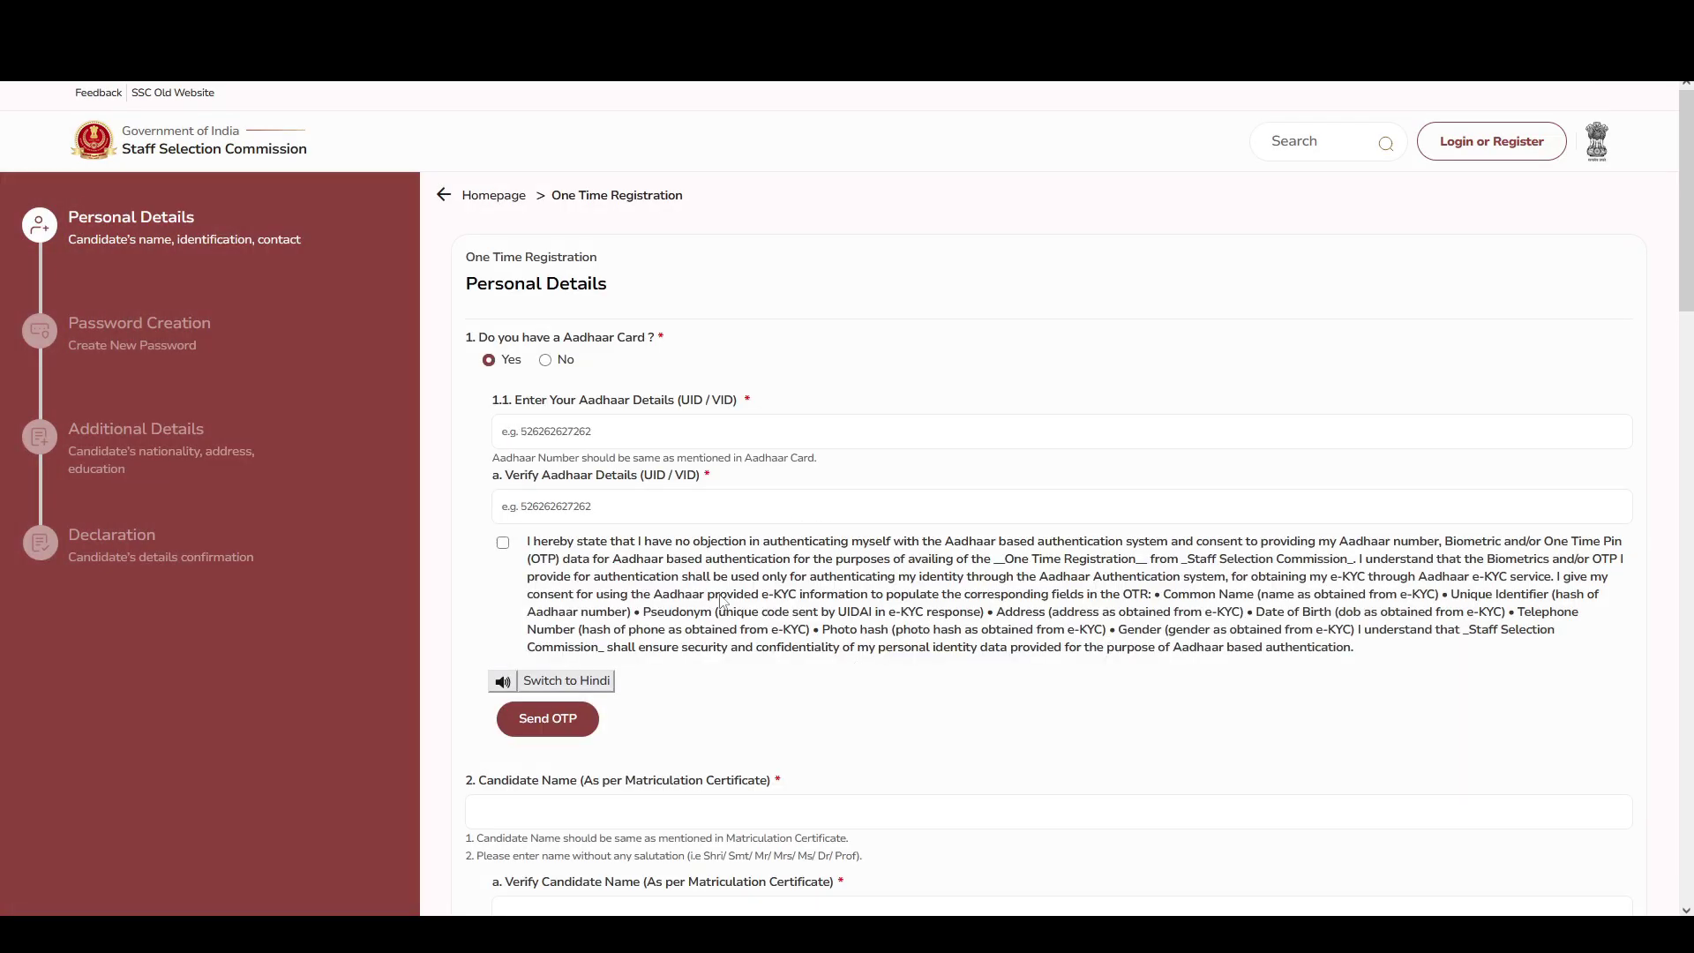
# - Examine the Aadhaar card question, the Aadhaar number and its verification field, and the authentication consent
pyautogui.moveTo(499, 338); pyautogui.dragTo(559, 353)
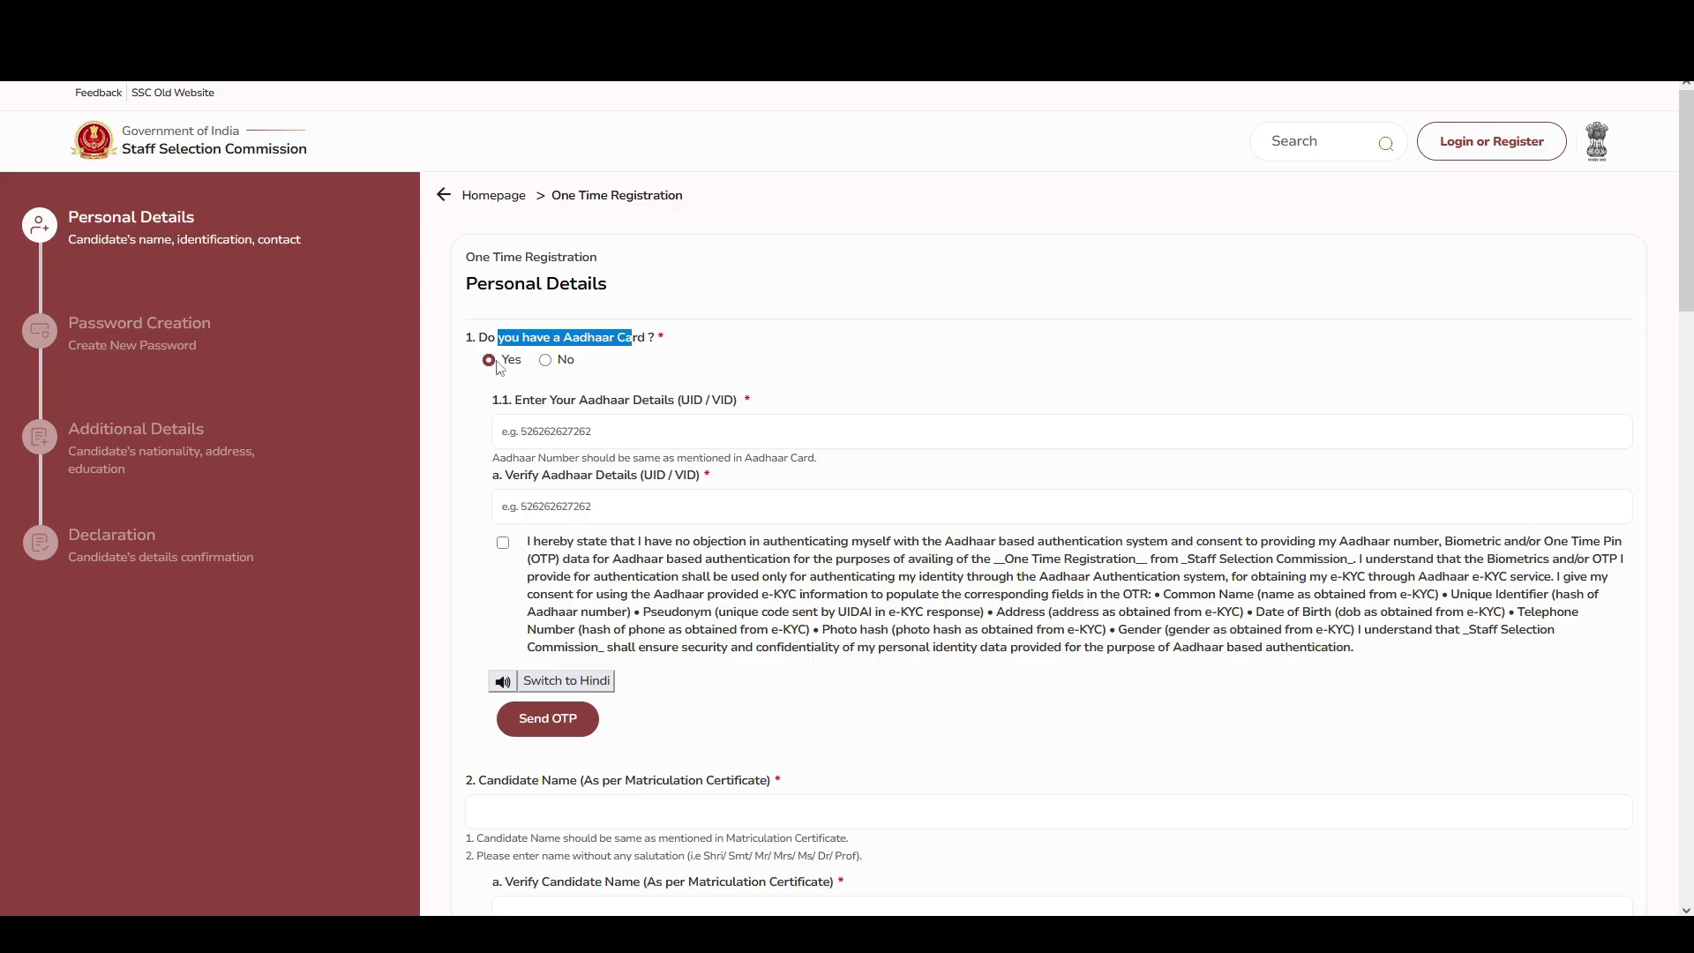
pyautogui.click(542, 434)
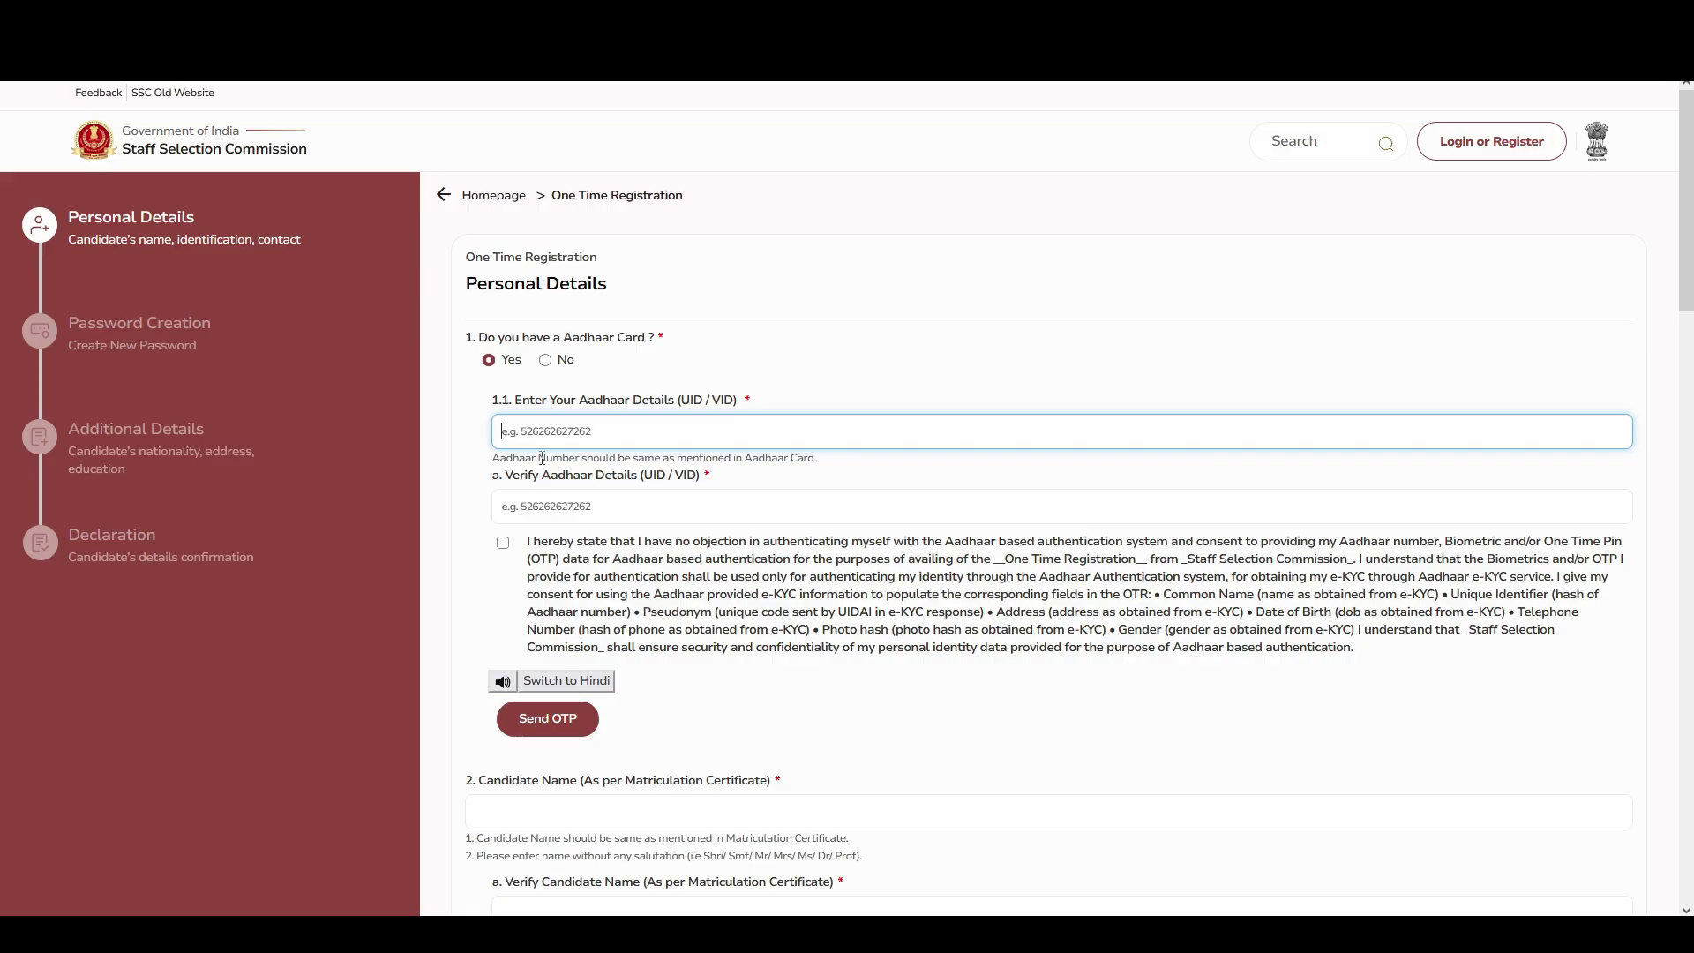
pyautogui.click(536, 510)
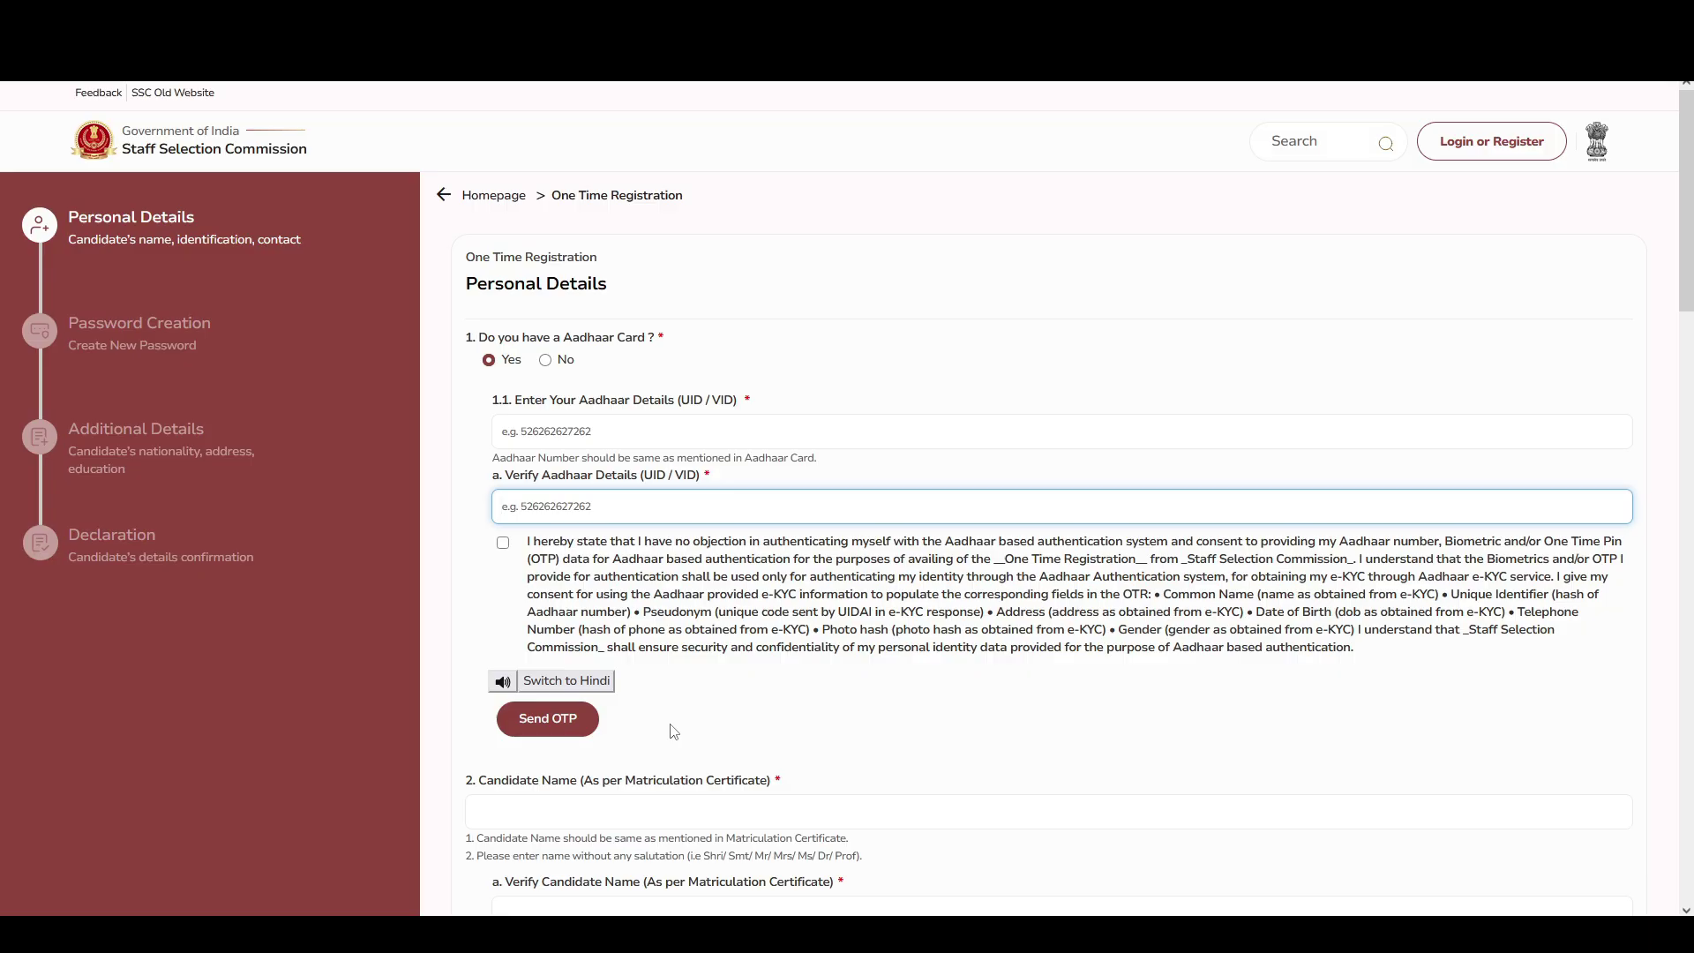
pyautogui.scroll(-3, 590, 653)
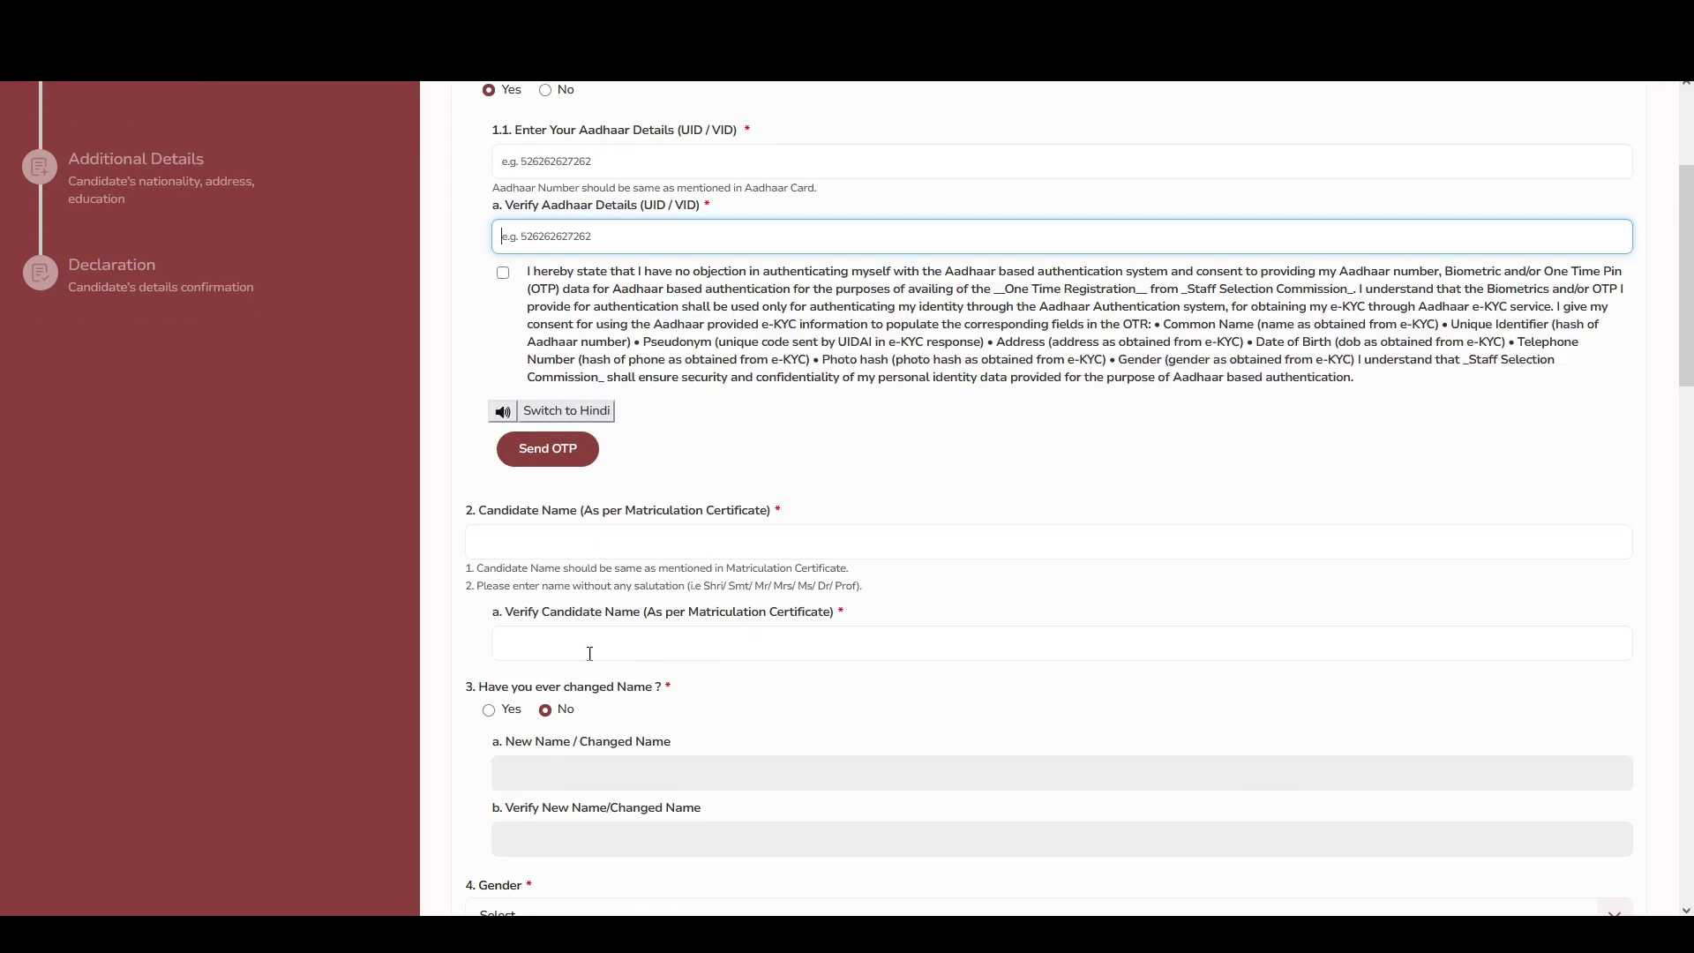
pyautogui.click(789, 462)
# - Review the Candidate Name and Verify Candidate Name fields and the question about a changed name
pyautogui.click(490, 548)
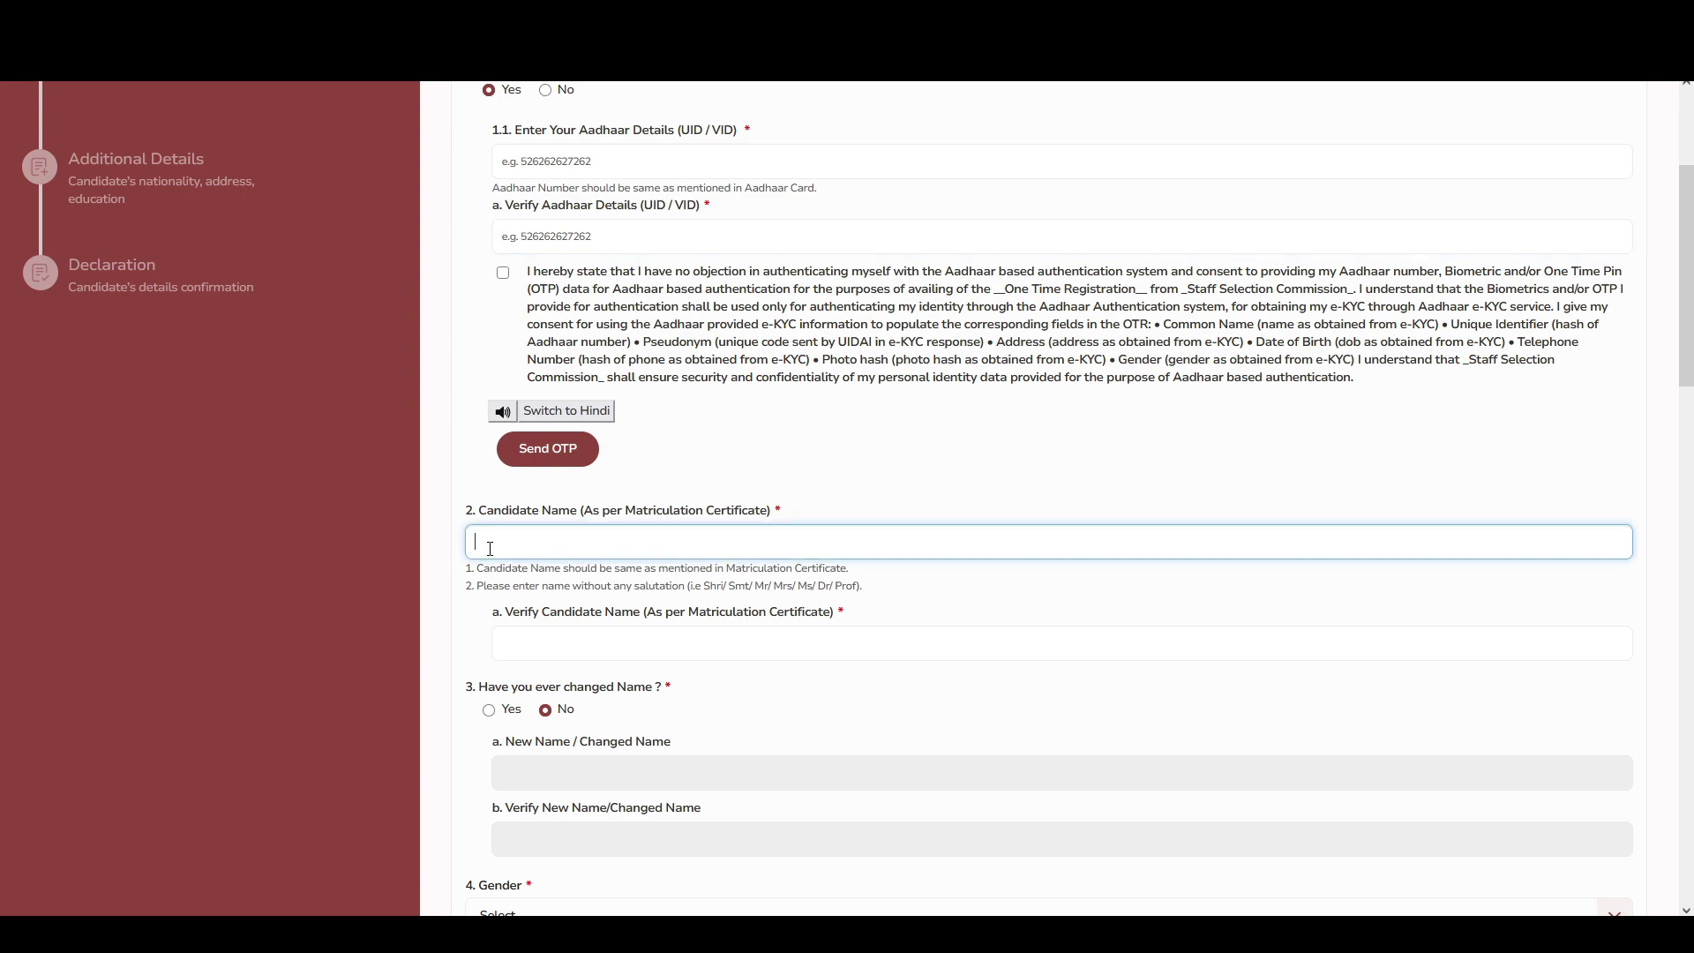
pyautogui.scroll(-1, 512, 512)
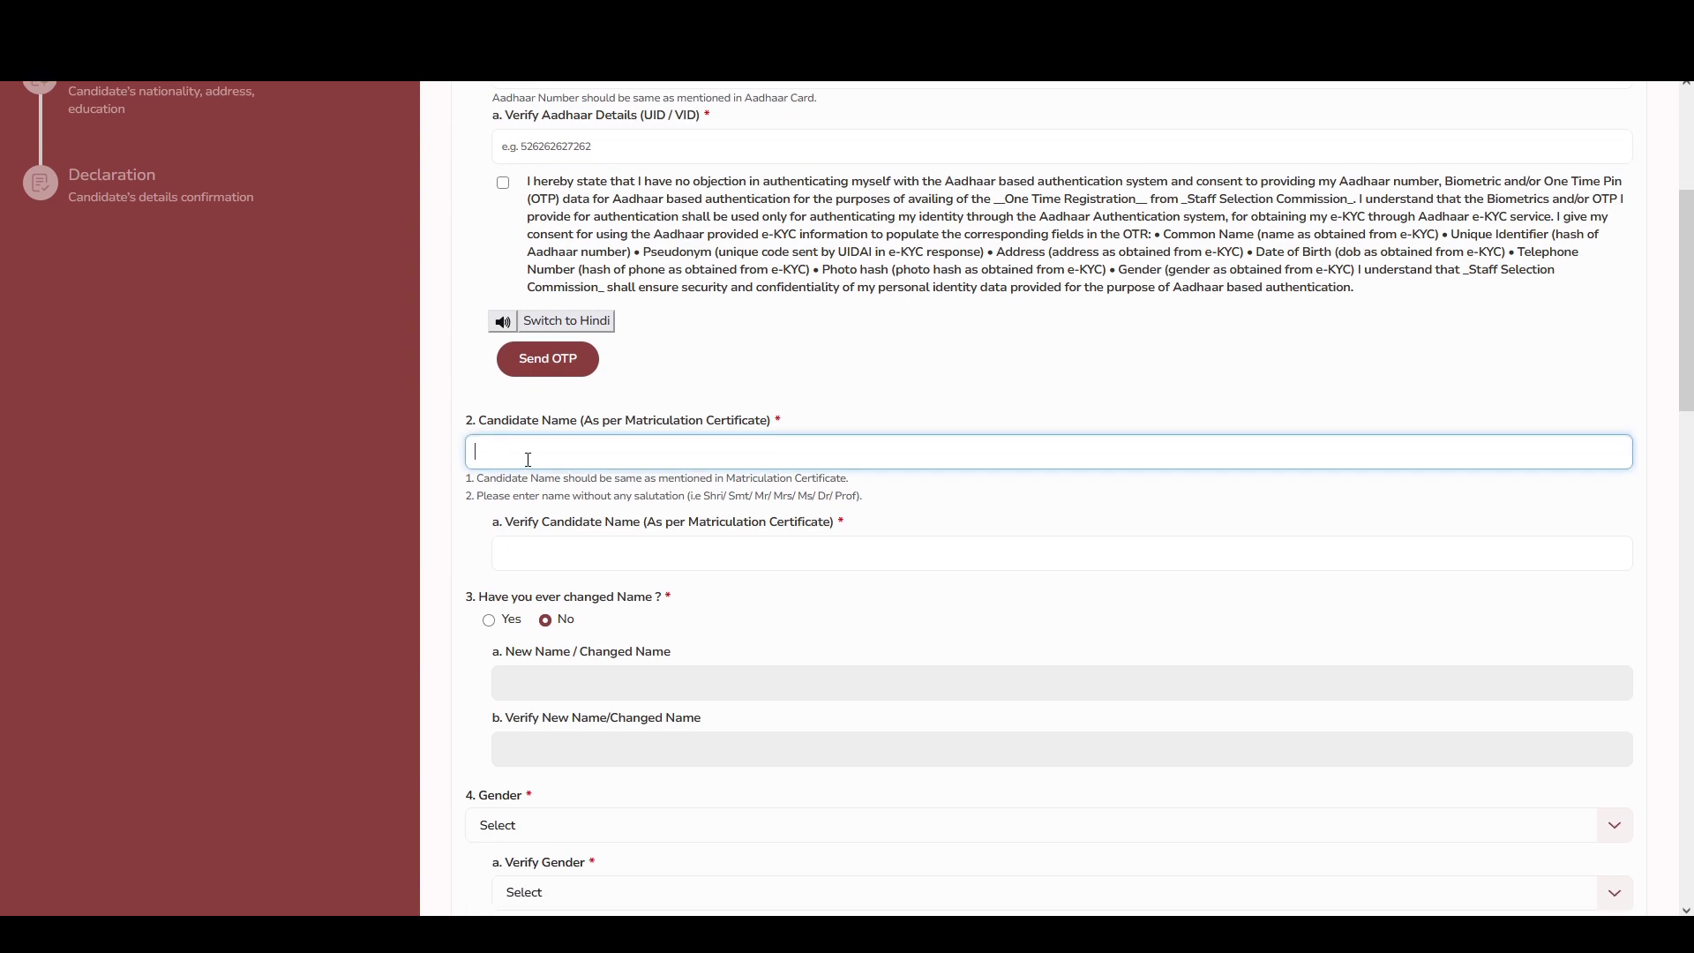
pyautogui.click(594, 550)
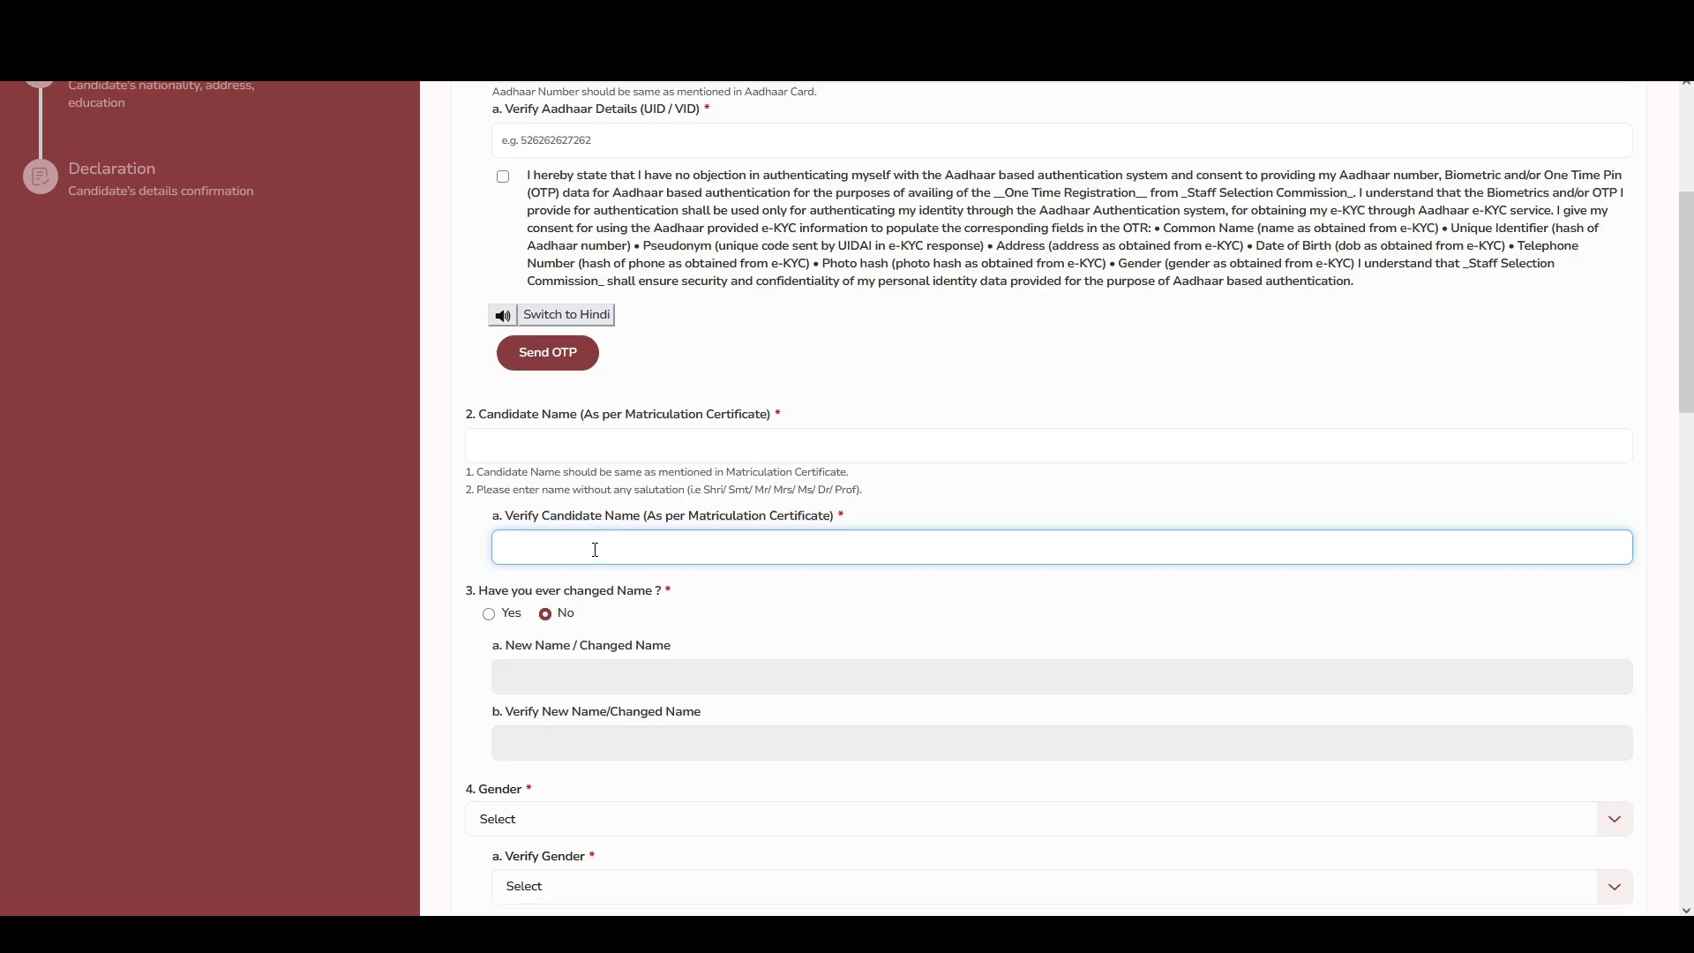
pyautogui.scroll(-1, 565, 556)
pyautogui.scroll(-2, 521, 565)
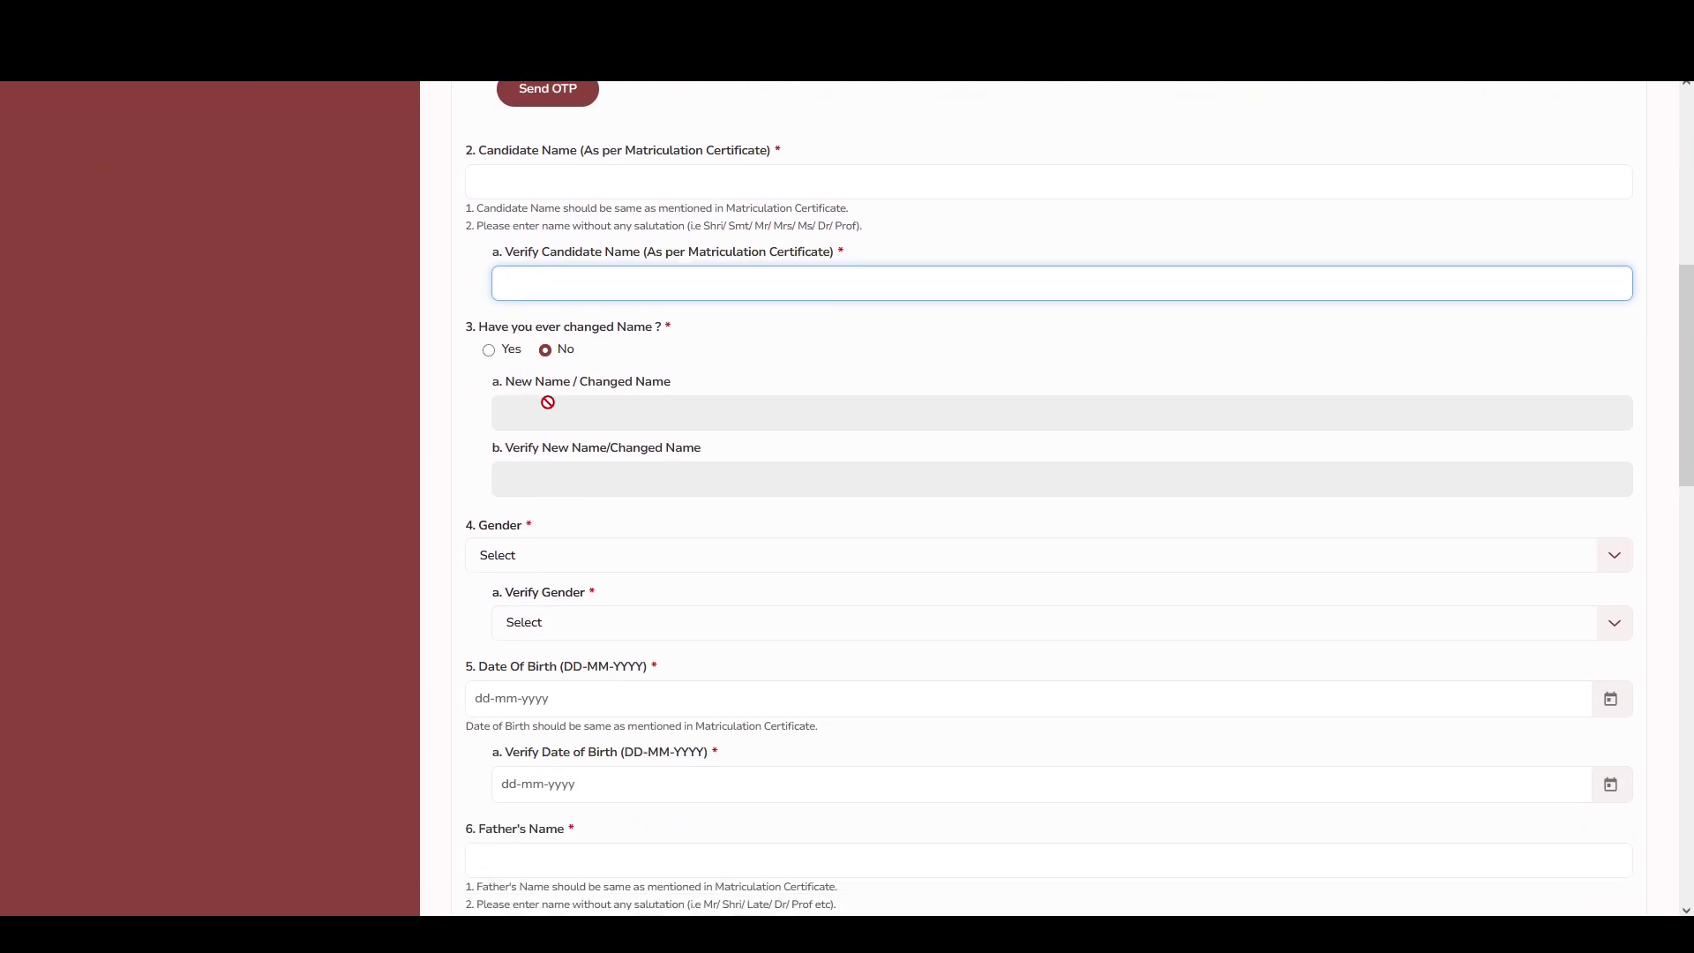
# - Check the Gender and Date Of Birth fields together with their verification fields
pyautogui.scroll(-2, 568, 471)
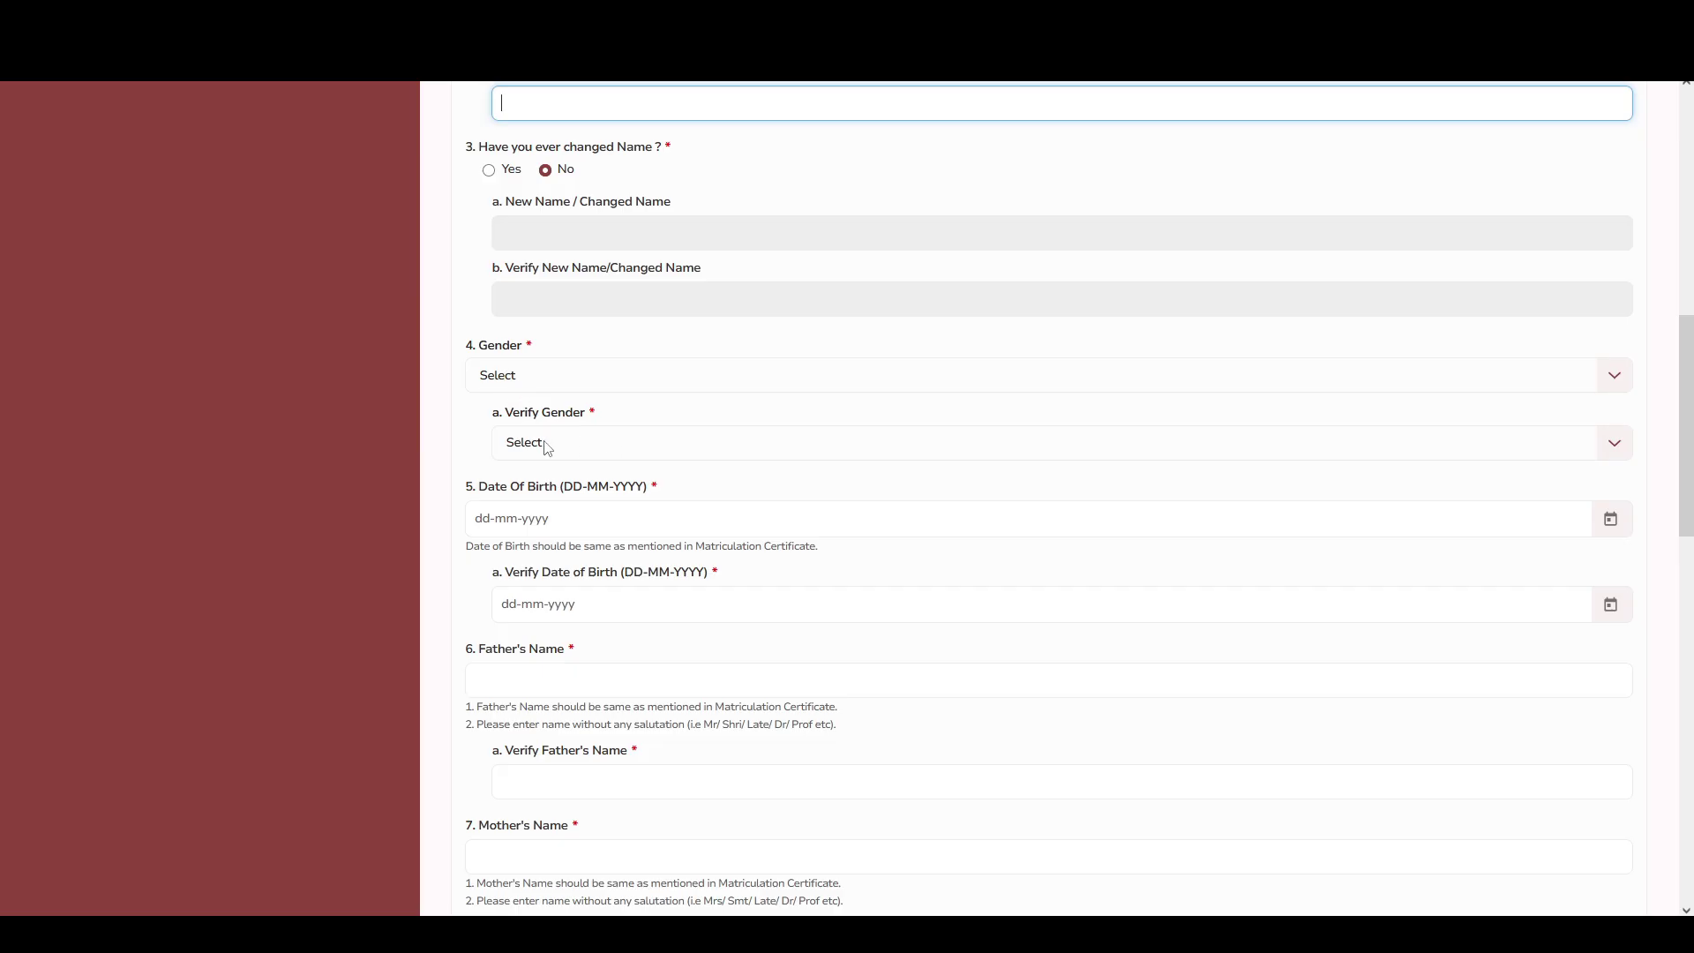
pyautogui.moveTo(495, 487); pyautogui.dragTo(582, 488)
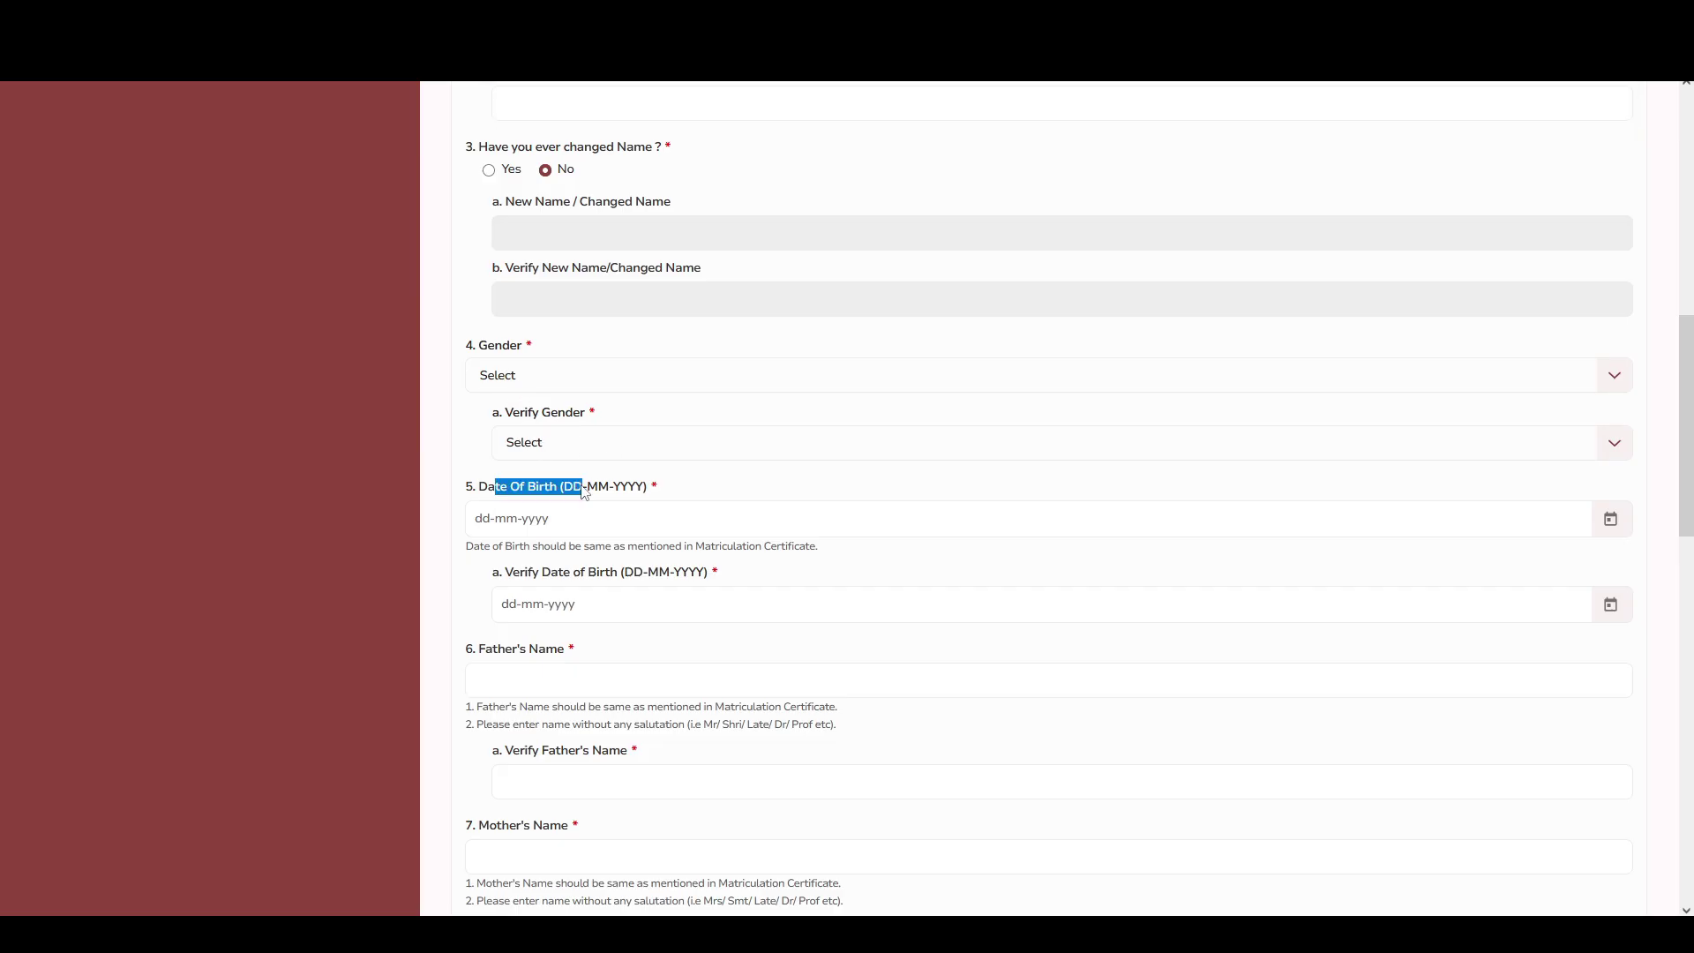
pyautogui.scroll(-3, 618, 498)
pyautogui.moveTo(512, 303); pyautogui.dragTo(669, 305)
# - Review the Father's Name and Mother's Name fields along with their verification fields
pyautogui.moveTo(481, 381); pyautogui.dragTo(621, 386)
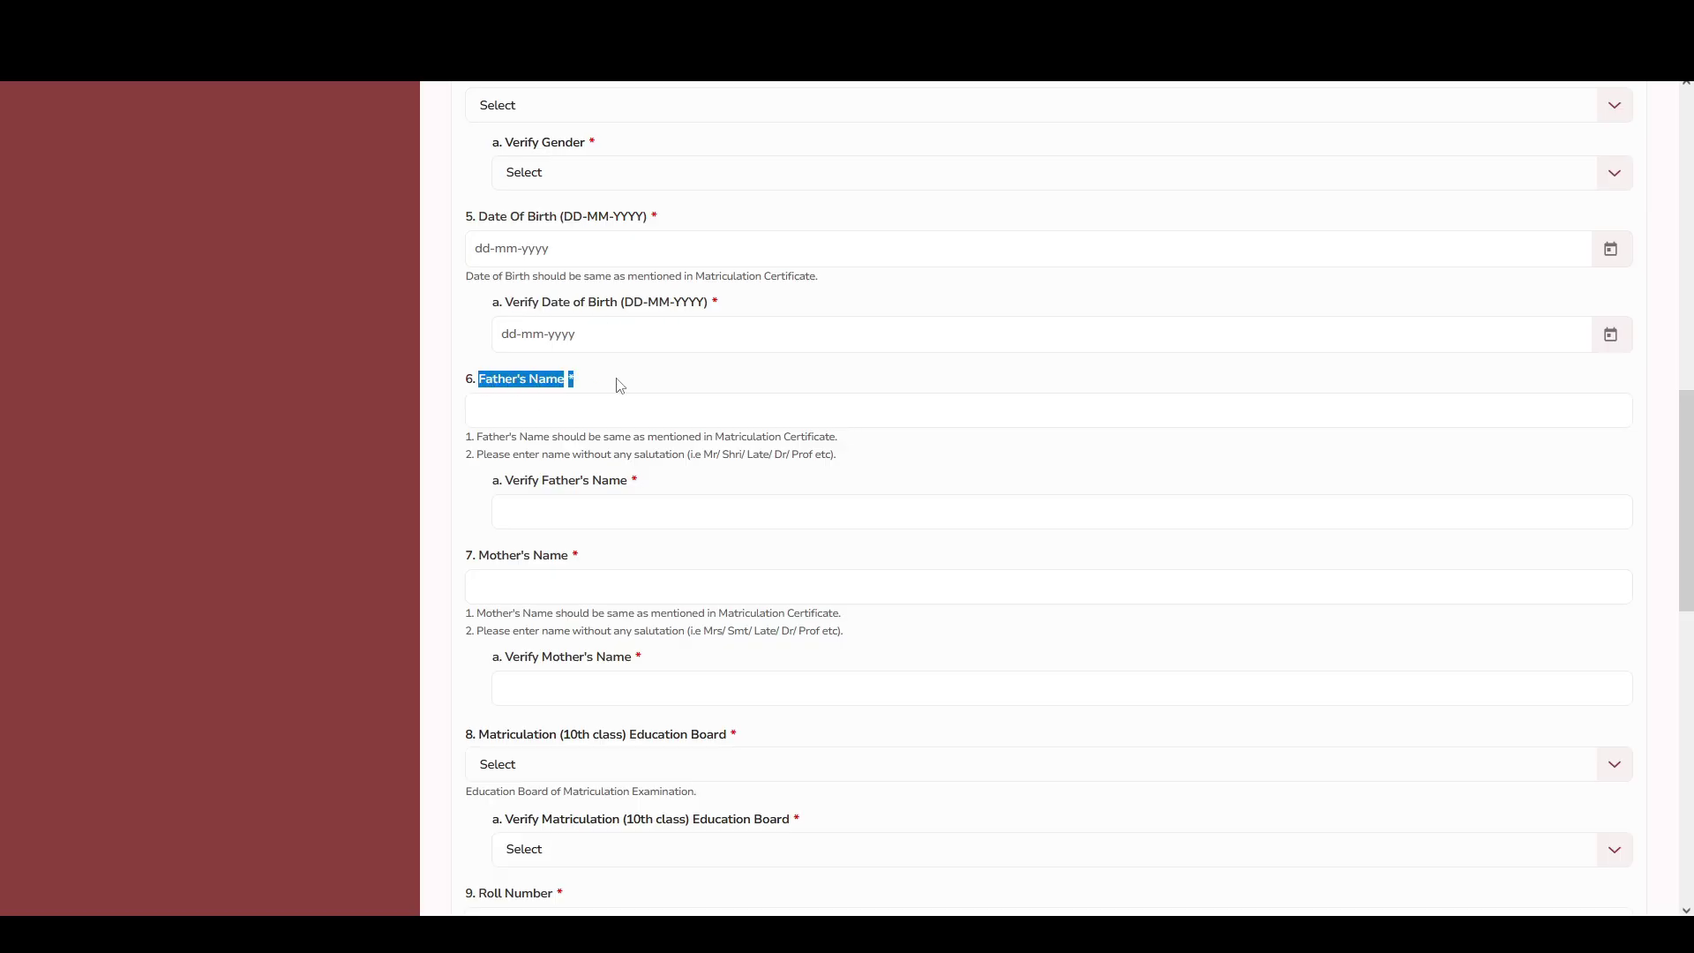
pyautogui.moveTo(502, 482); pyautogui.dragTo(623, 484)
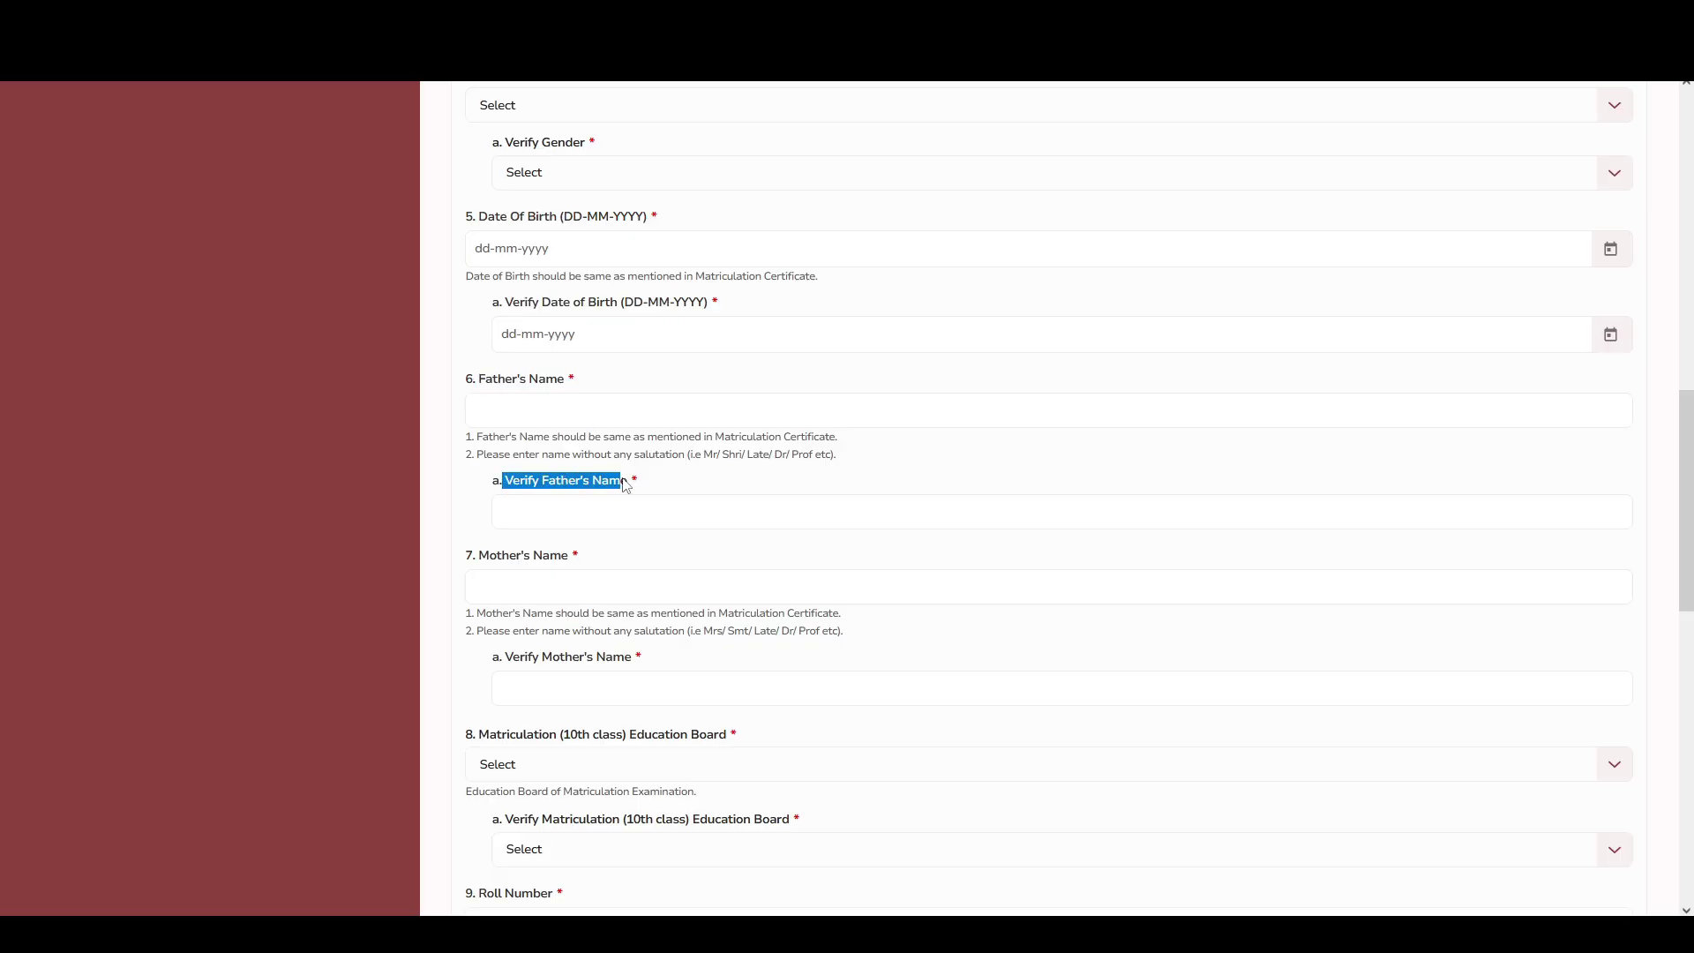
pyautogui.scroll(-1, 626, 484)
pyautogui.moveTo(489, 466); pyautogui.dragTo(576, 471)
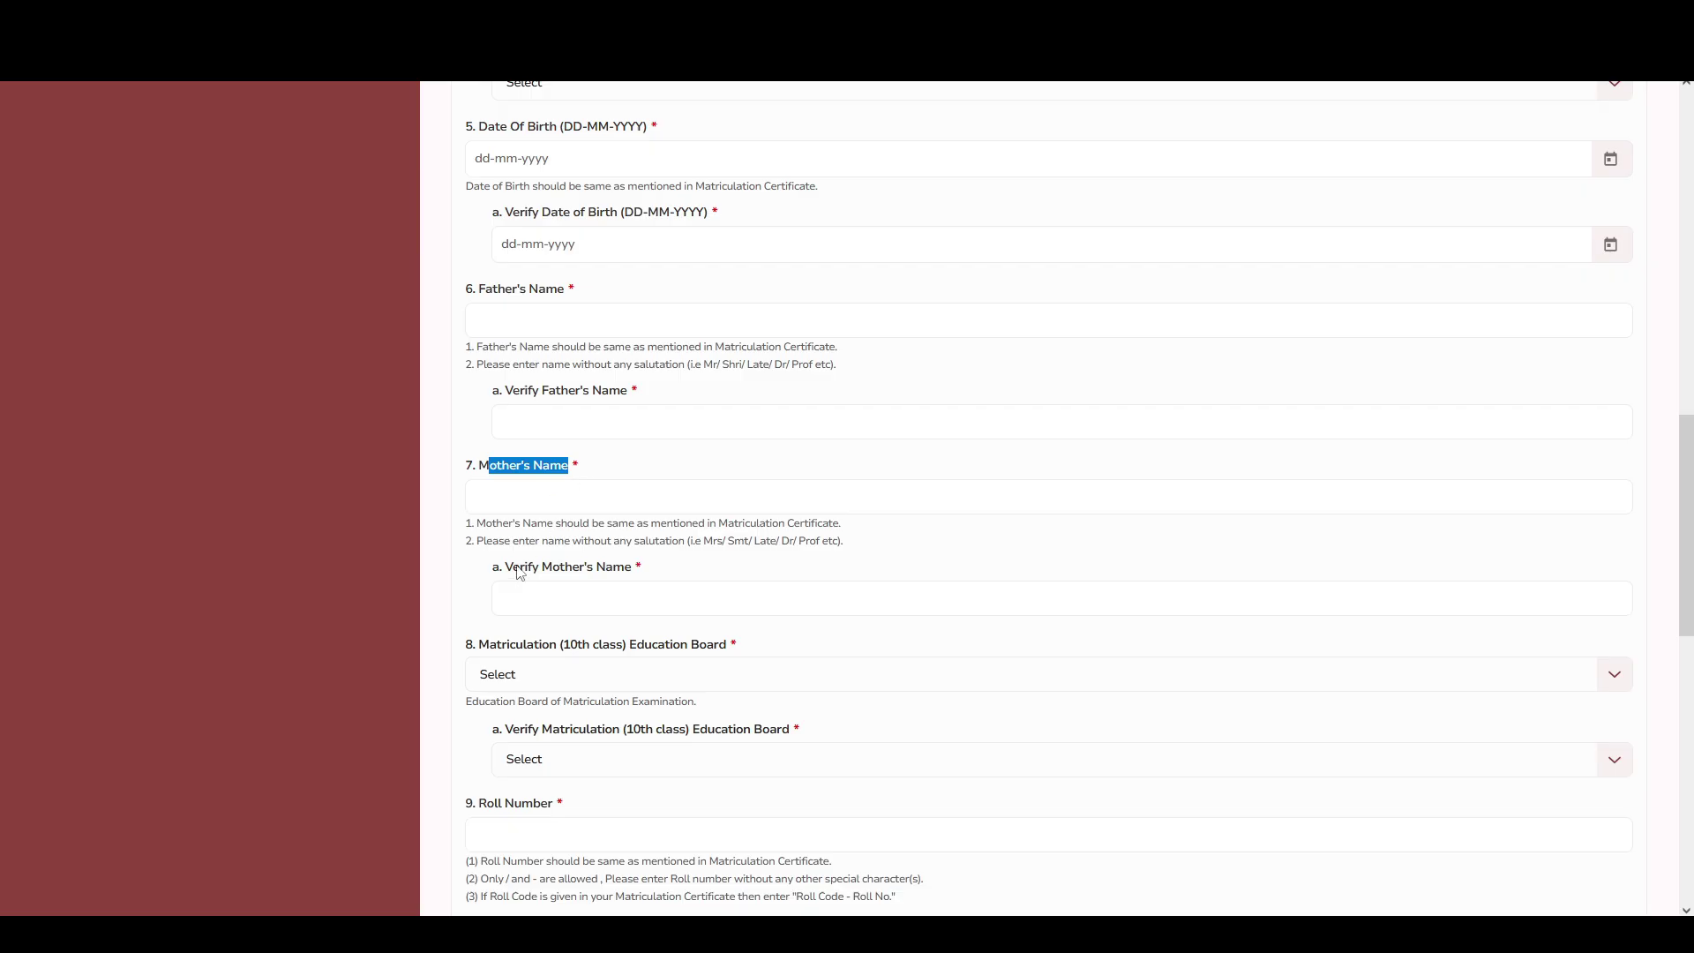
pyautogui.moveTo(514, 571); pyautogui.dragTo(621, 572)
# - Browse the education boards offered for the Matriculation (10th class) Education Board without choosing one
pyautogui.scroll(-2, 620, 572)
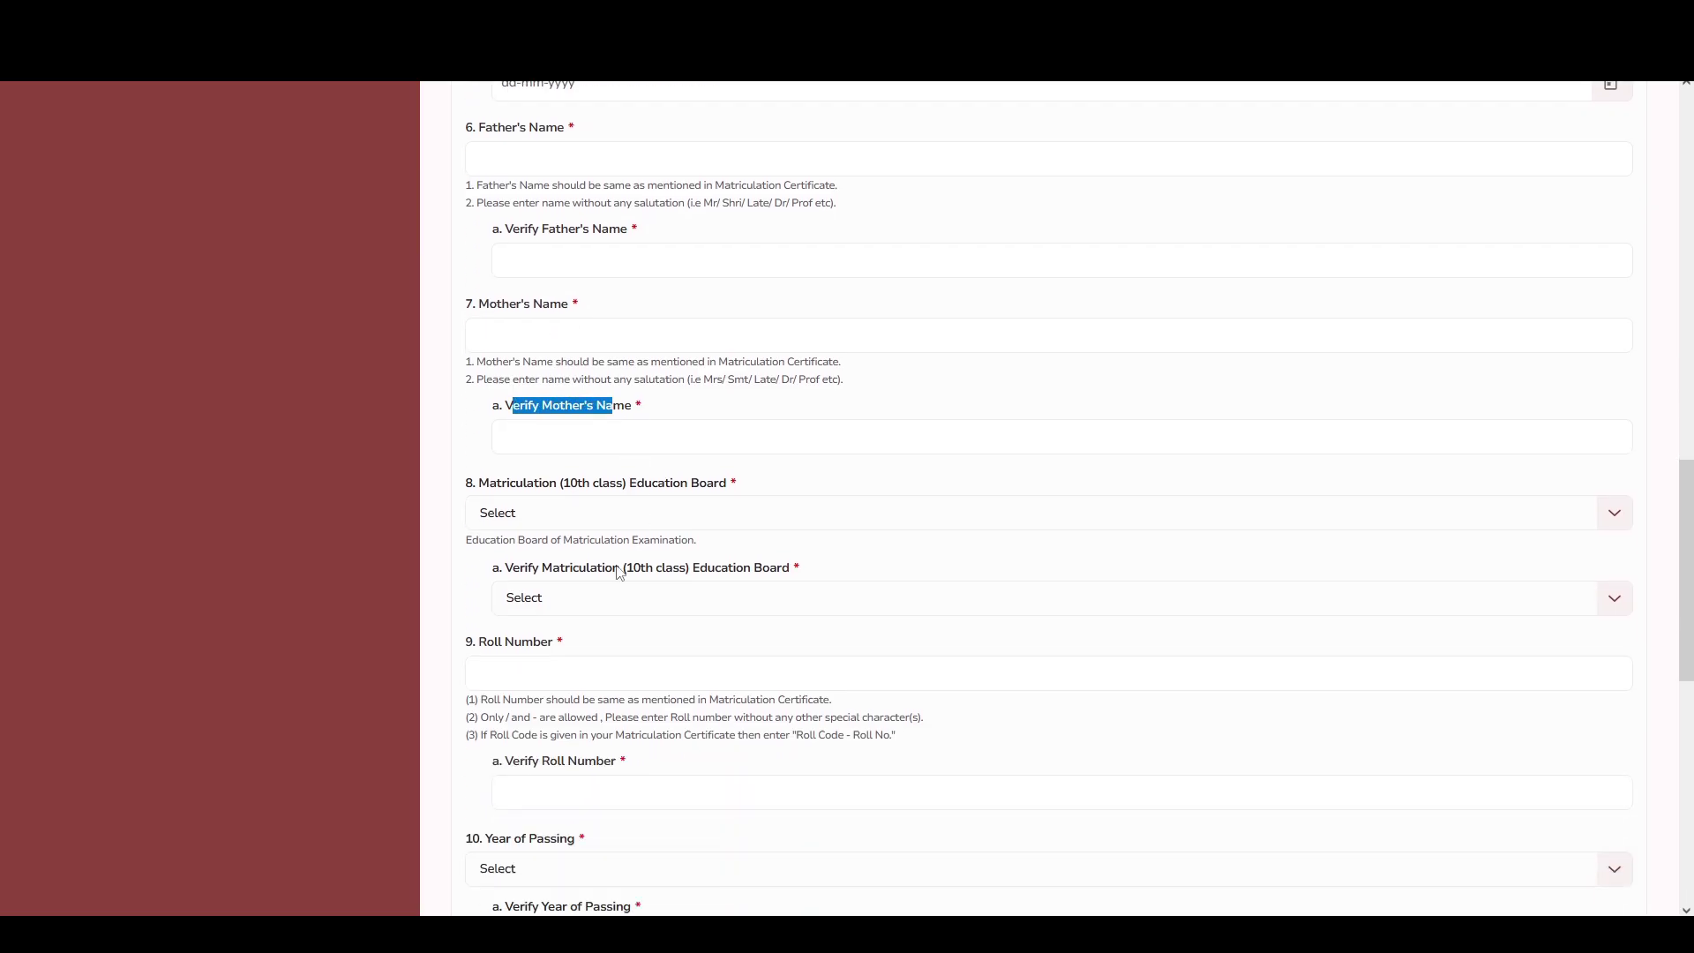
pyautogui.scroll(-1, 621, 572)
pyautogui.moveTo(487, 464); pyautogui.dragTo(717, 459)
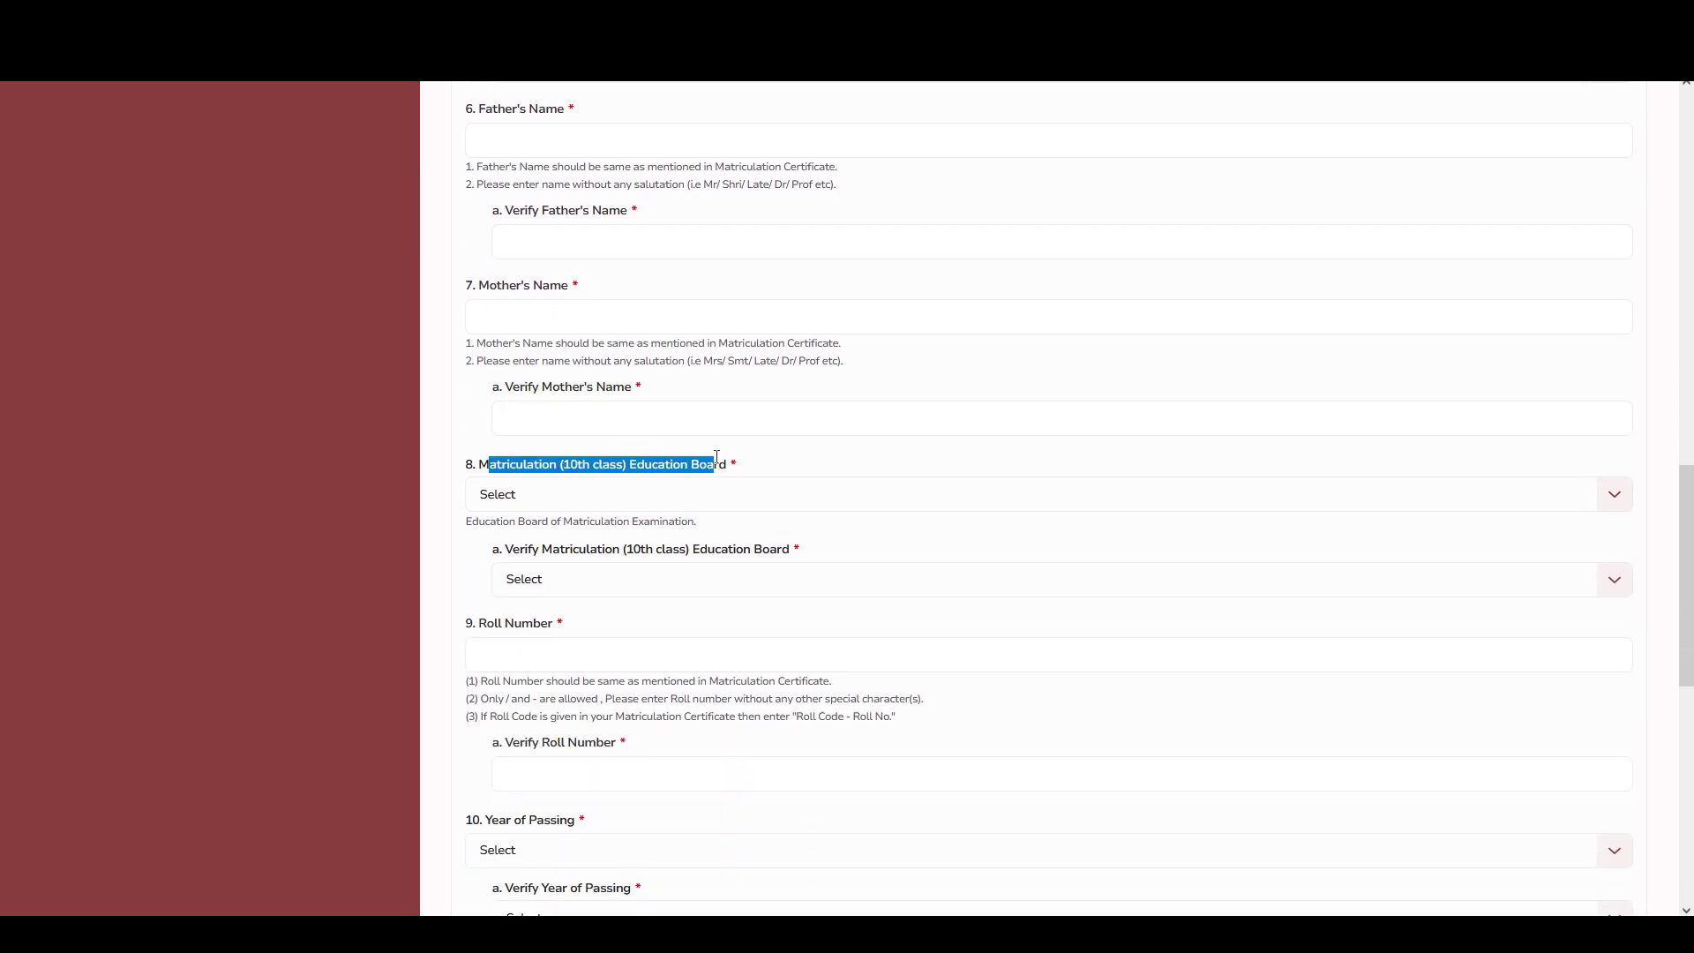
pyautogui.click(532, 503)
pyautogui.scroll(-10, 556, 679)
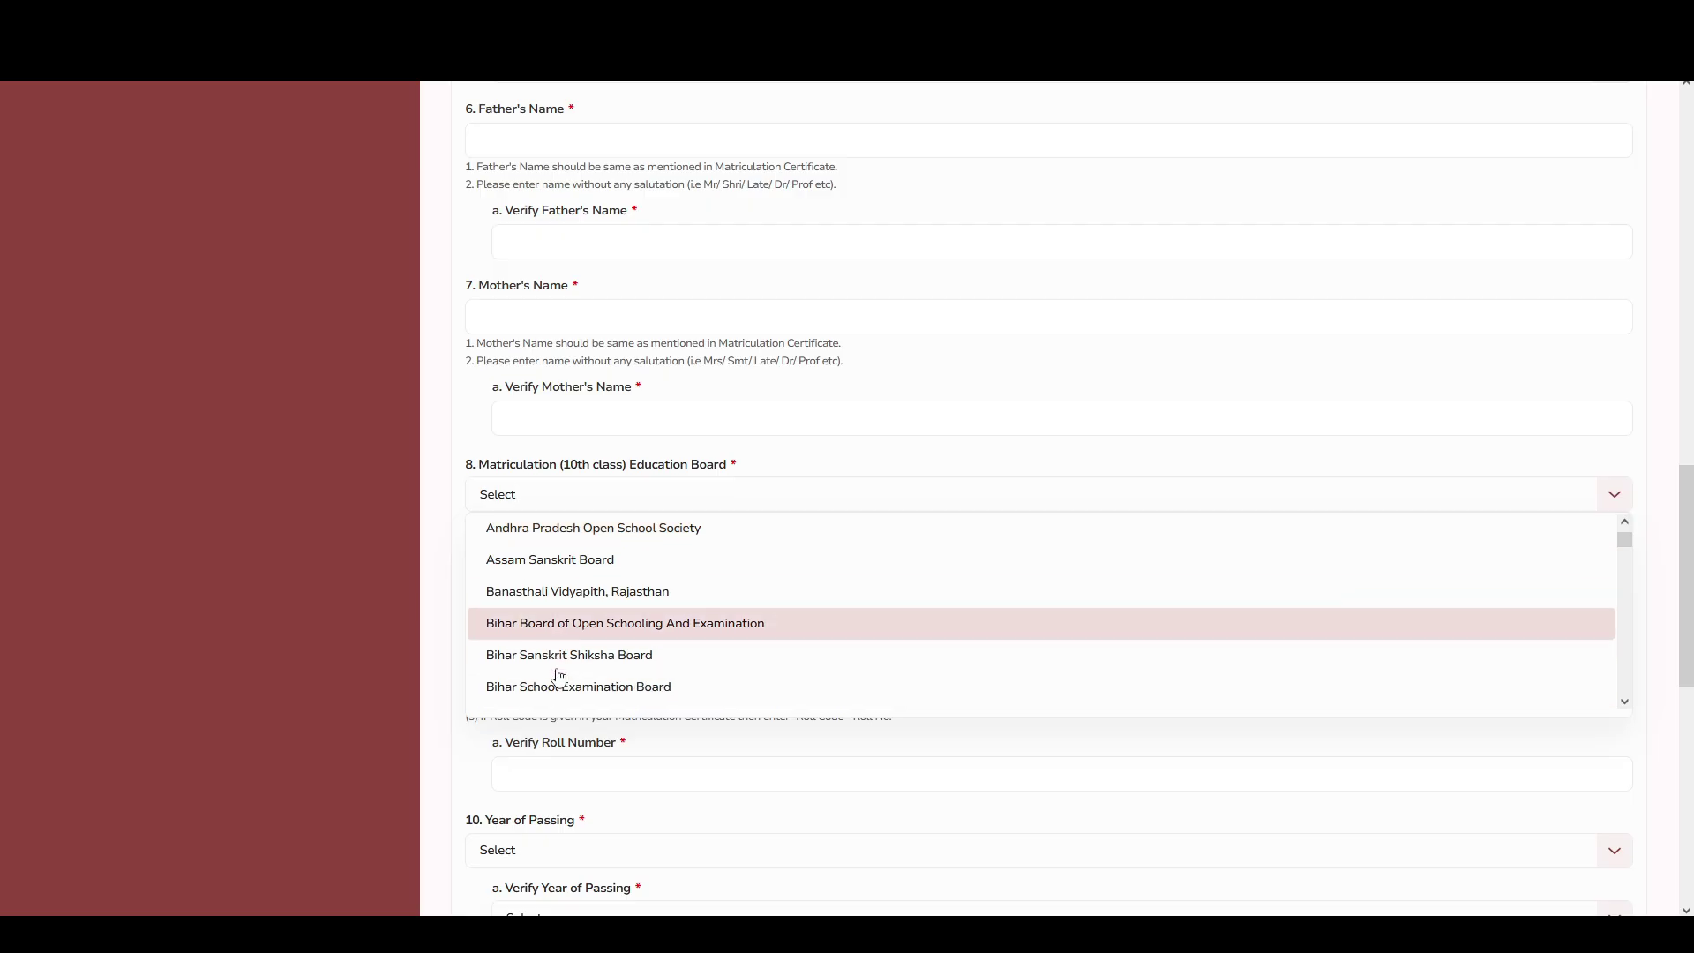
pyautogui.click(449, 620)
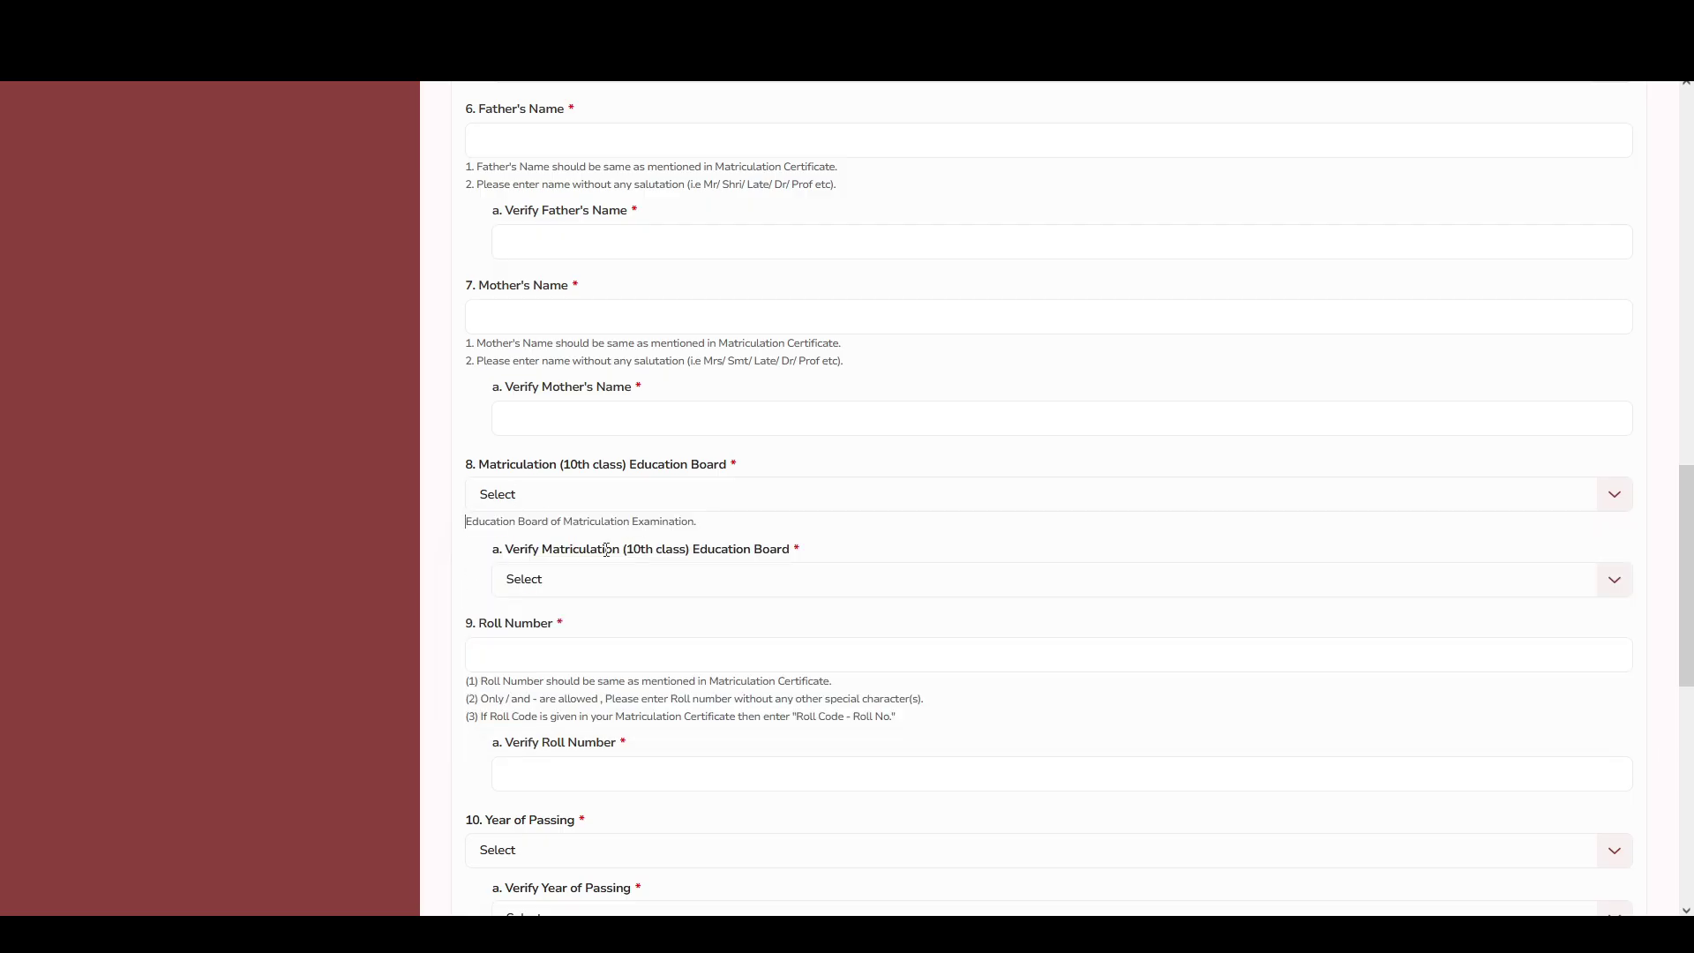
# - Check the Verify Matriculation Education Board field and the Roll Number fields with their entry rules
pyautogui.scroll(-1, 603, 576)
pyautogui.scroll(-2, 602, 576)
pyautogui.moveTo(506, 369); pyautogui.dragTo(707, 369)
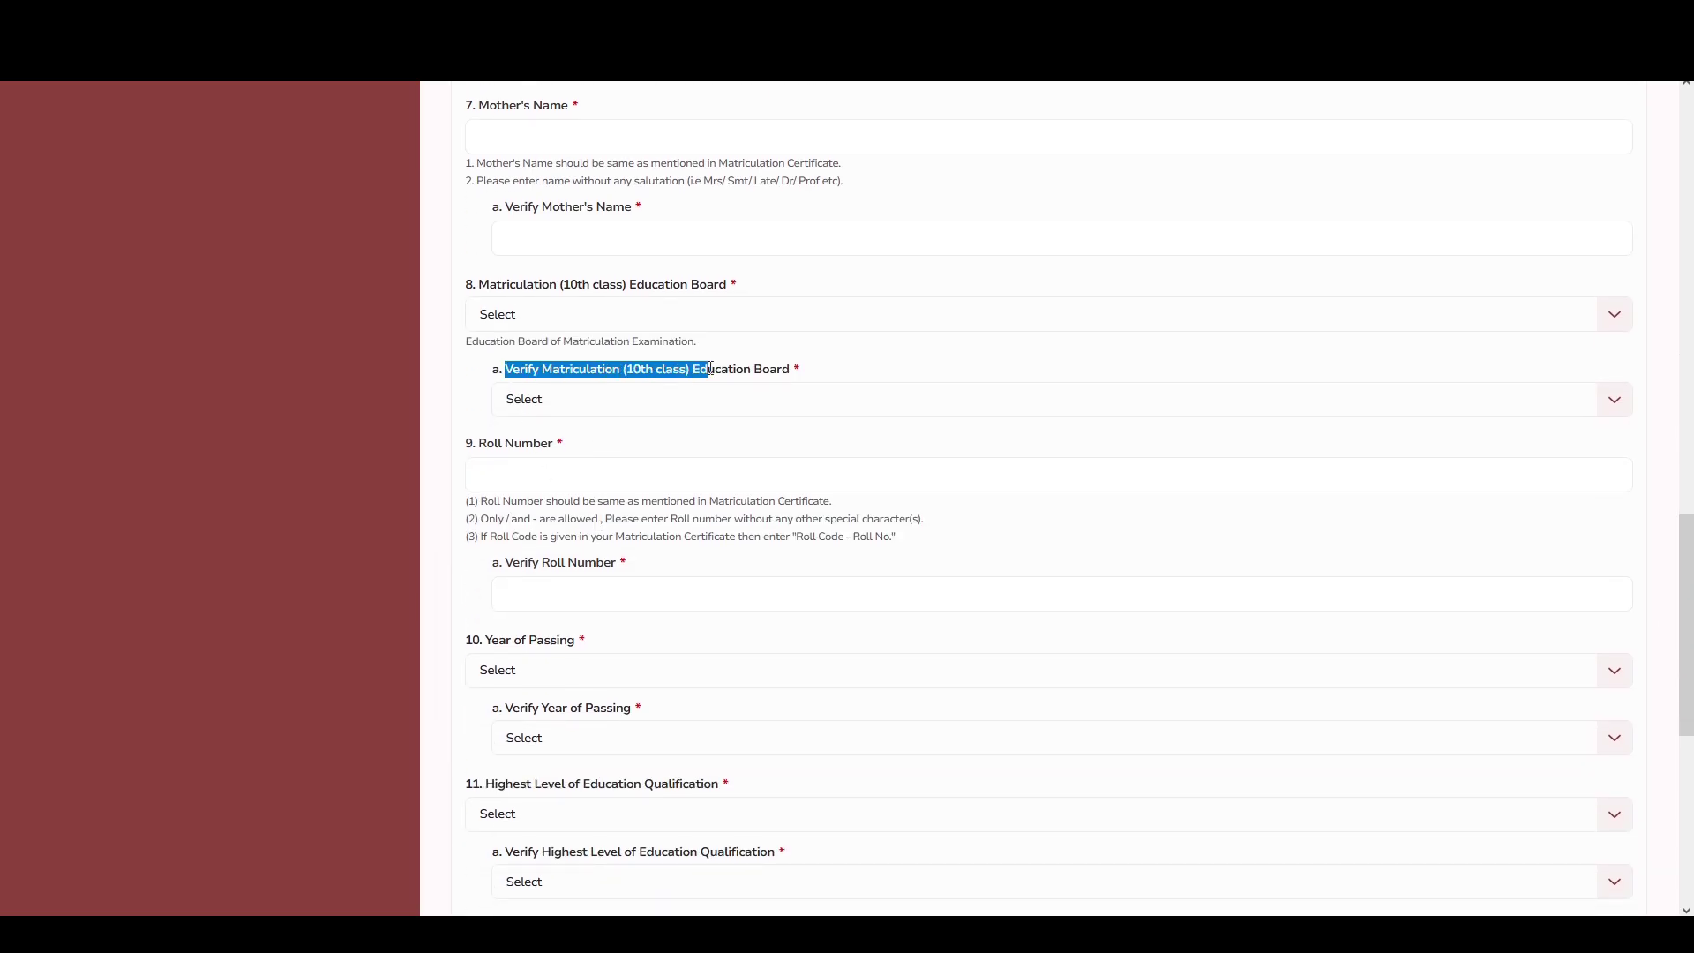
pyautogui.moveTo(488, 443); pyautogui.dragTo(609, 479)
pyautogui.scroll(-1, 586, 443)
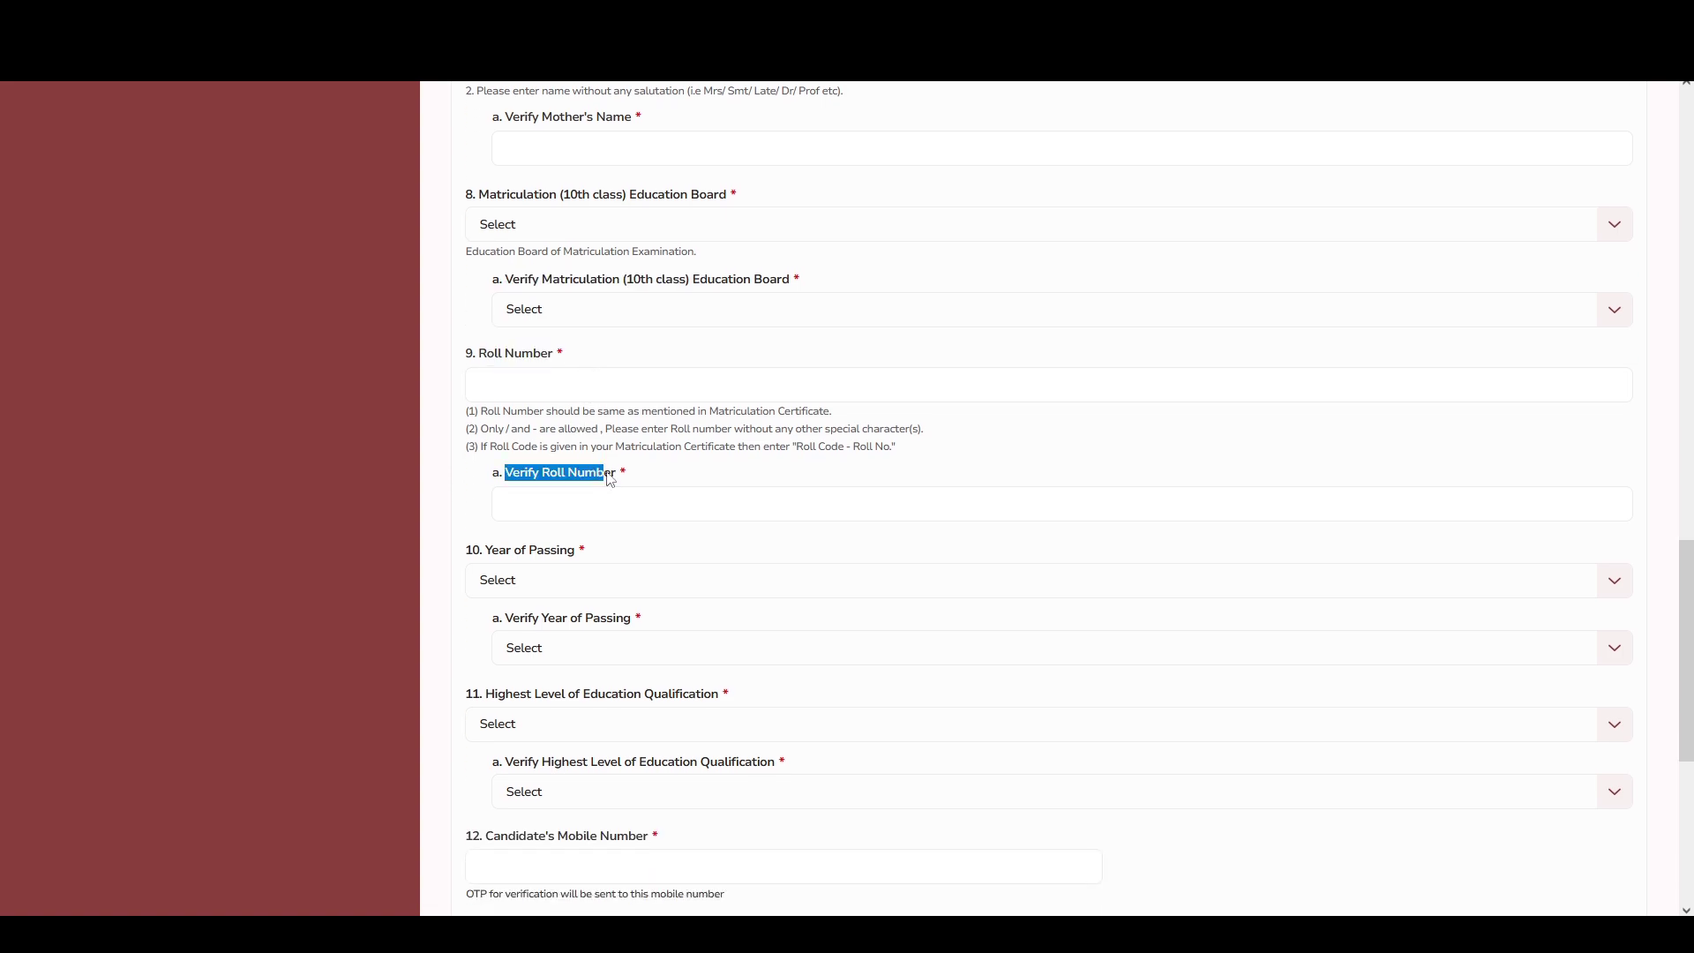
# - Set both the Year of Passing and its verification field to 2024
pyautogui.scroll(-2, 526, 504)
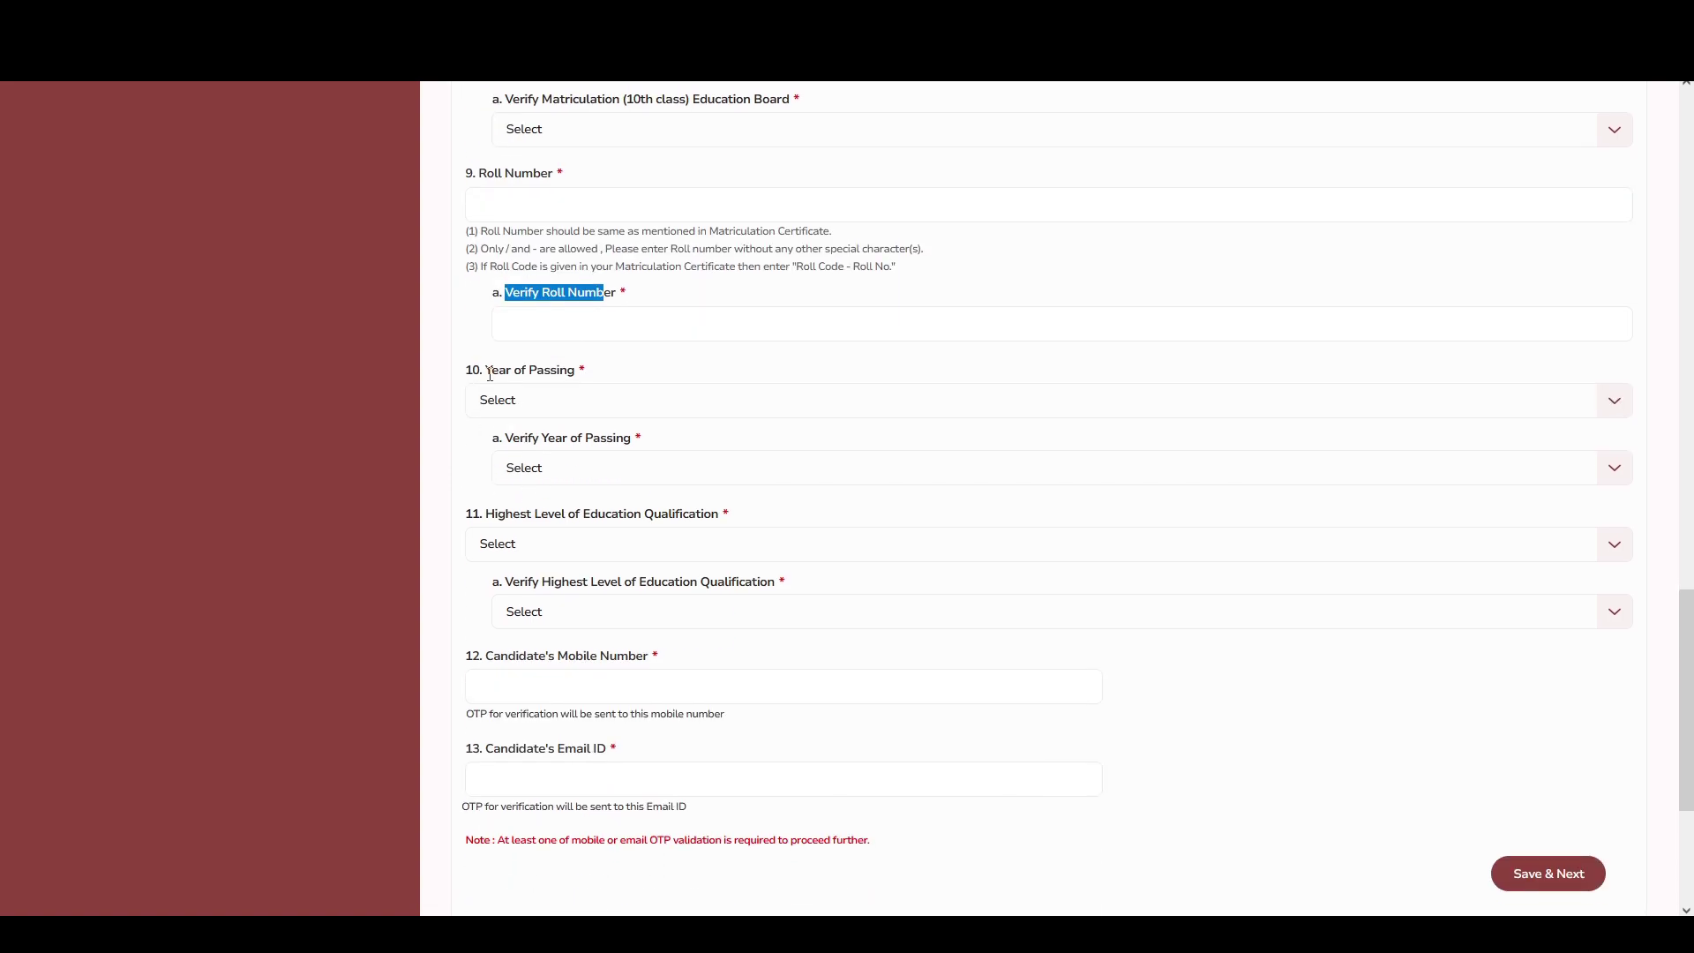
pyautogui.moveTo(491, 374); pyautogui.dragTo(592, 380)
pyautogui.click(547, 402)
pyautogui.scroll(-1, 584, 538)
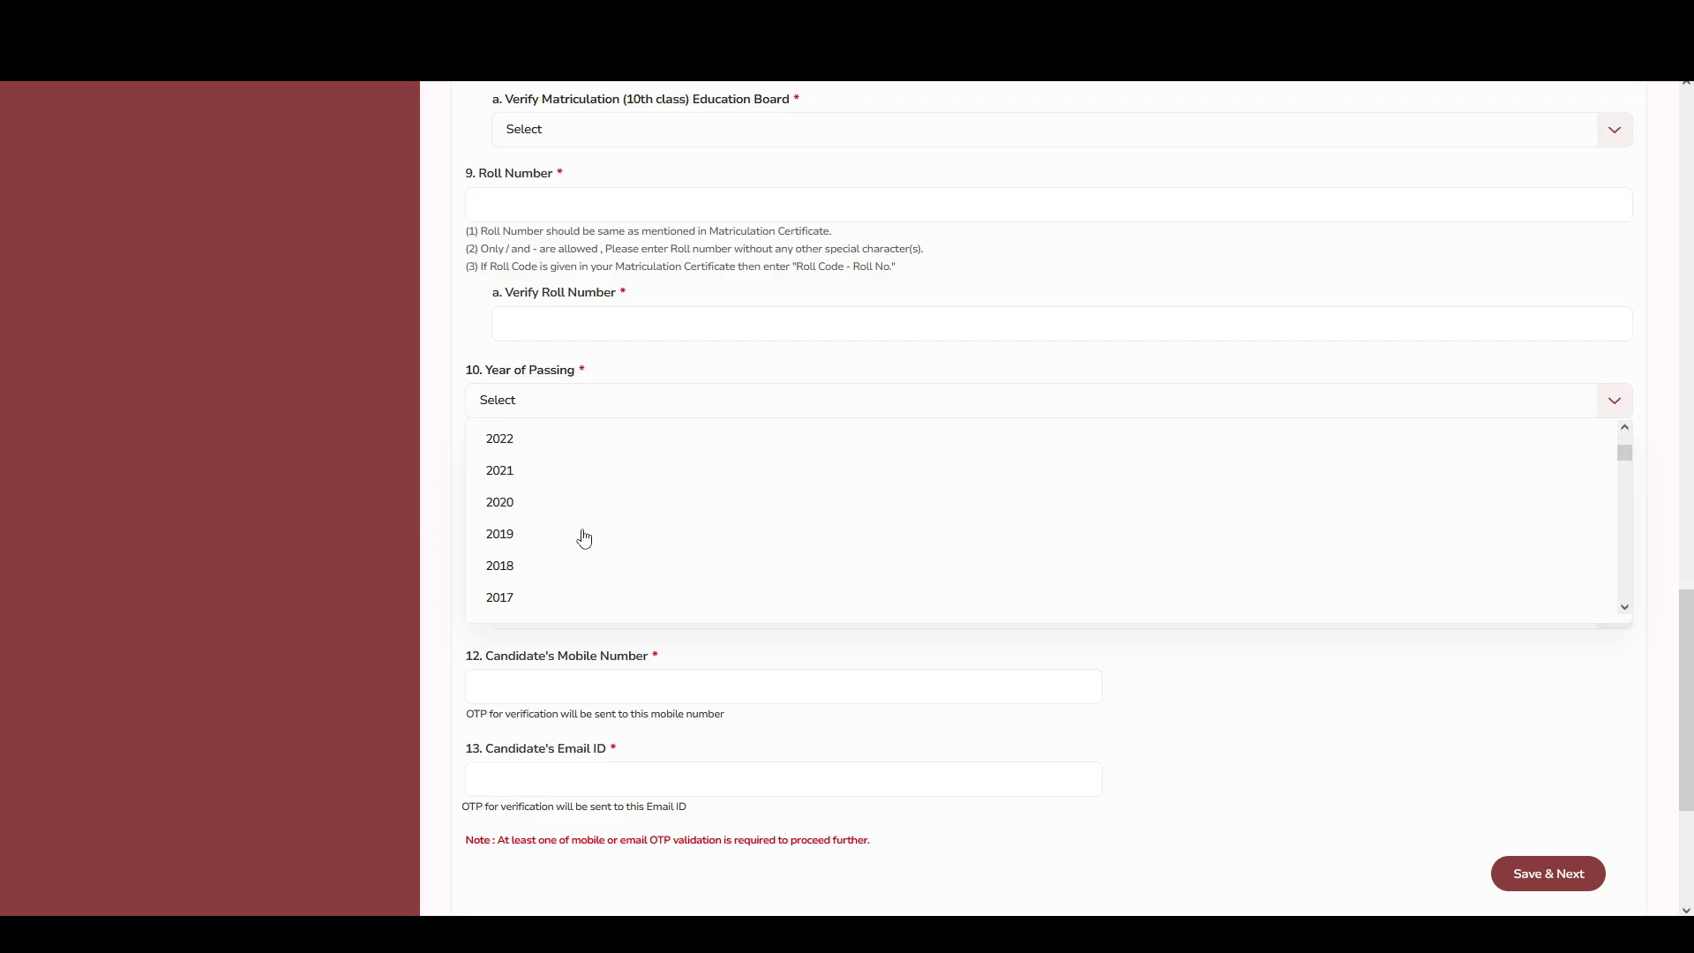
pyautogui.scroll(1, 584, 537)
pyautogui.click(510, 473)
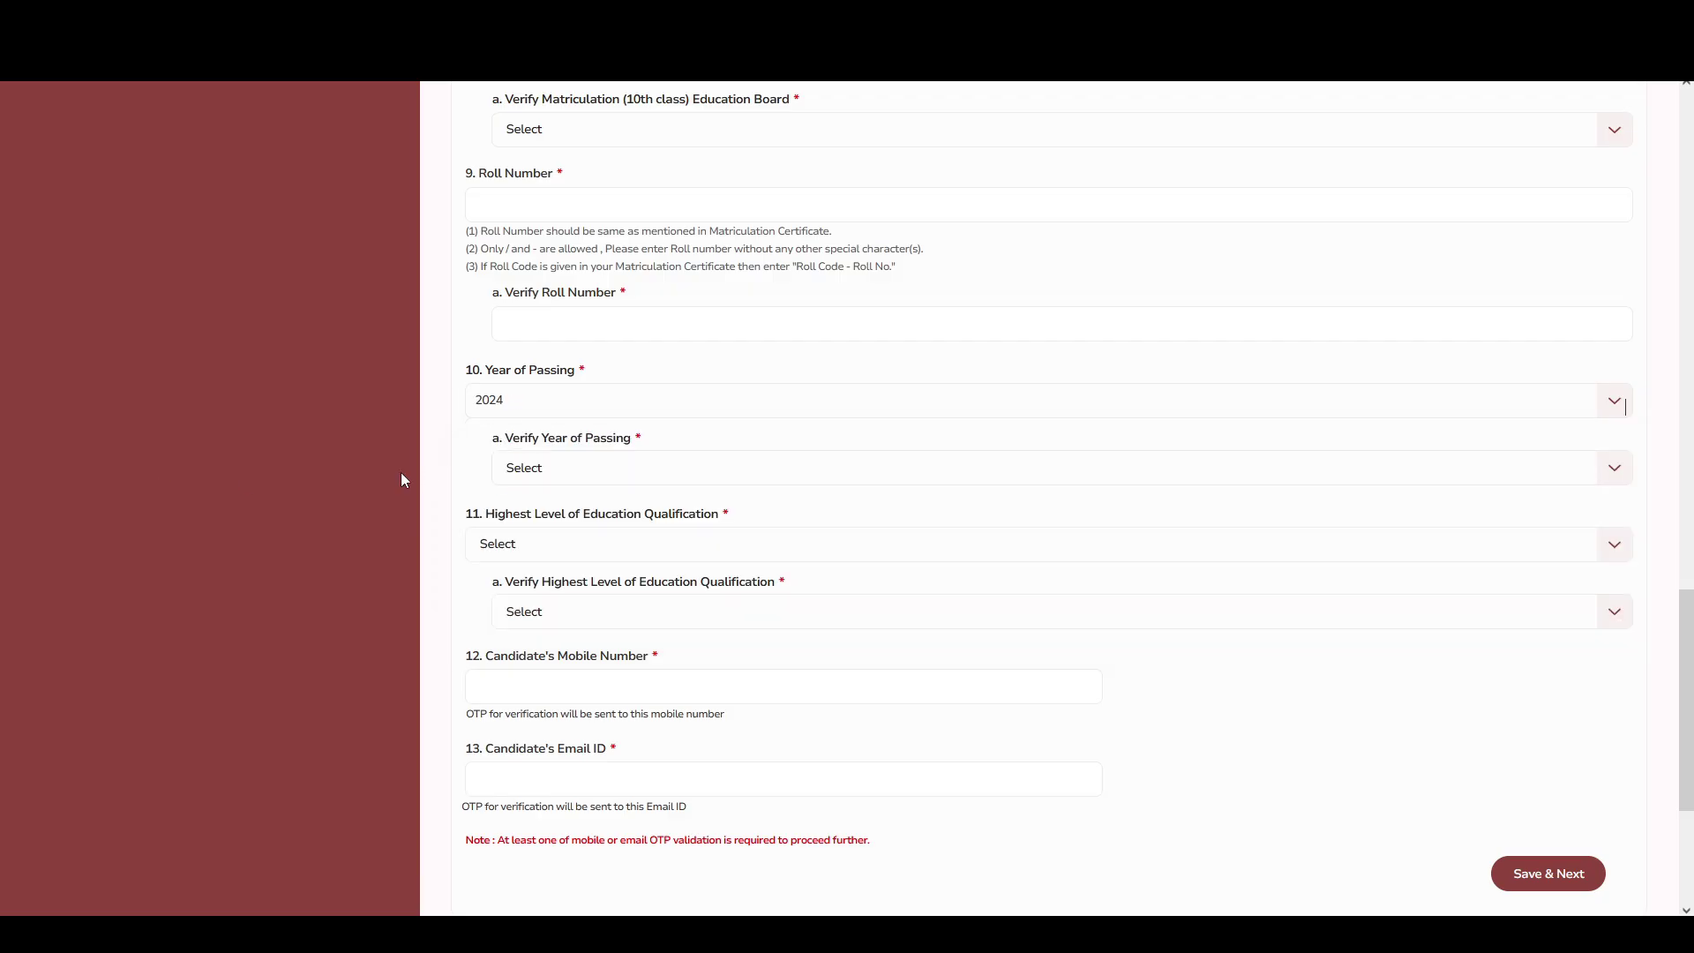
pyautogui.click(539, 470)
pyautogui.click(526, 541)
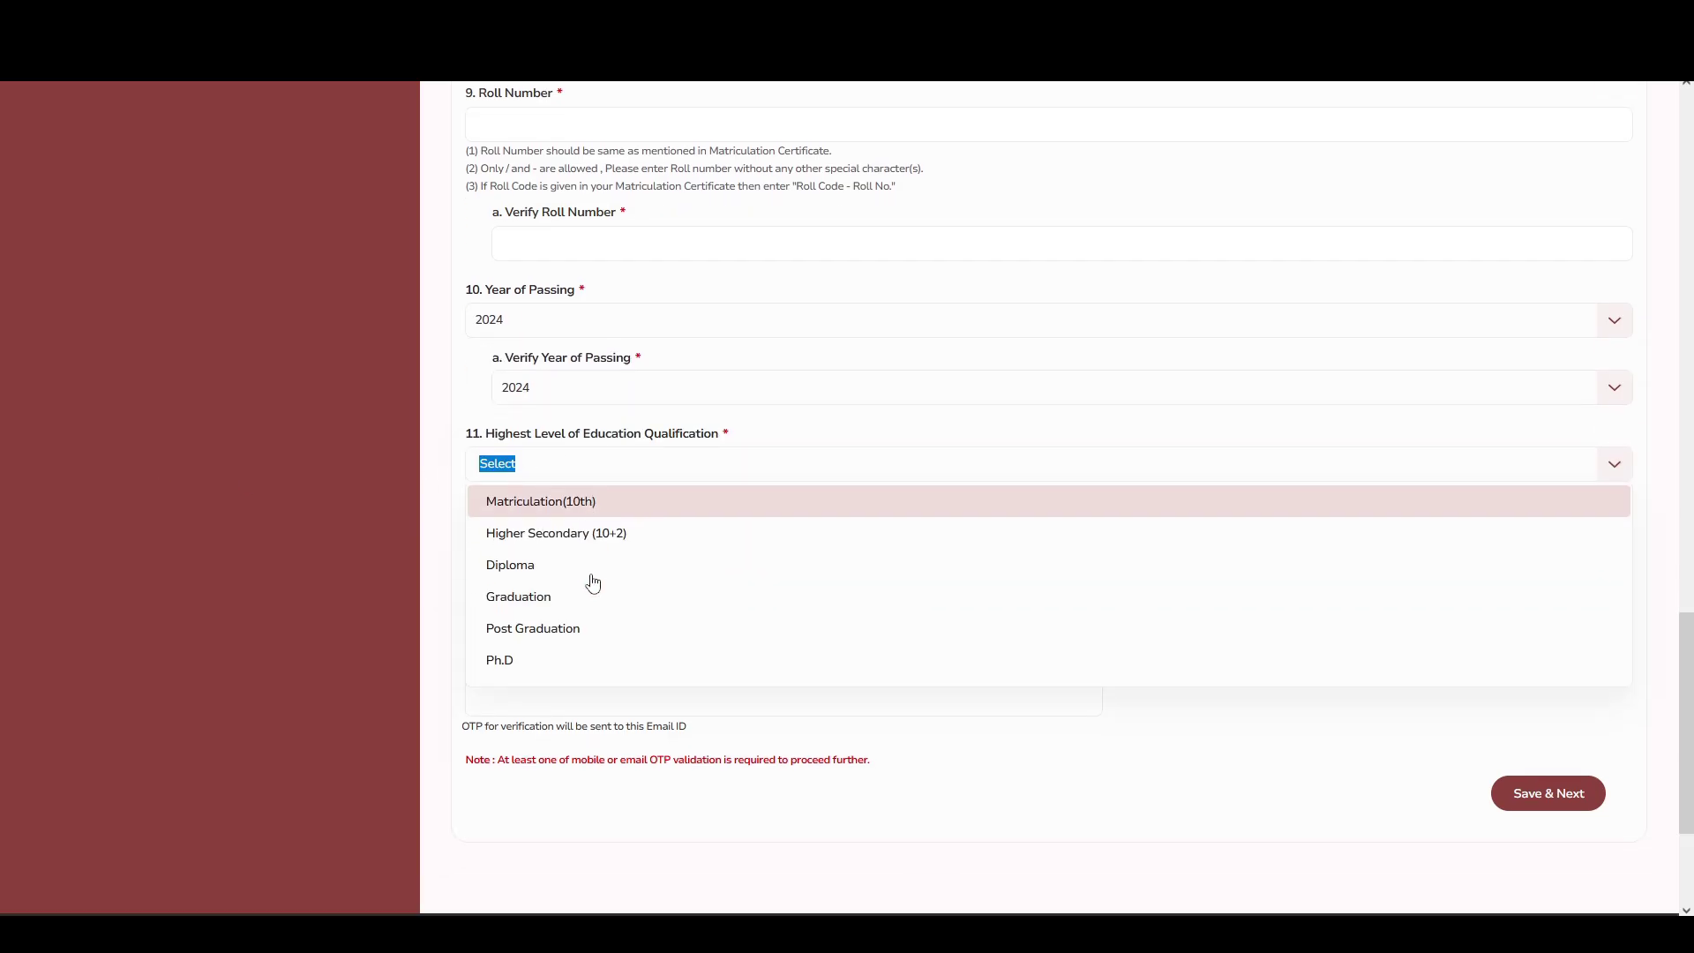
# - Set both the Highest Level of Education Qualification and its verification field to Graduation
pyautogui.scroll(-1, 521, 565)
pyautogui.click(454, 465)
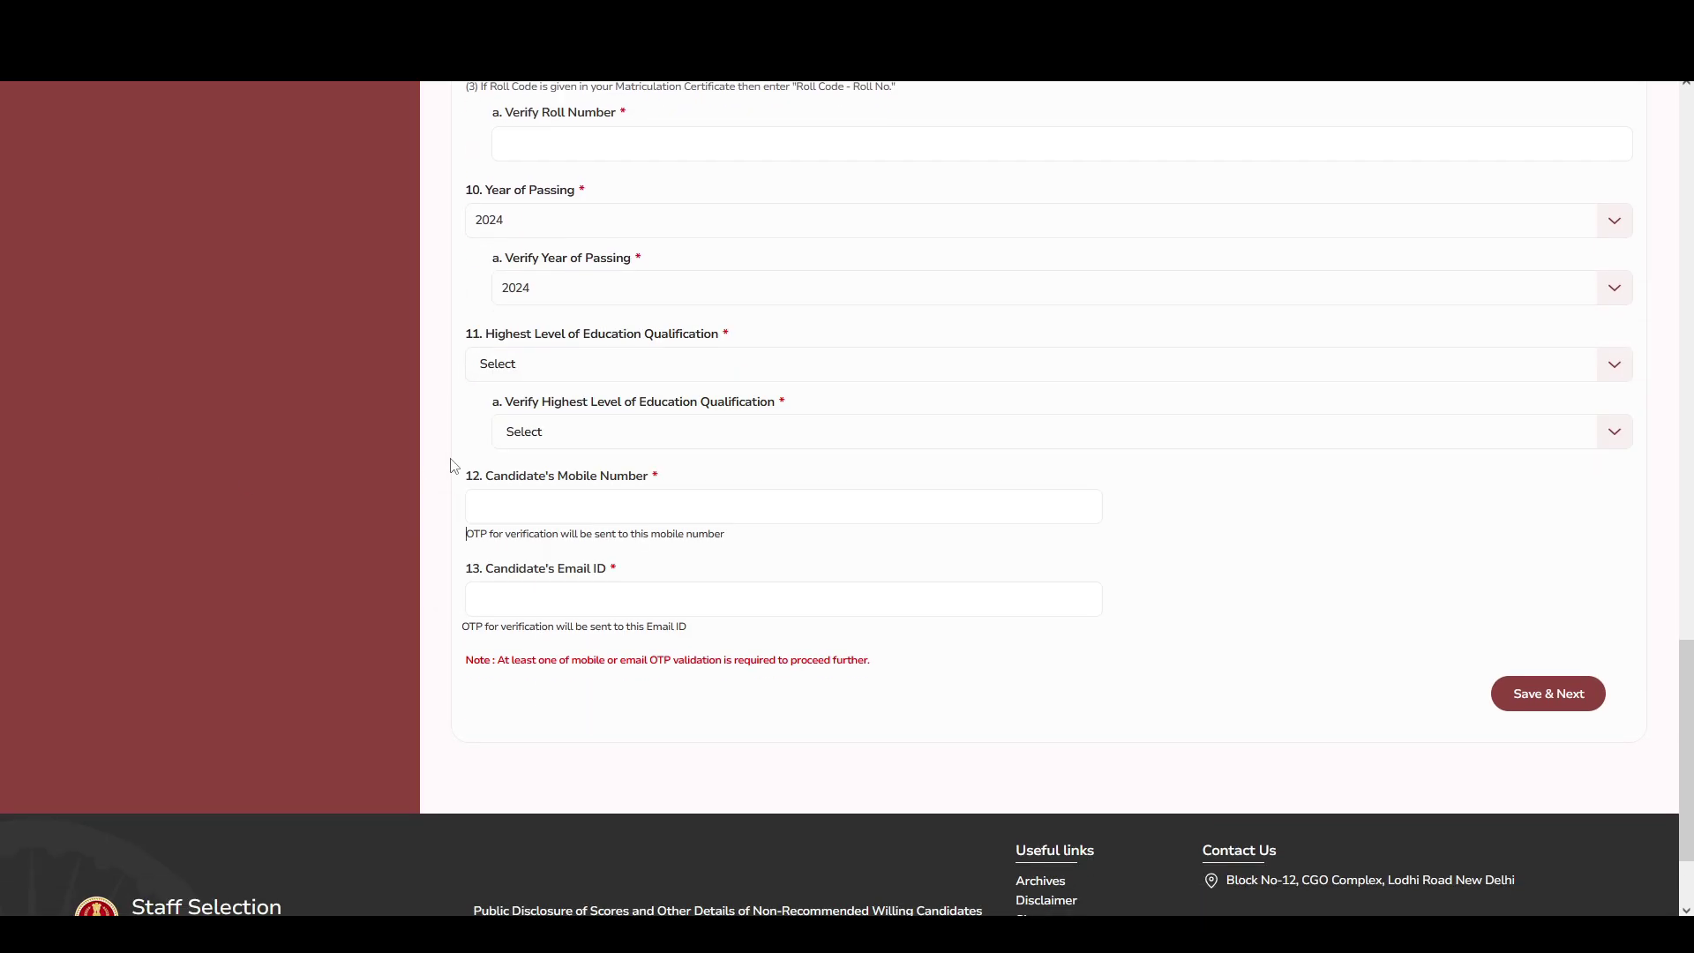
pyautogui.click(523, 366)
pyautogui.click(530, 495)
pyautogui.click(561, 431)
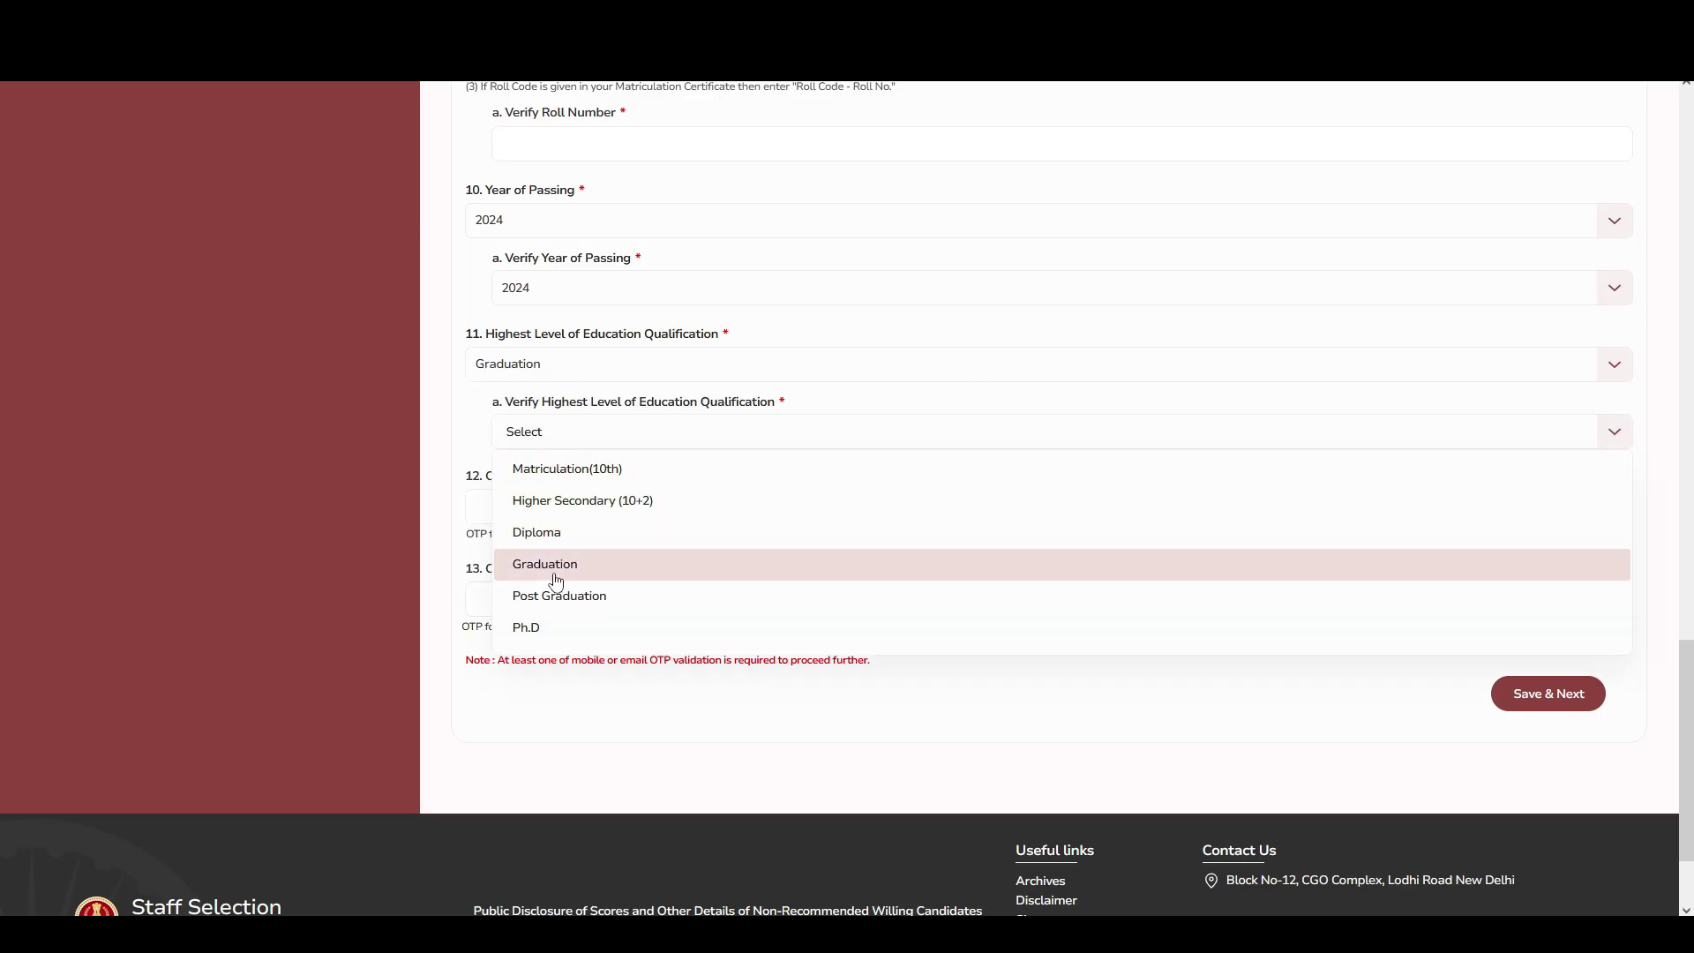
pyautogui.click(556, 582)
# - Check the Candidate's Mobile Number and Email ID fields and their OTP verification notes without filling them in
pyautogui.click(544, 503)
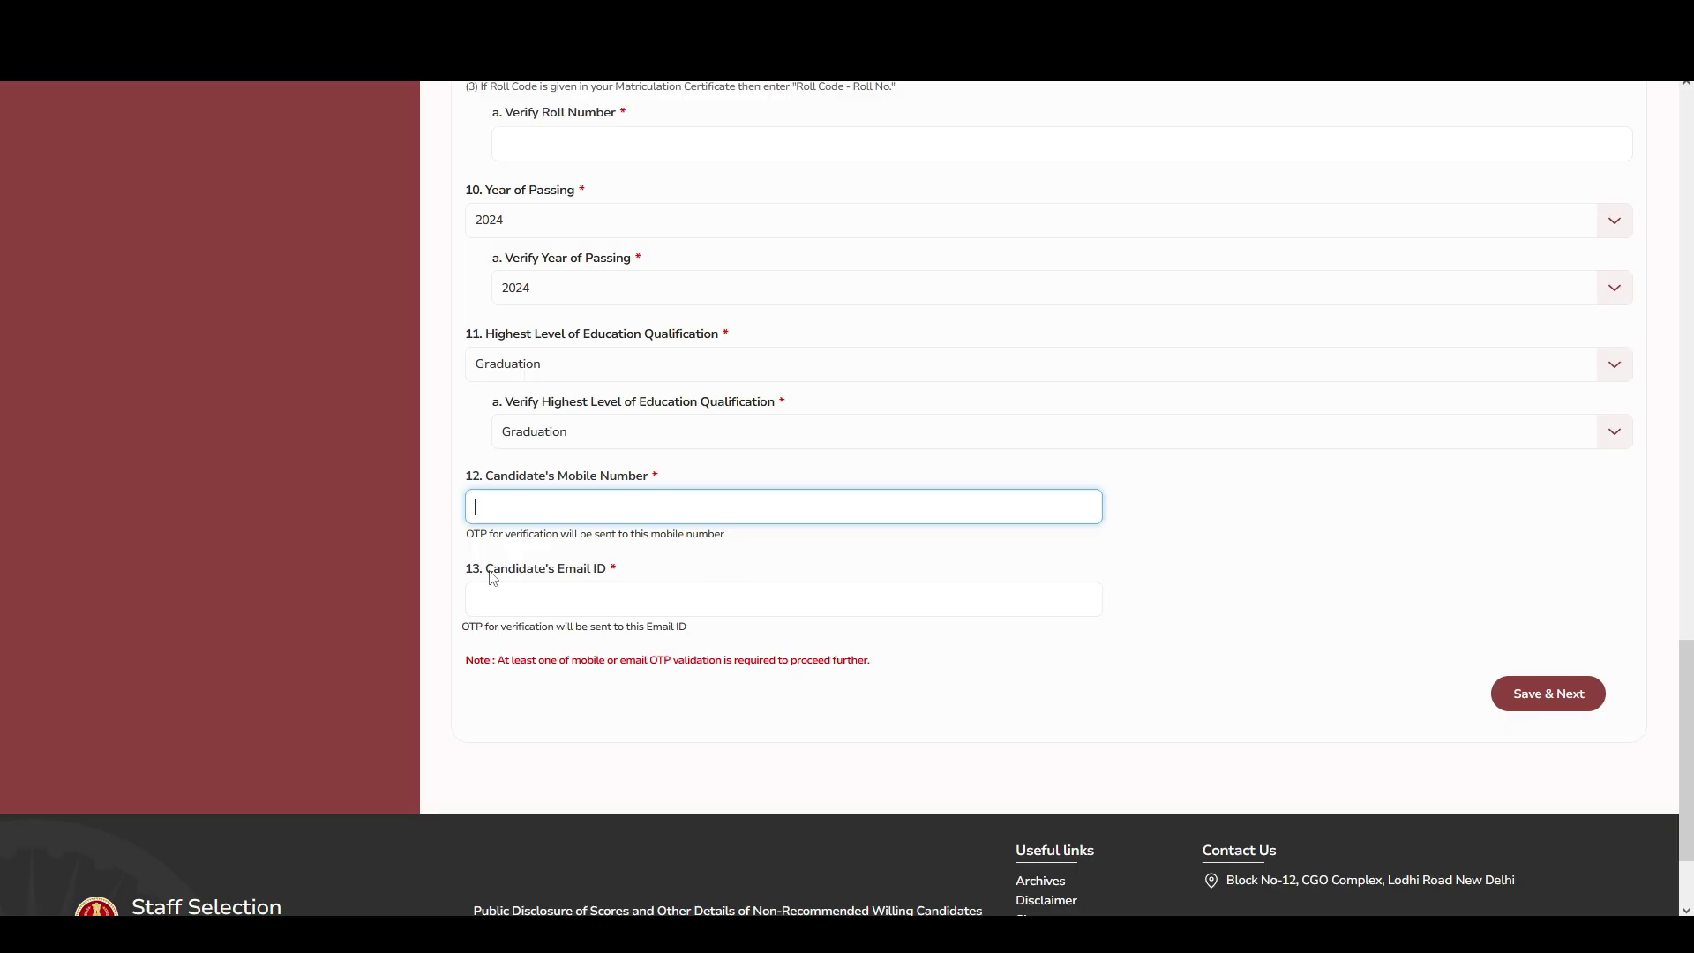
pyautogui.click(1245, 541)
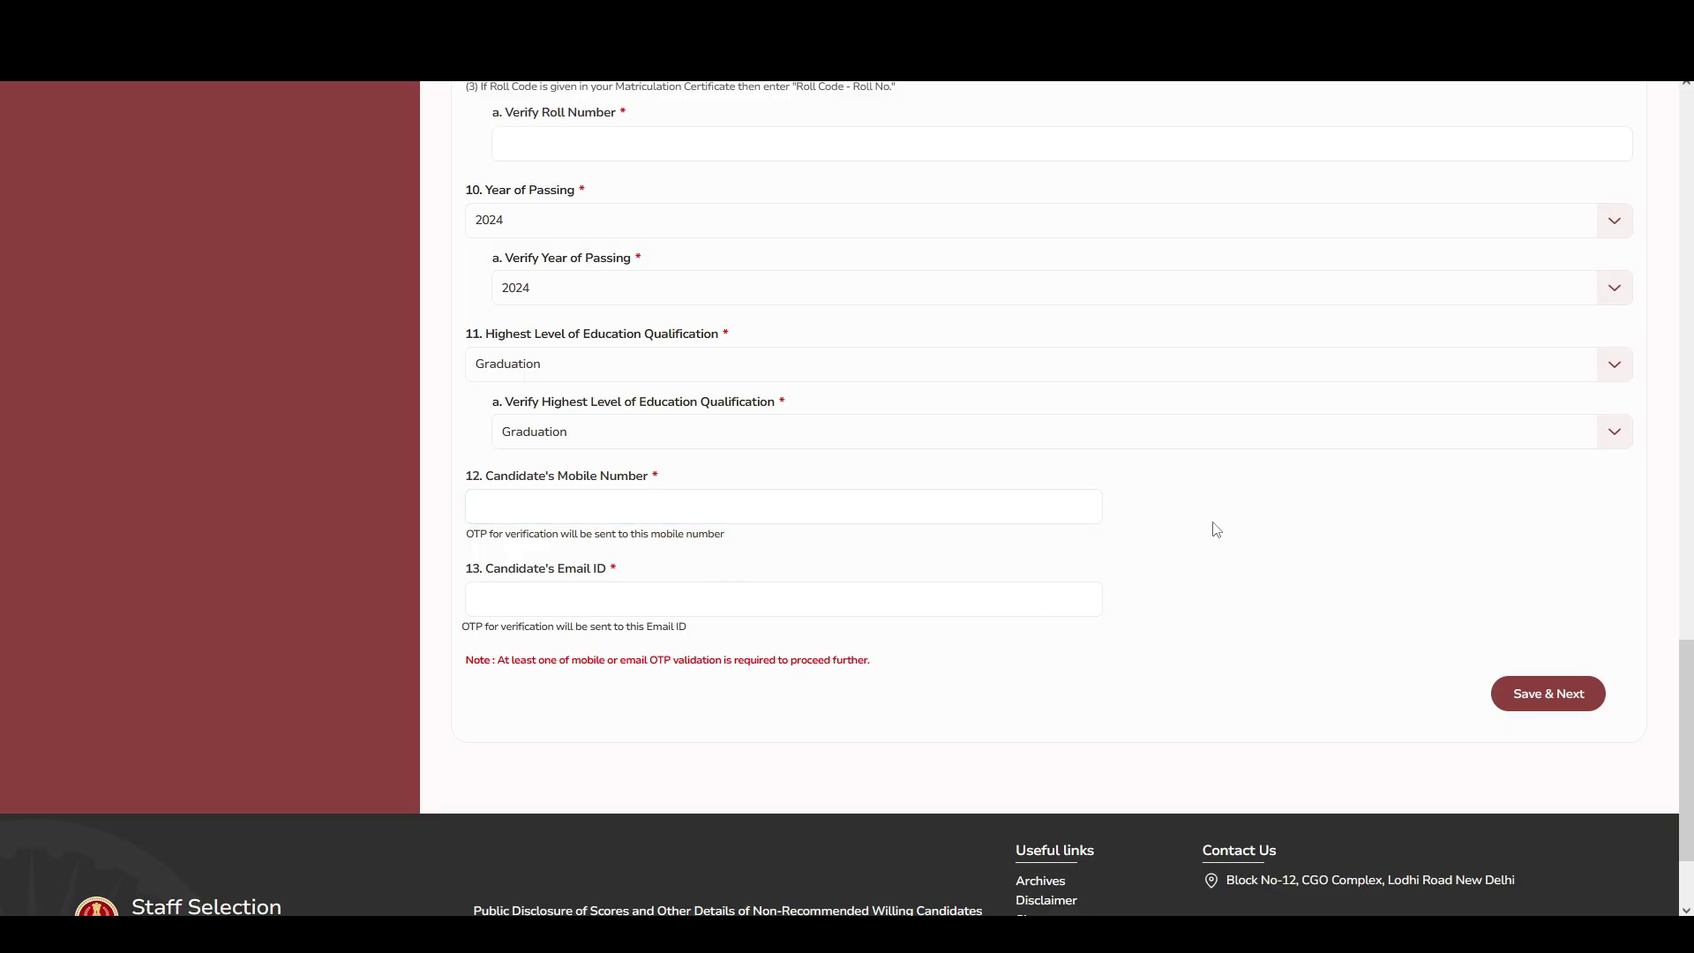
pyautogui.moveTo(516, 571); pyautogui.dragTo(628, 578)
pyautogui.click(542, 594)
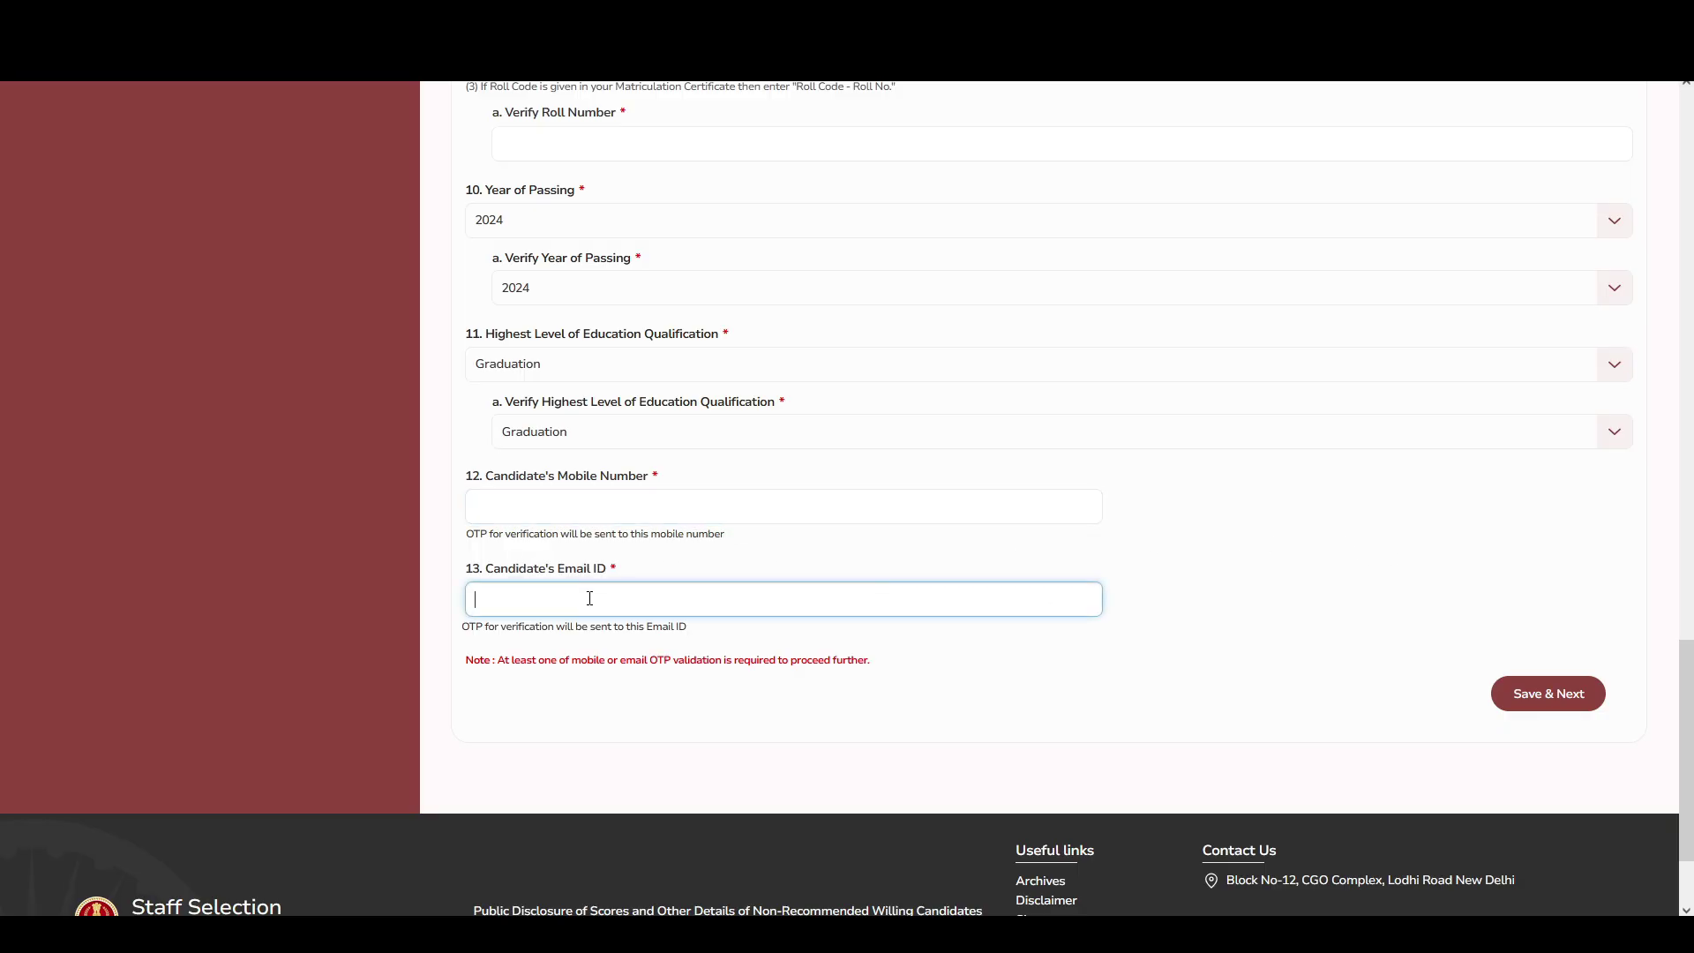
pyautogui.click(1252, 608)
# - Go to the candidate login and start applying for the Multi-Tasking (Non-Technical) Staff, and Havaldar (CBIC & CBN) Examination, 2025
pyautogui.scroll(7, 869, 419)
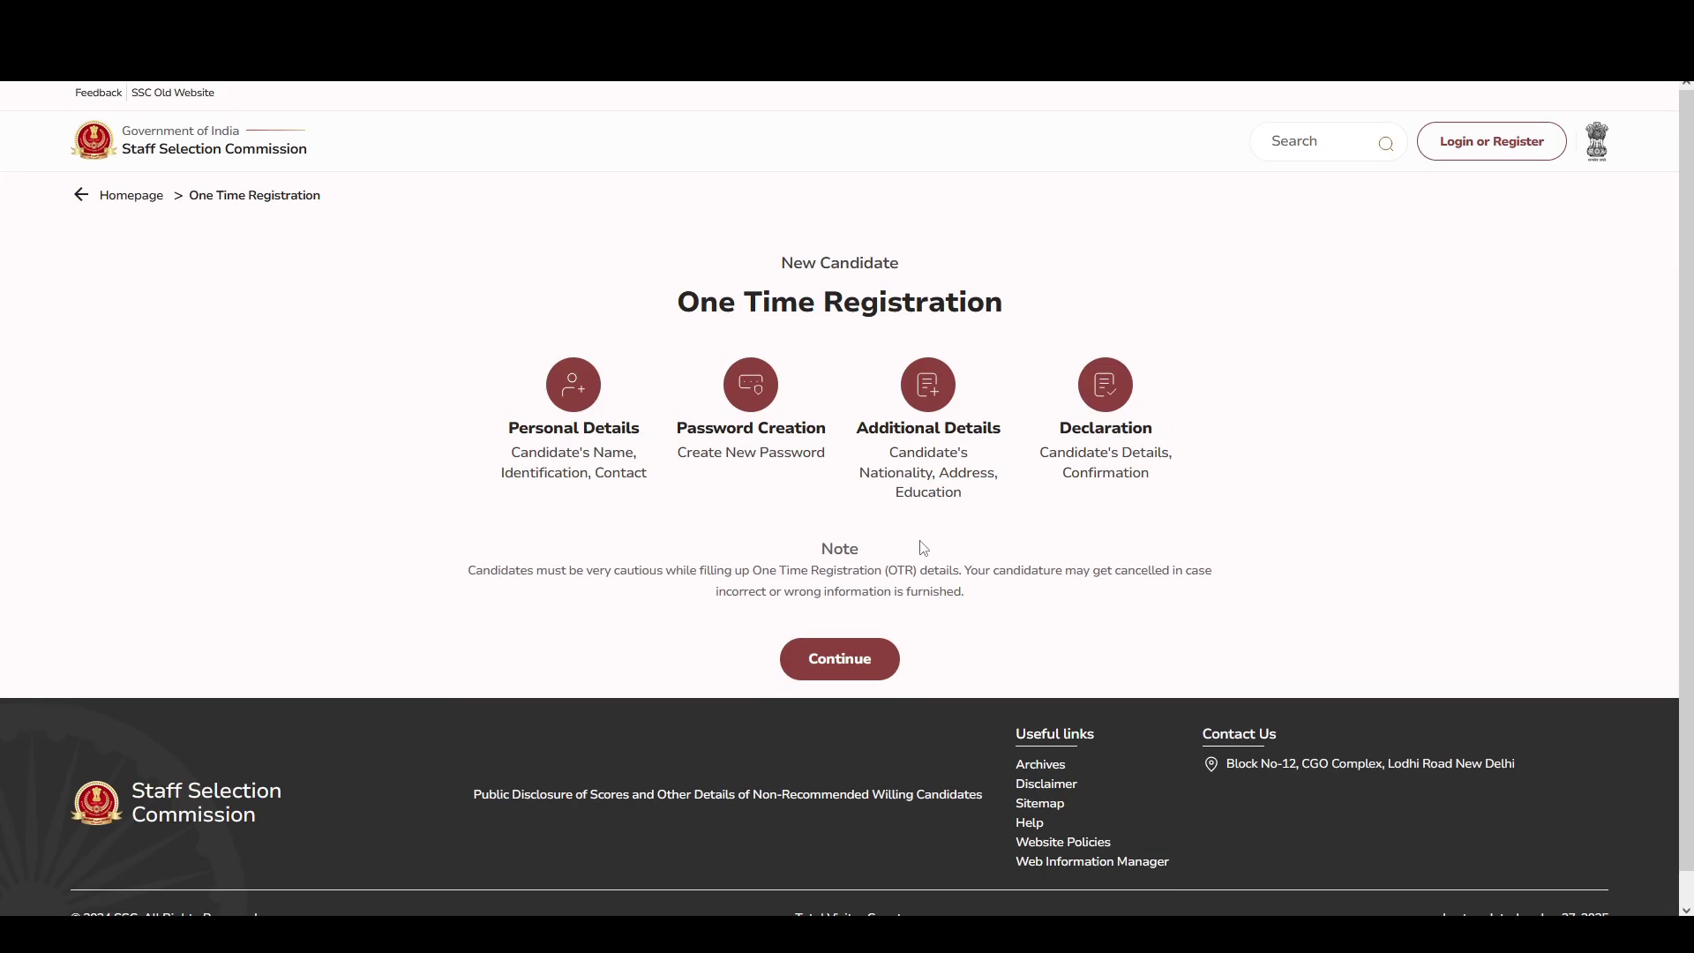
pyautogui.click(1452, 155)
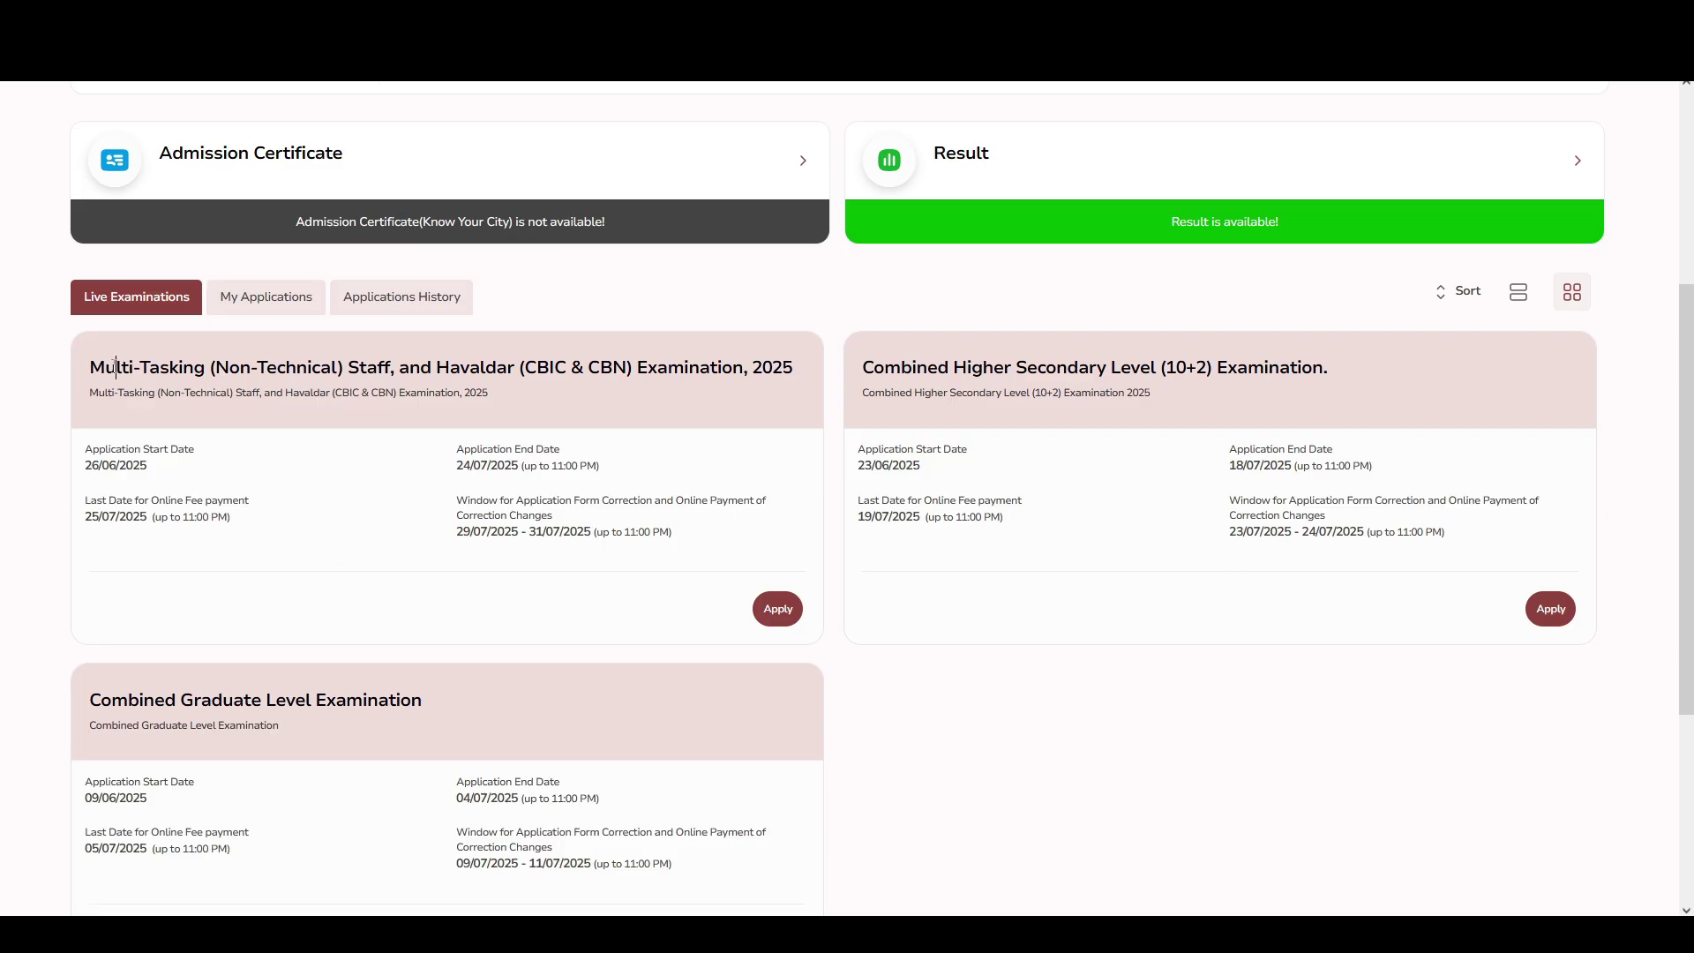
pyautogui.moveTo(116, 368); pyautogui.dragTo(311, 369)
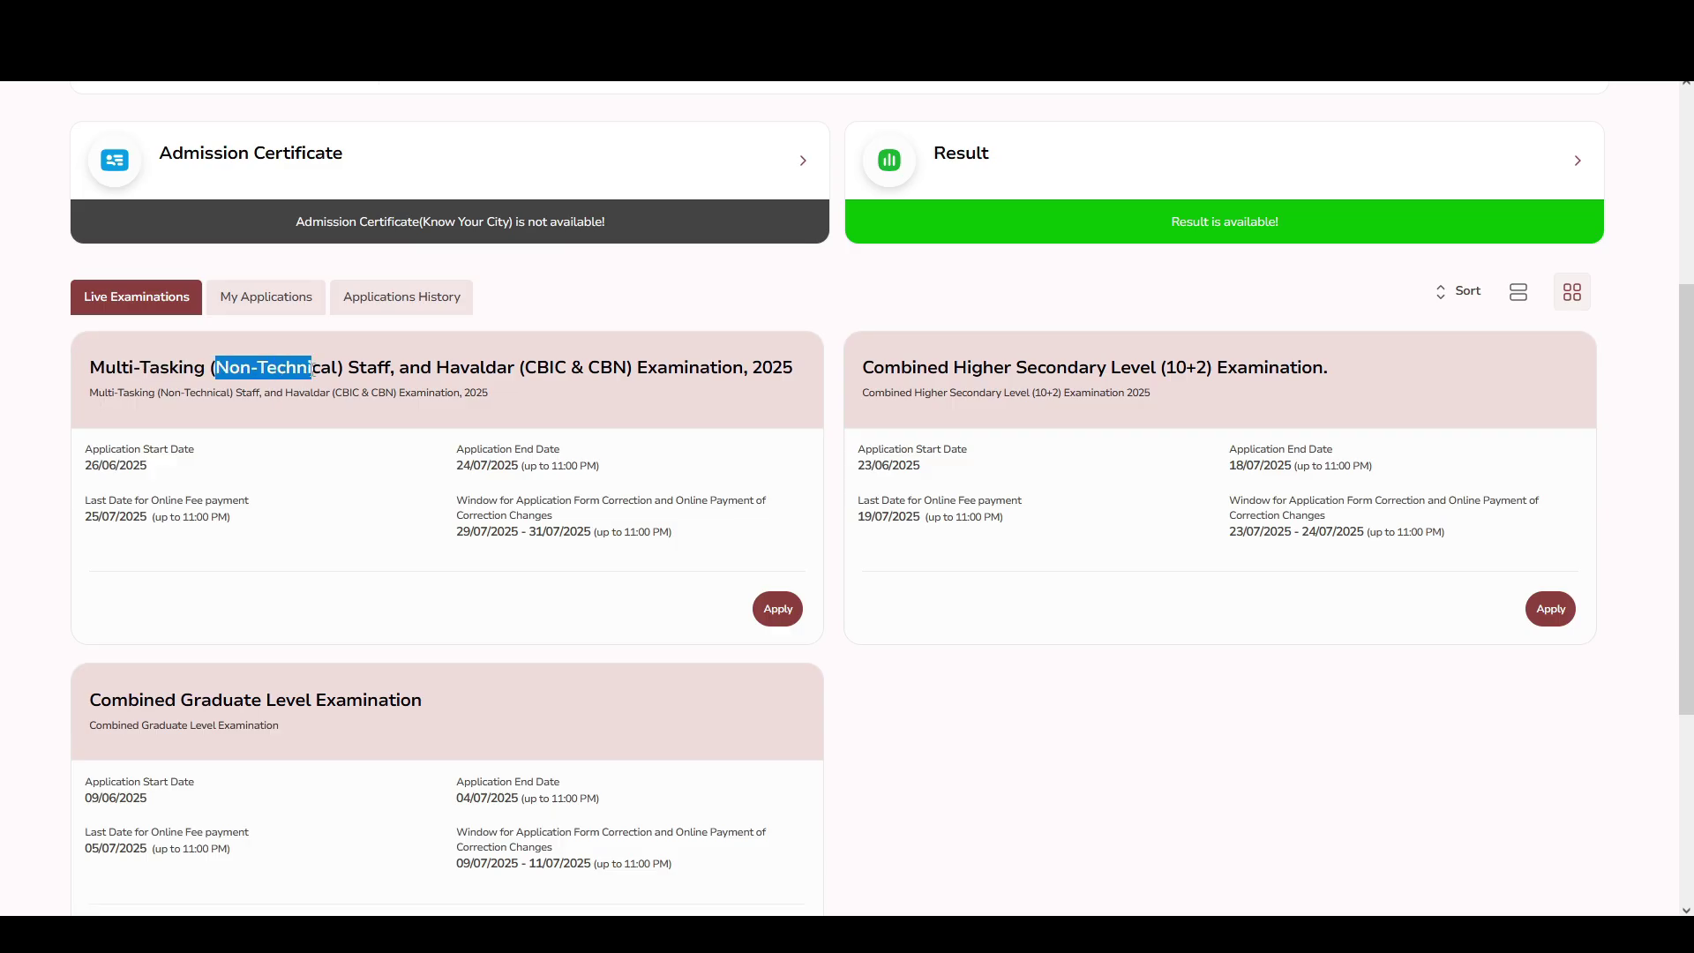
pyautogui.click(380, 378)
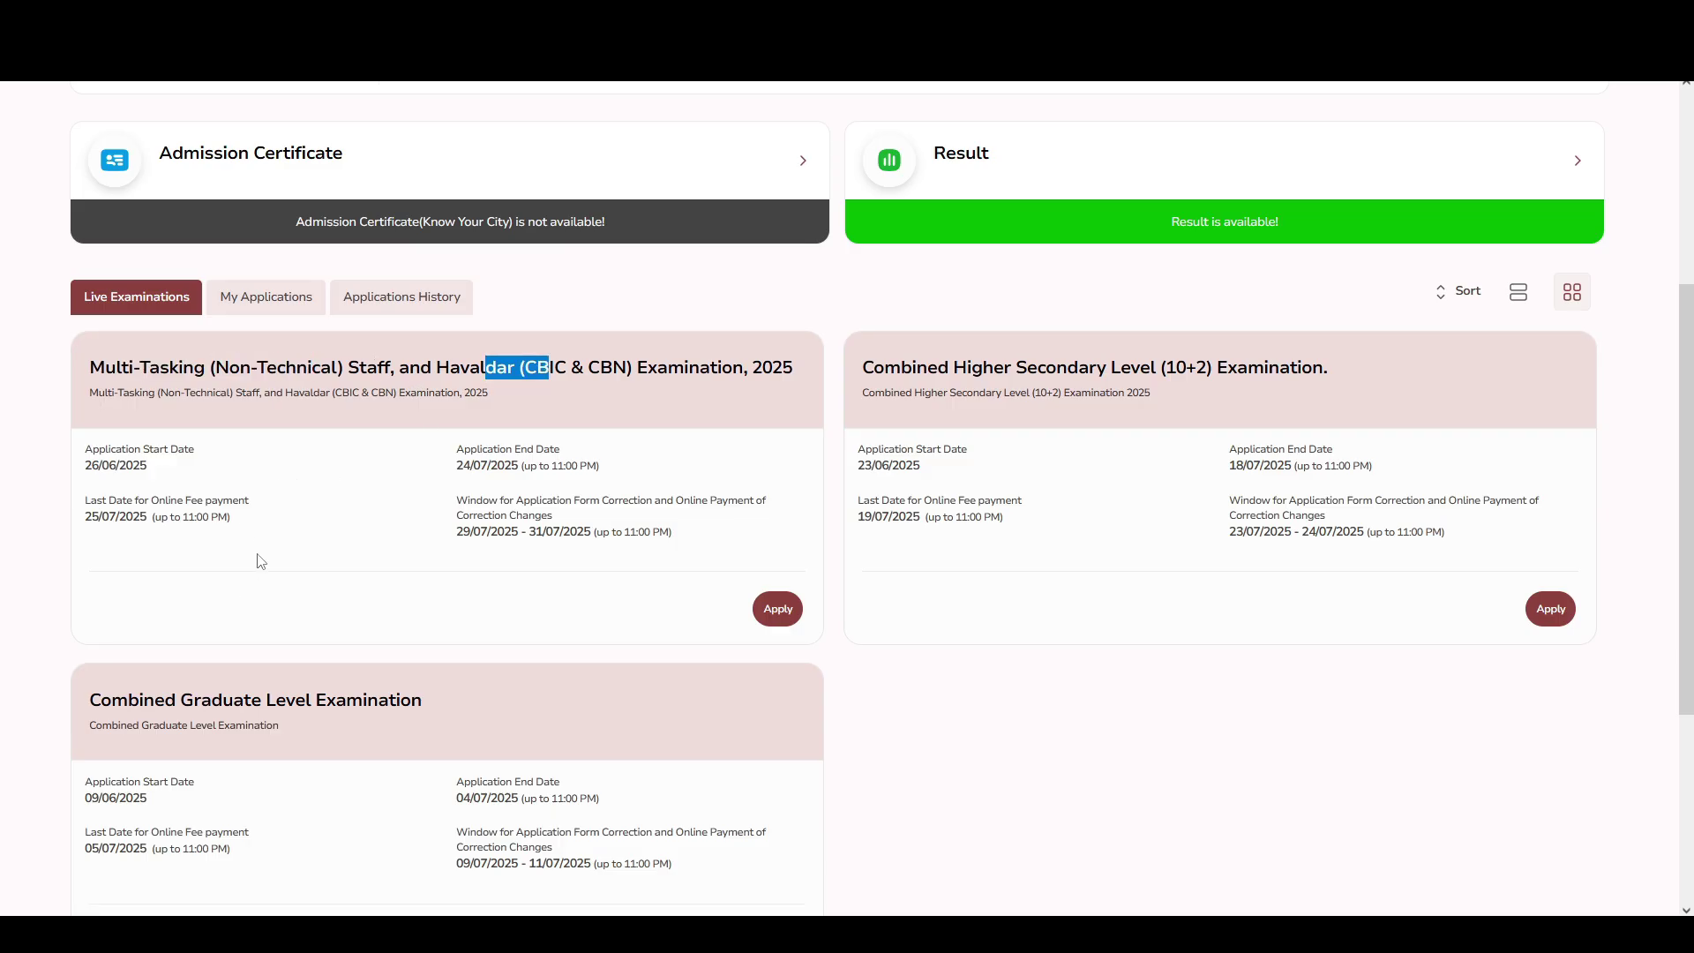
pyautogui.moveTo(261, 561); pyautogui.dragTo(351, 593)
pyautogui.click(548, 637)
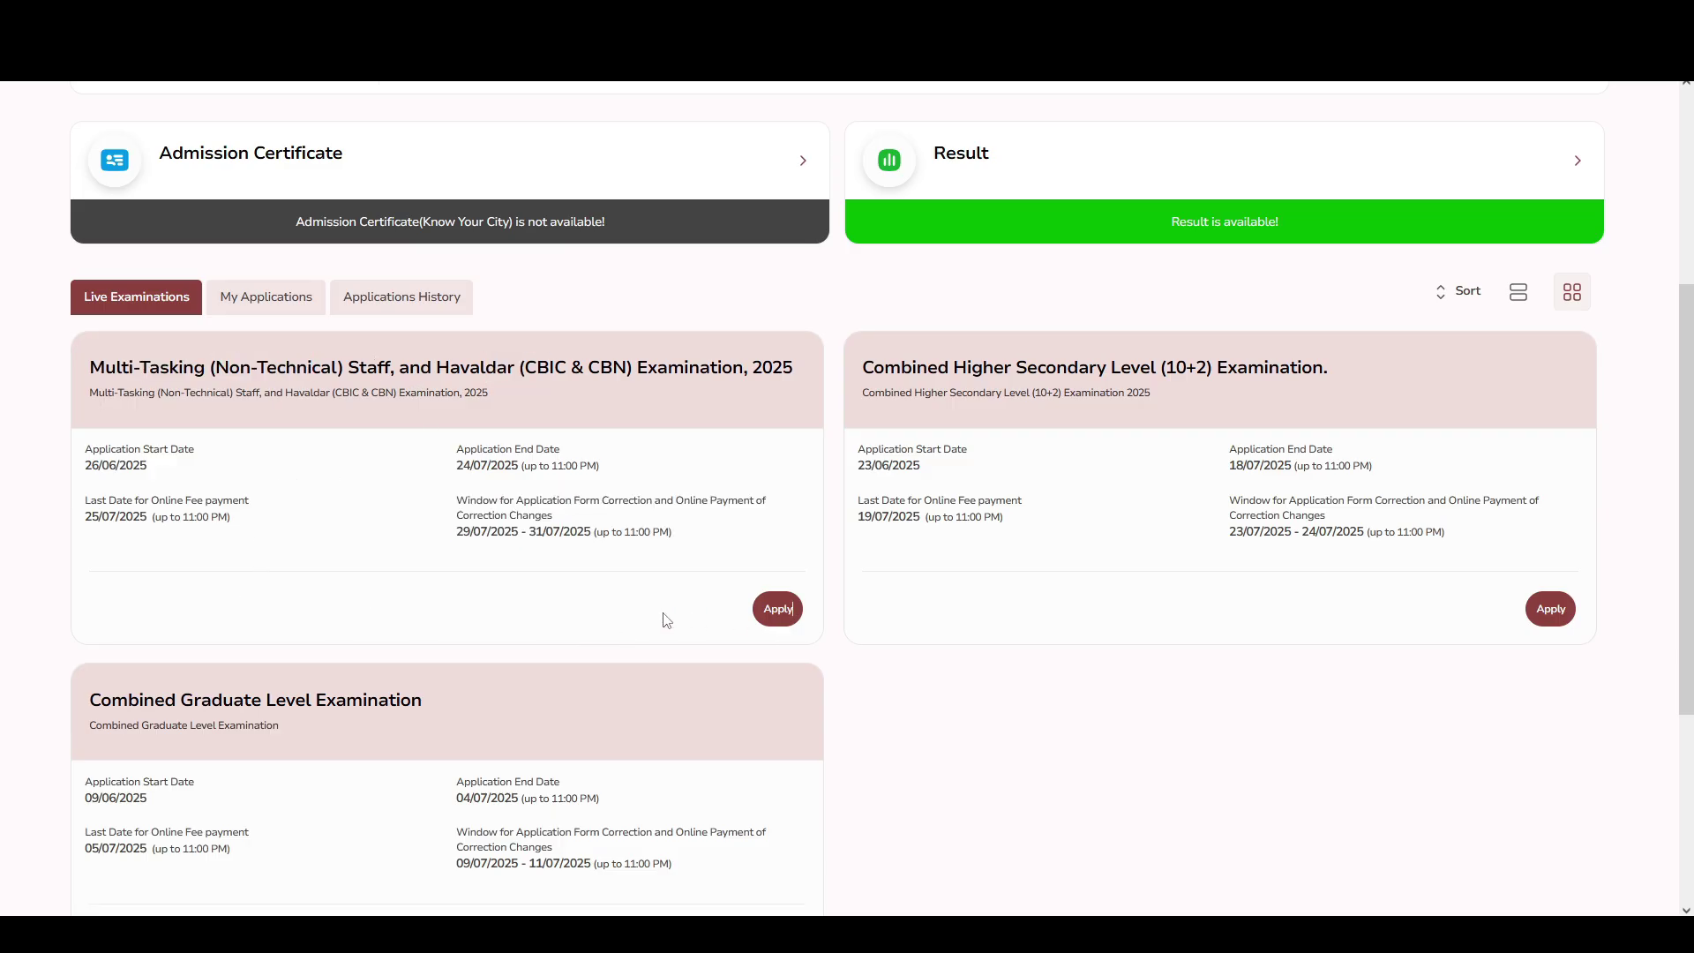
pyautogui.click(776, 610)
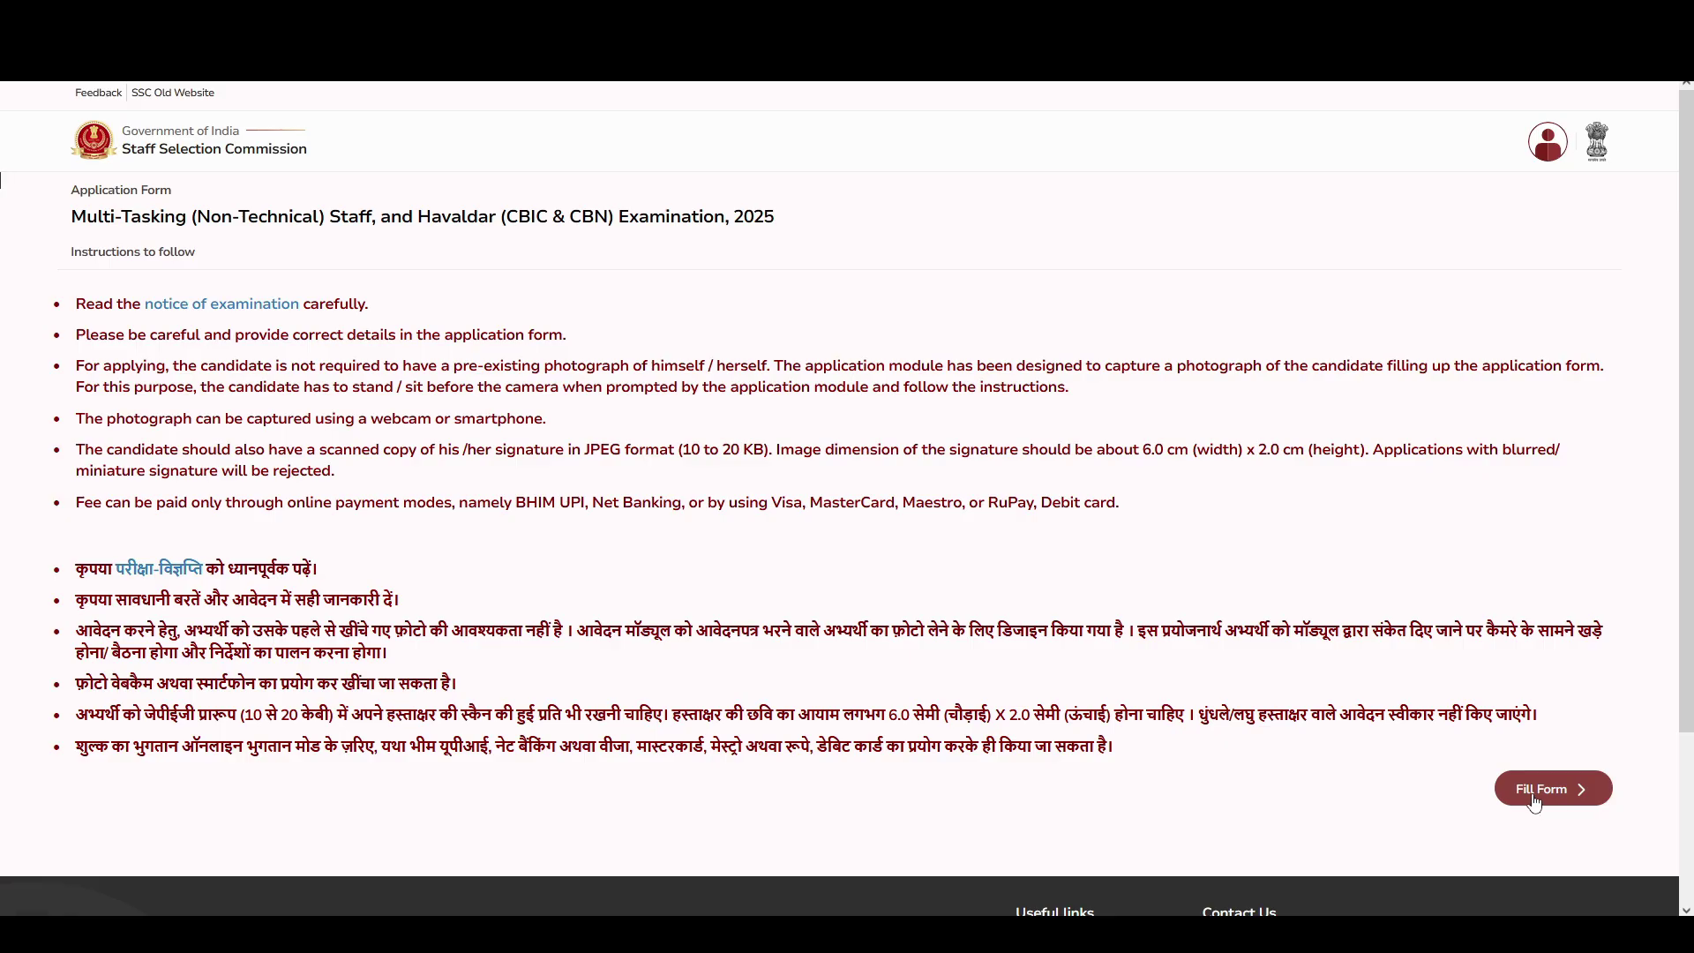
# - Proceed from the instructions to the application form and save the prefilled personal details
pyautogui.click(1535, 802)
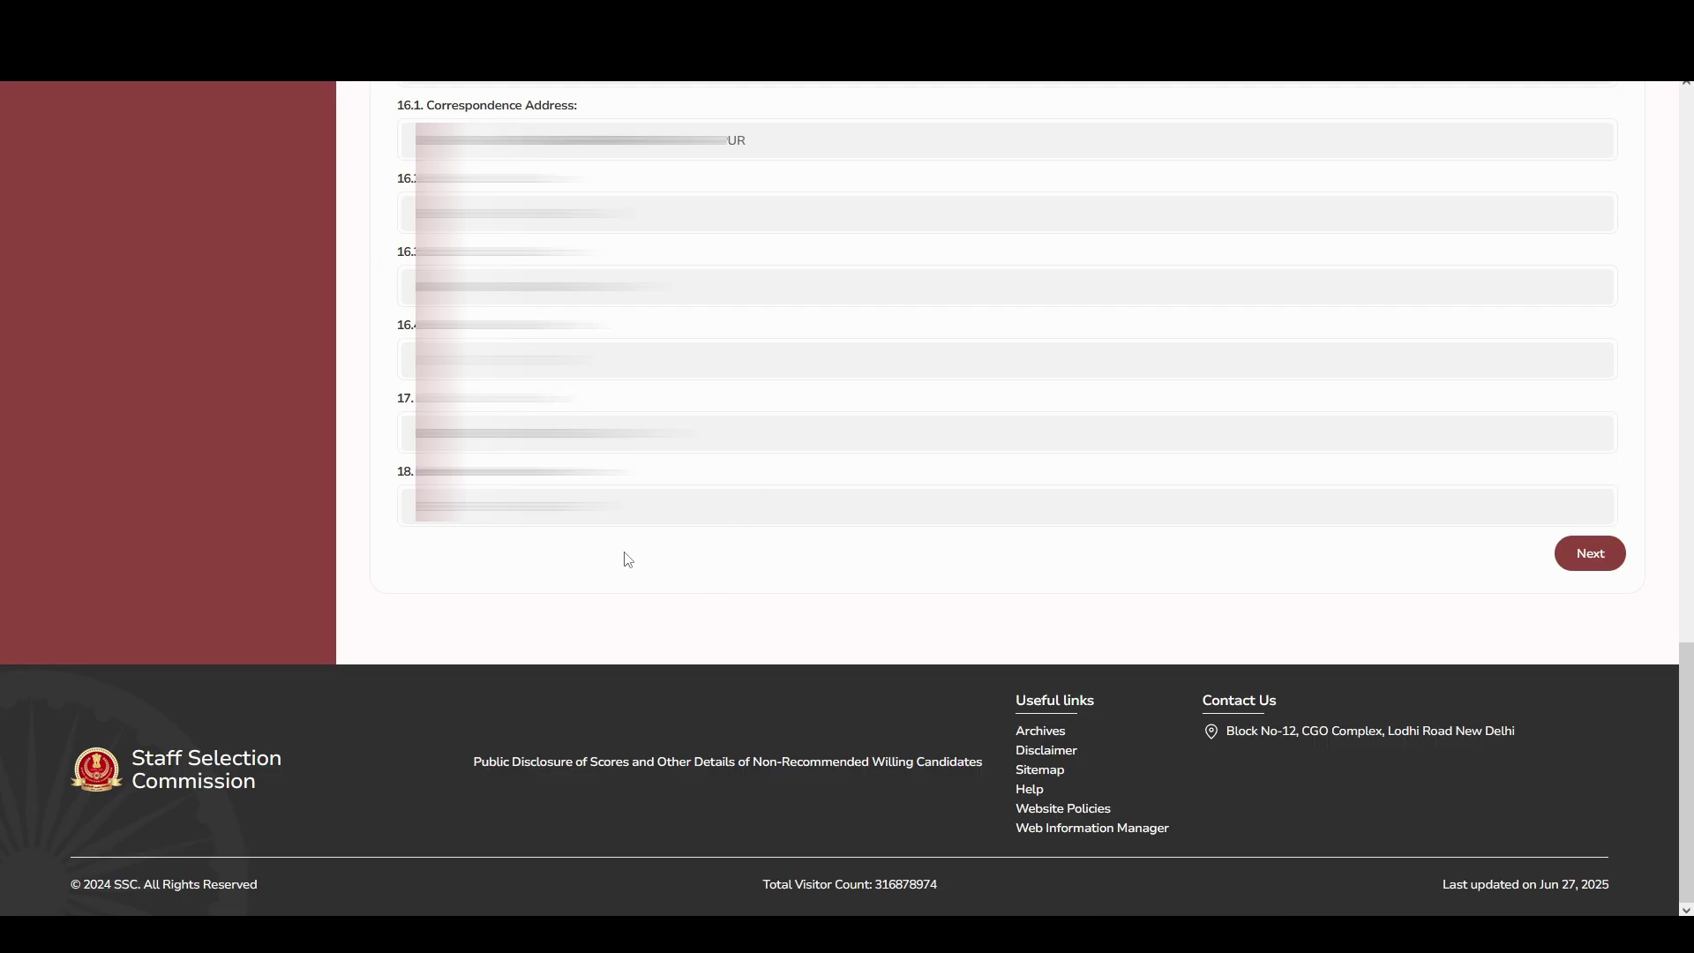
pyautogui.click(1589, 553)
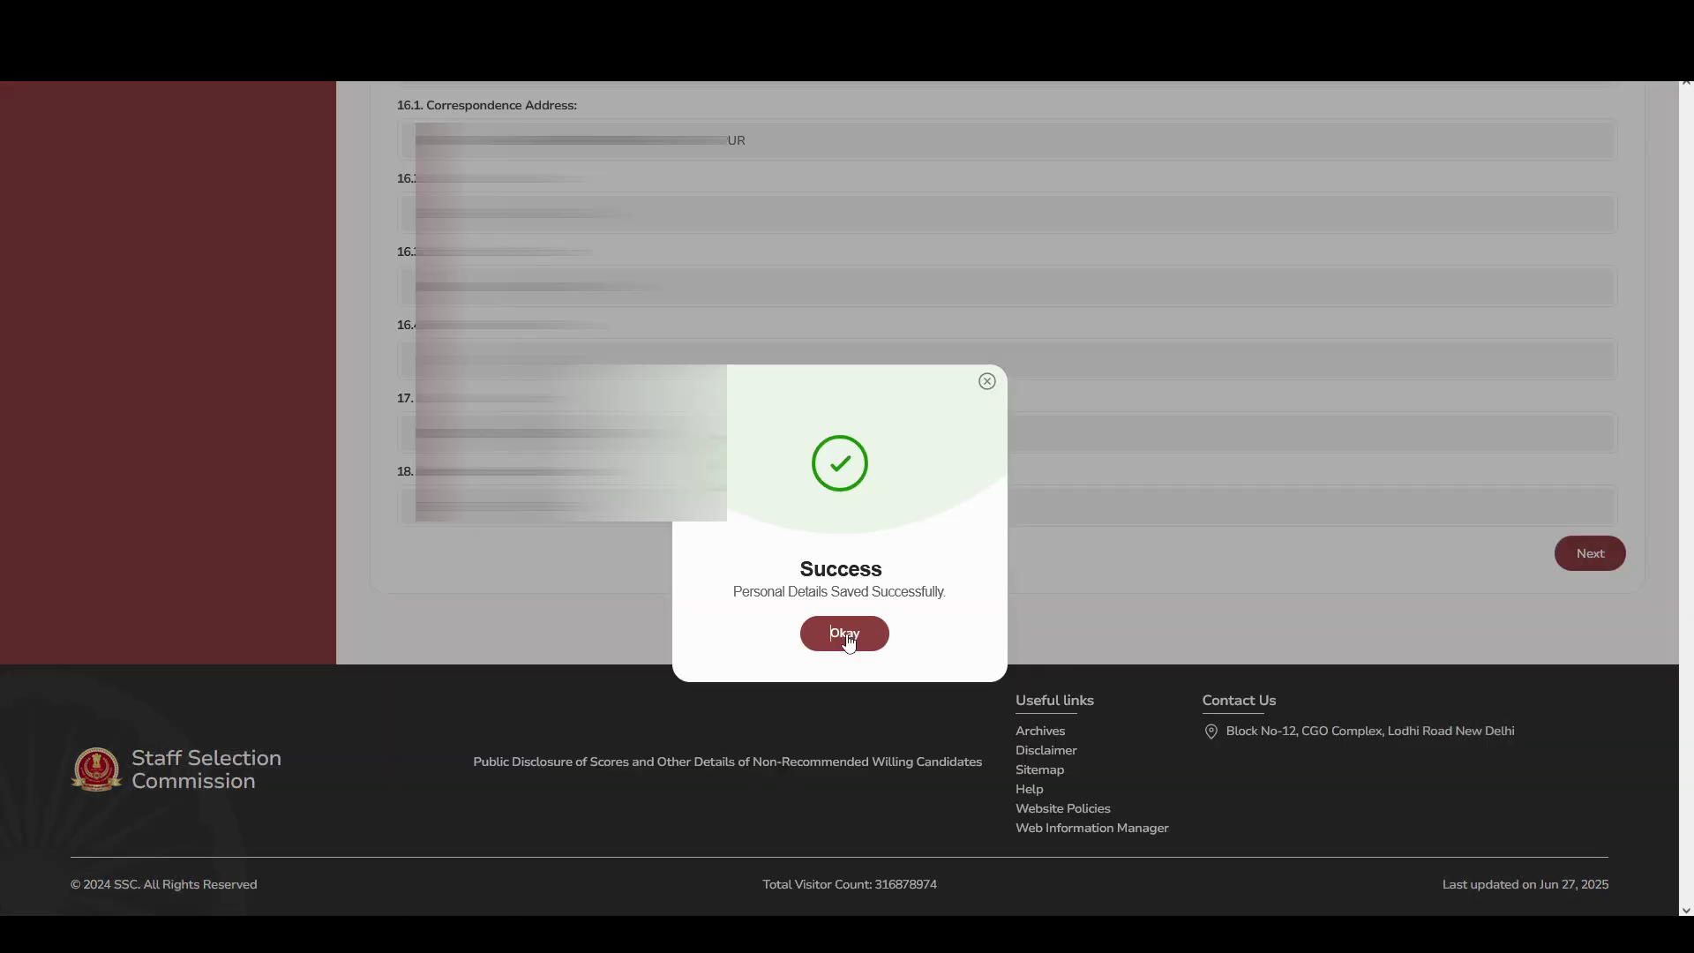
pyautogui.click(848, 635)
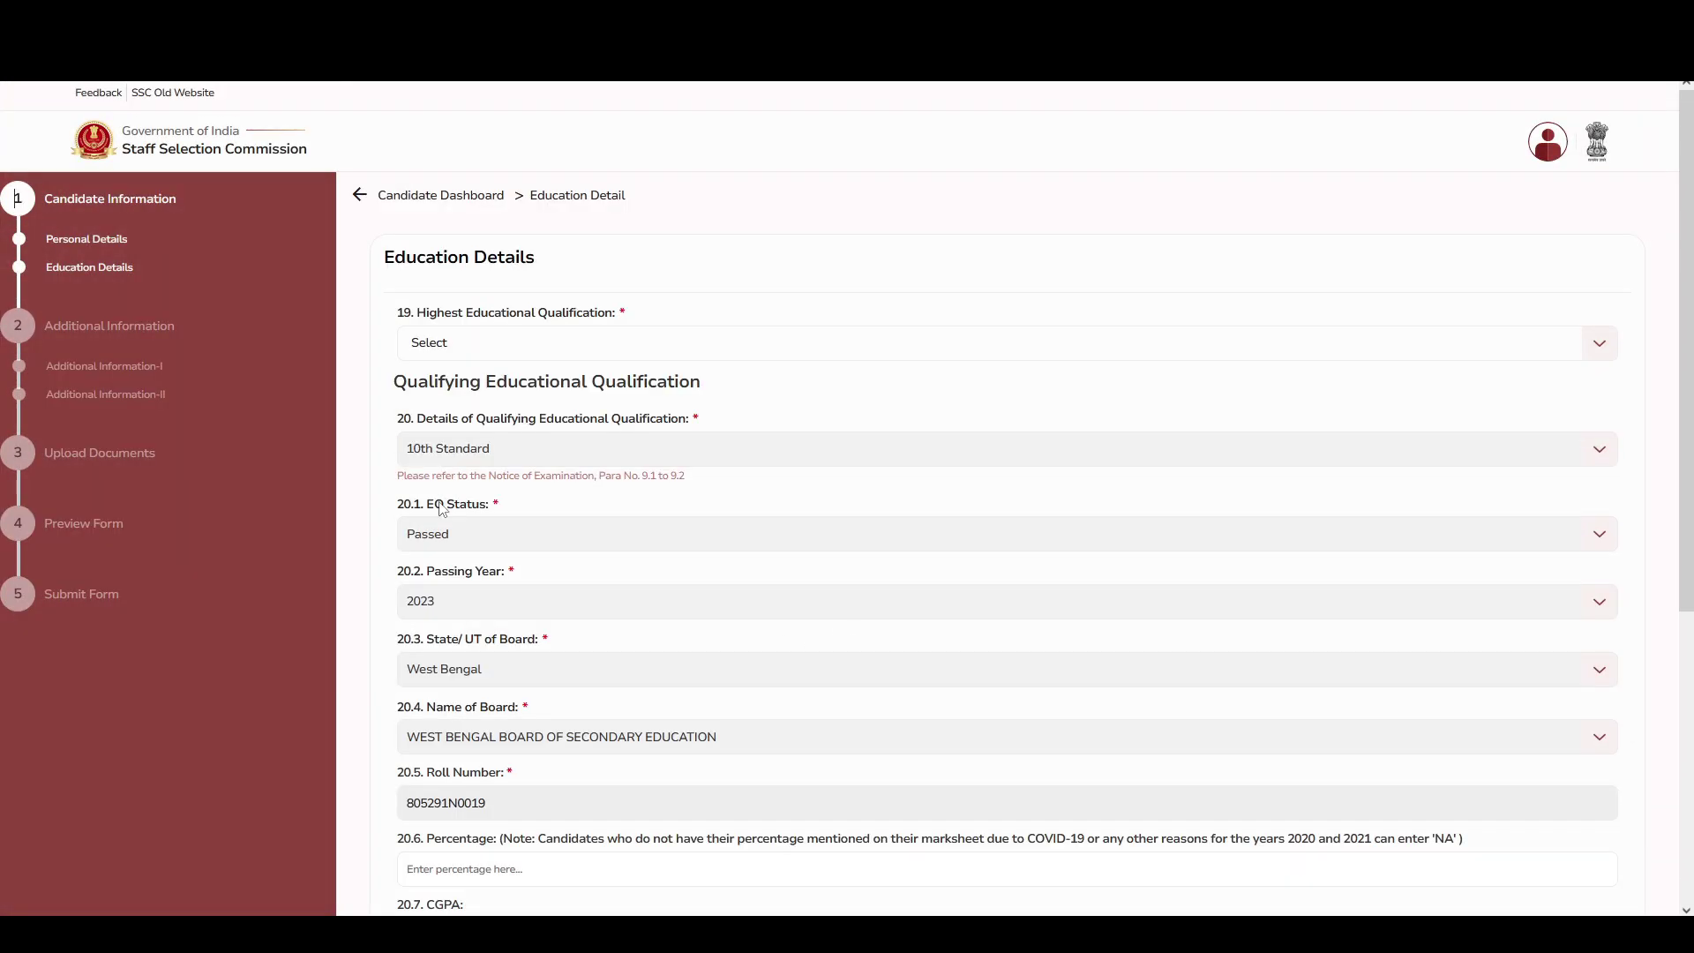
# - Set the Highest Educational Qualification to Graduation, leave Percentage and CGPA empty, and save the education details
pyautogui.click(444, 339)
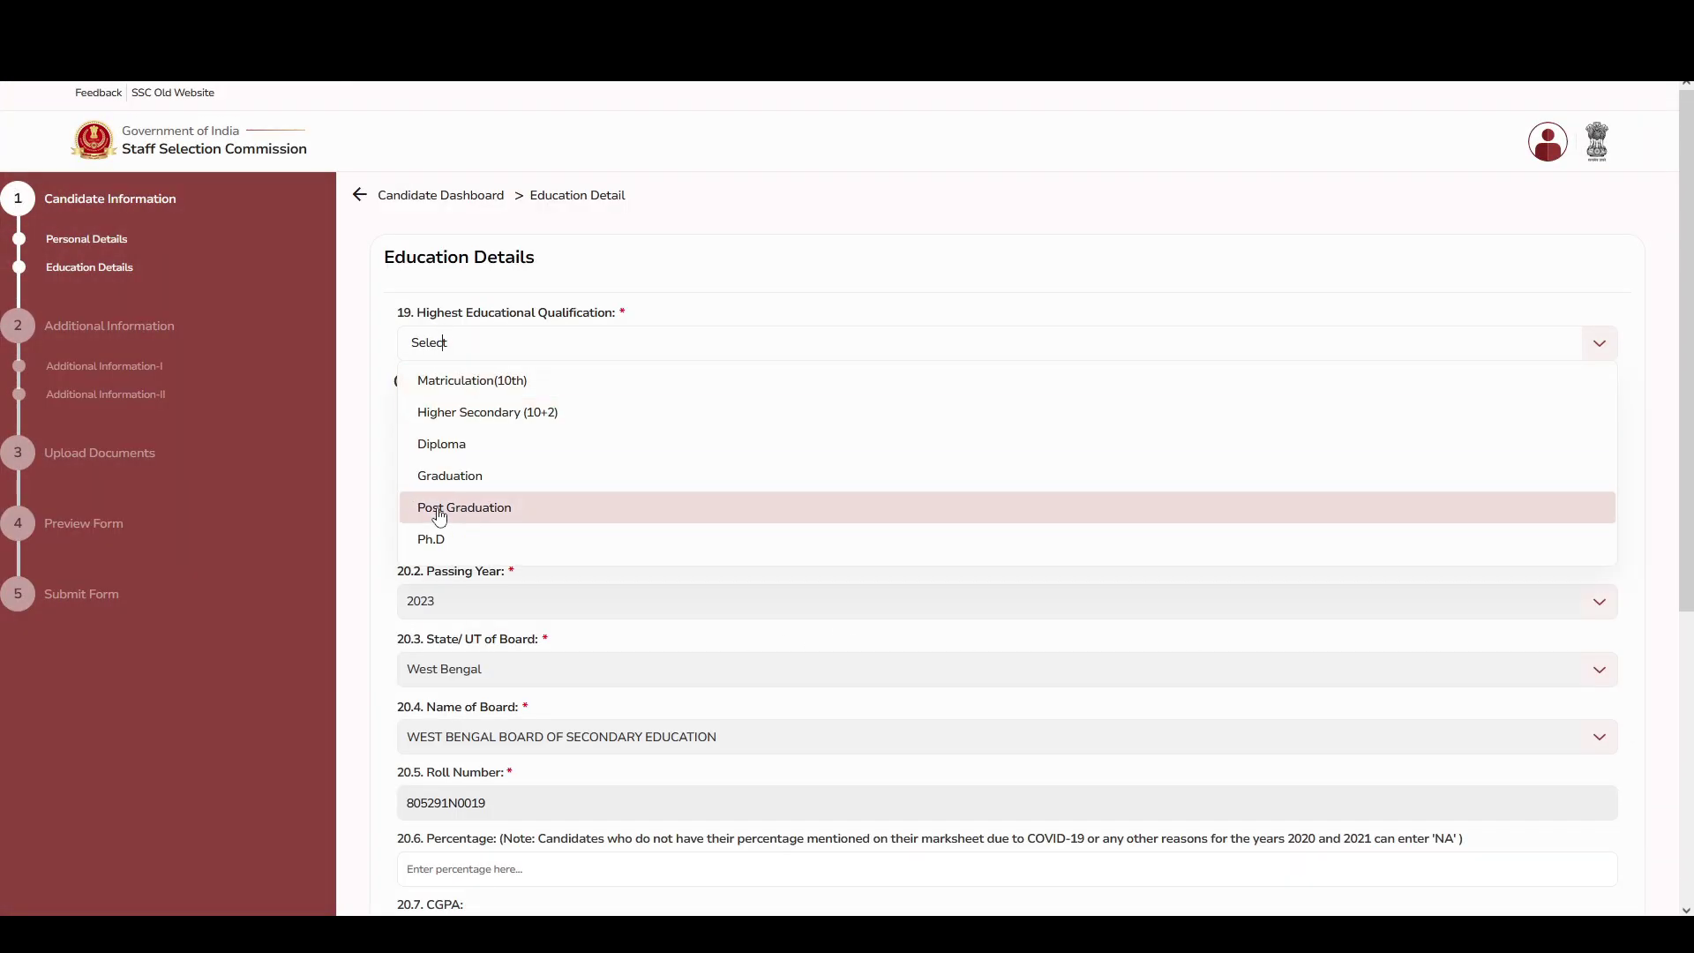
pyautogui.click(457, 479)
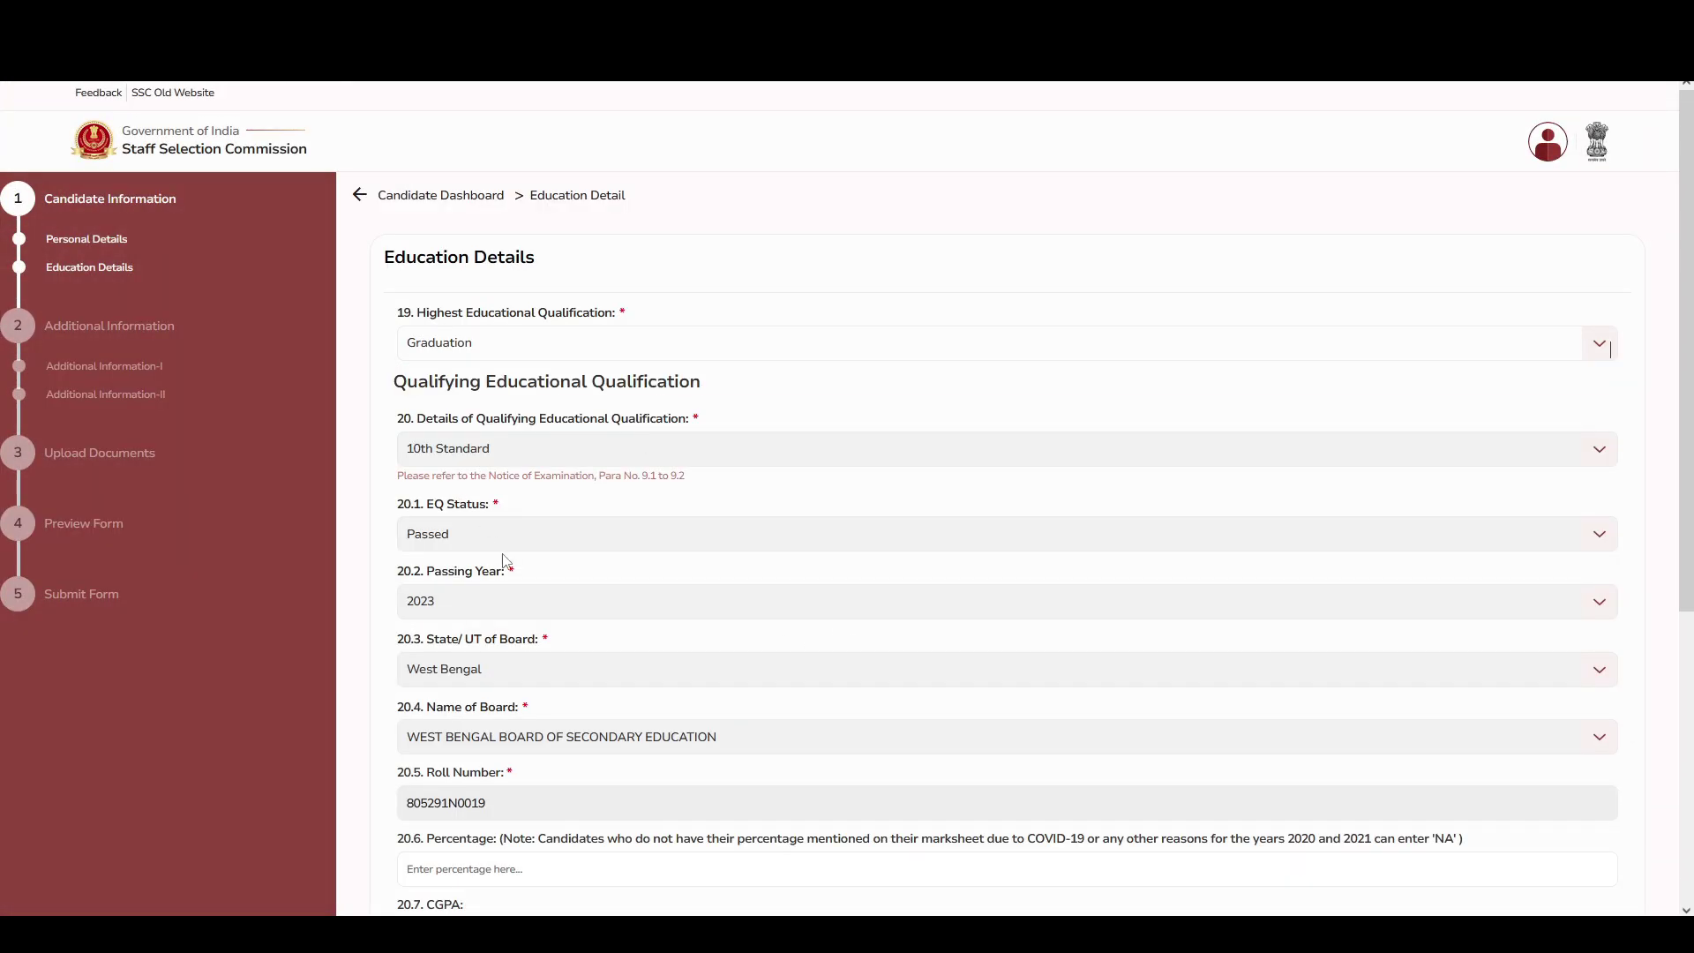
pyautogui.scroll(-1, 446, 441)
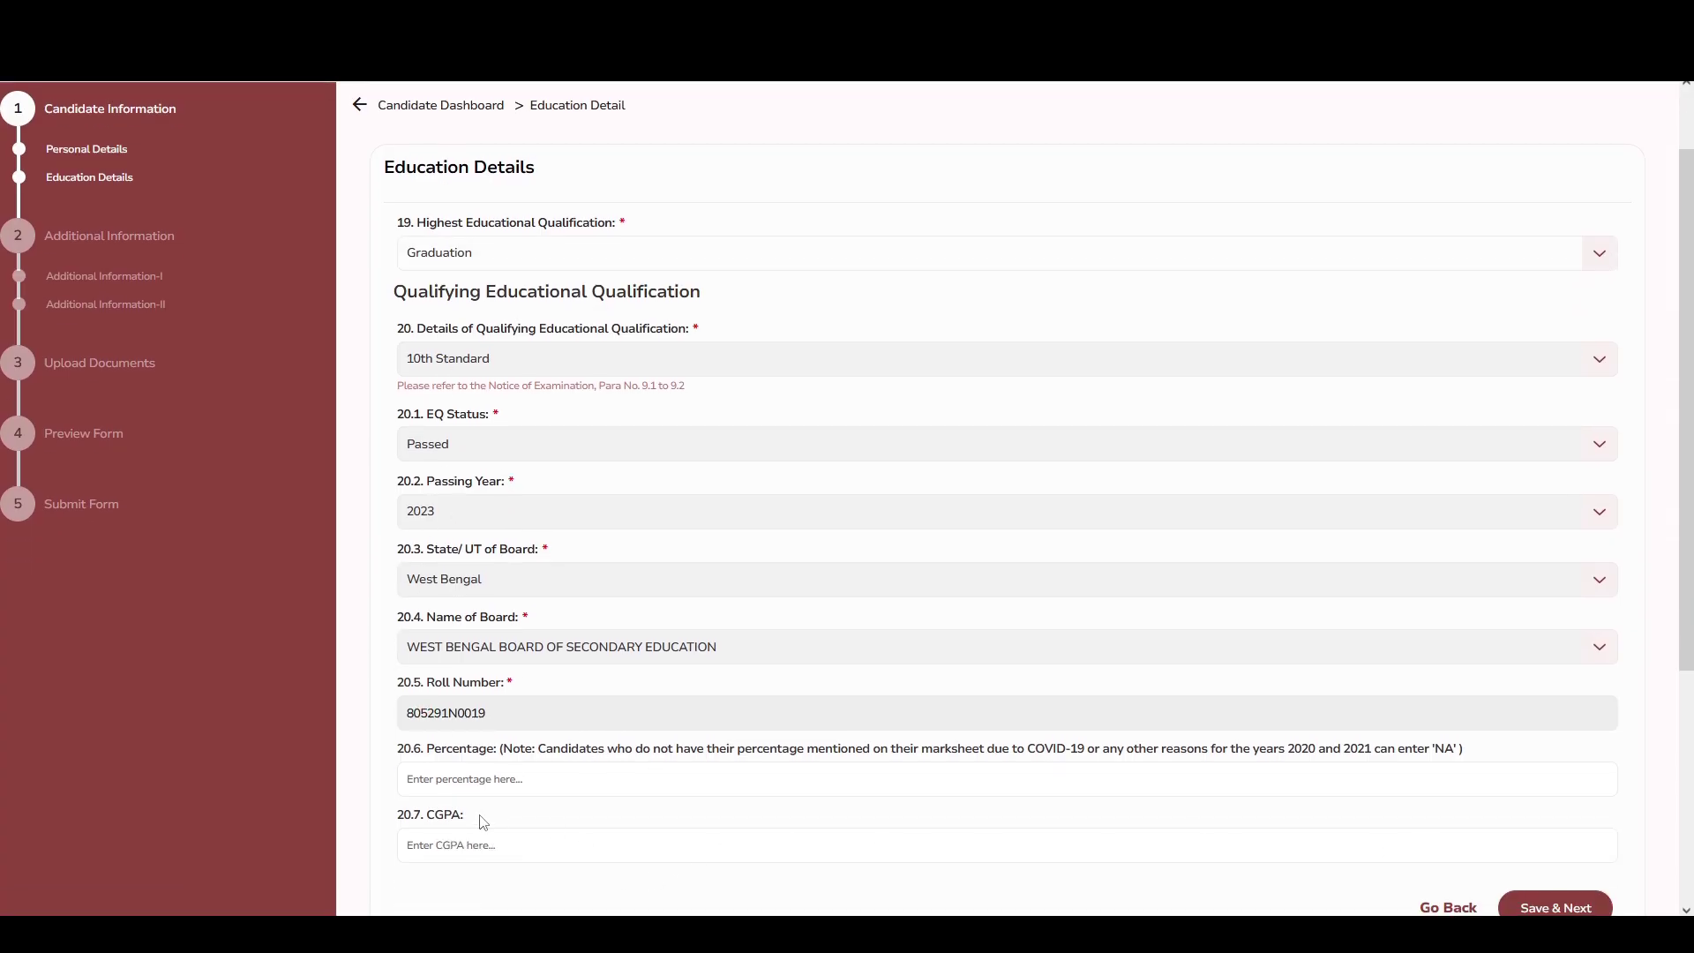
pyautogui.scroll(-2, 469, 781)
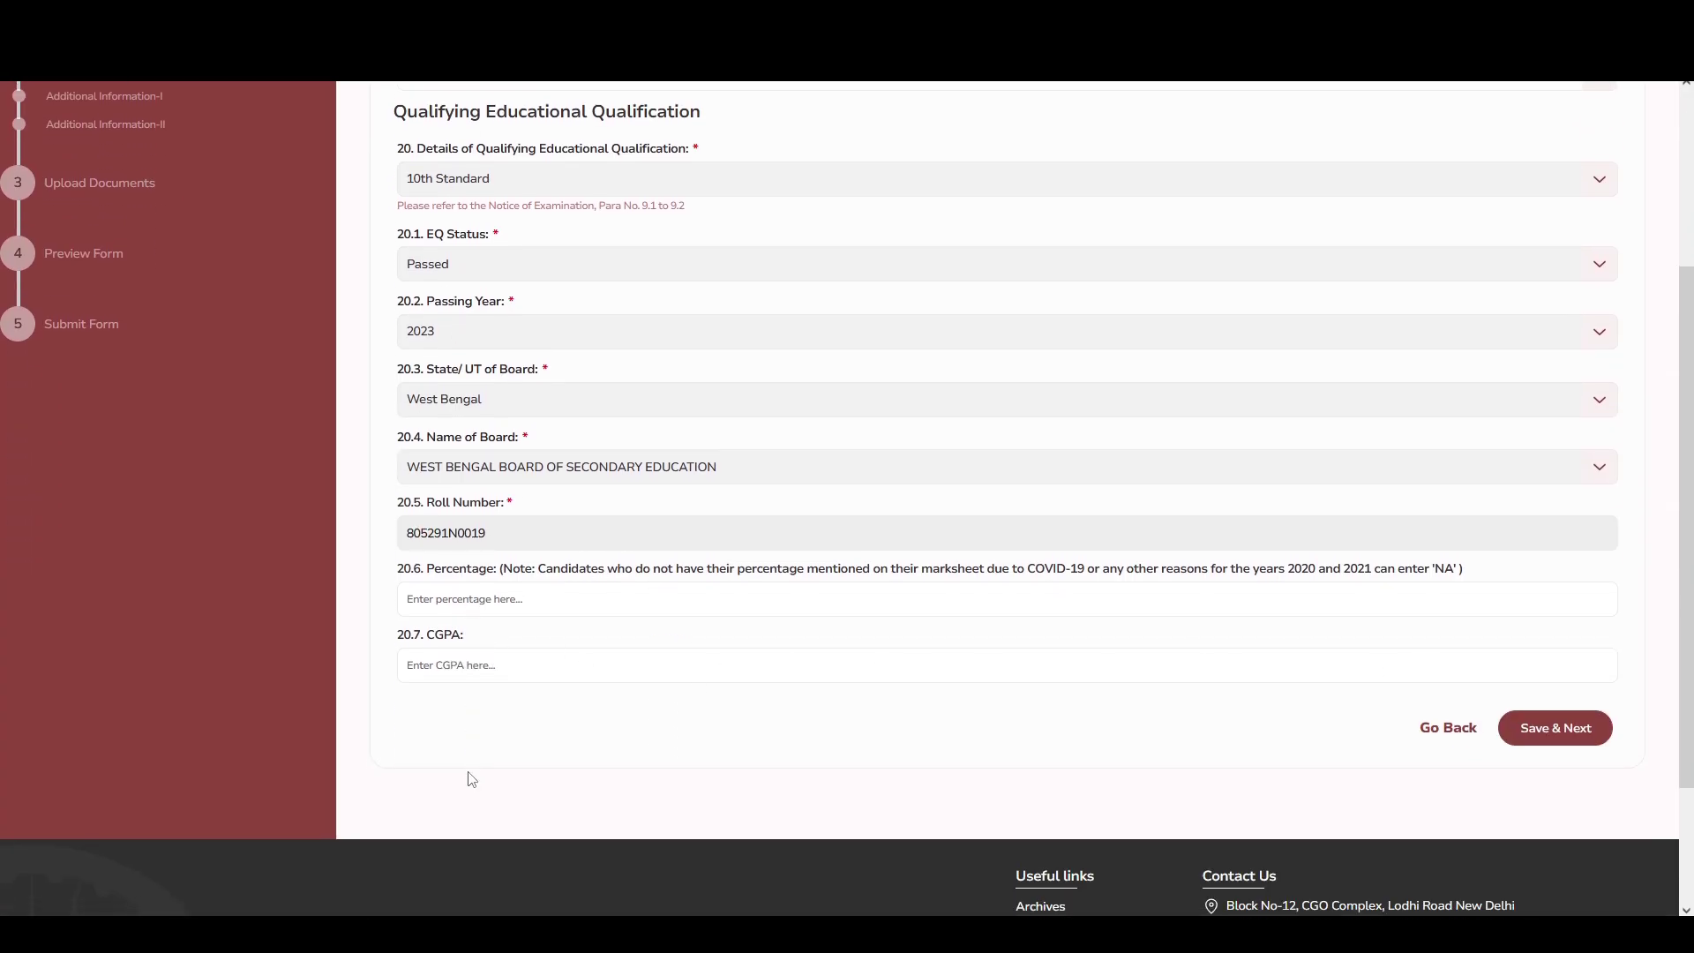
pyautogui.click(425, 596)
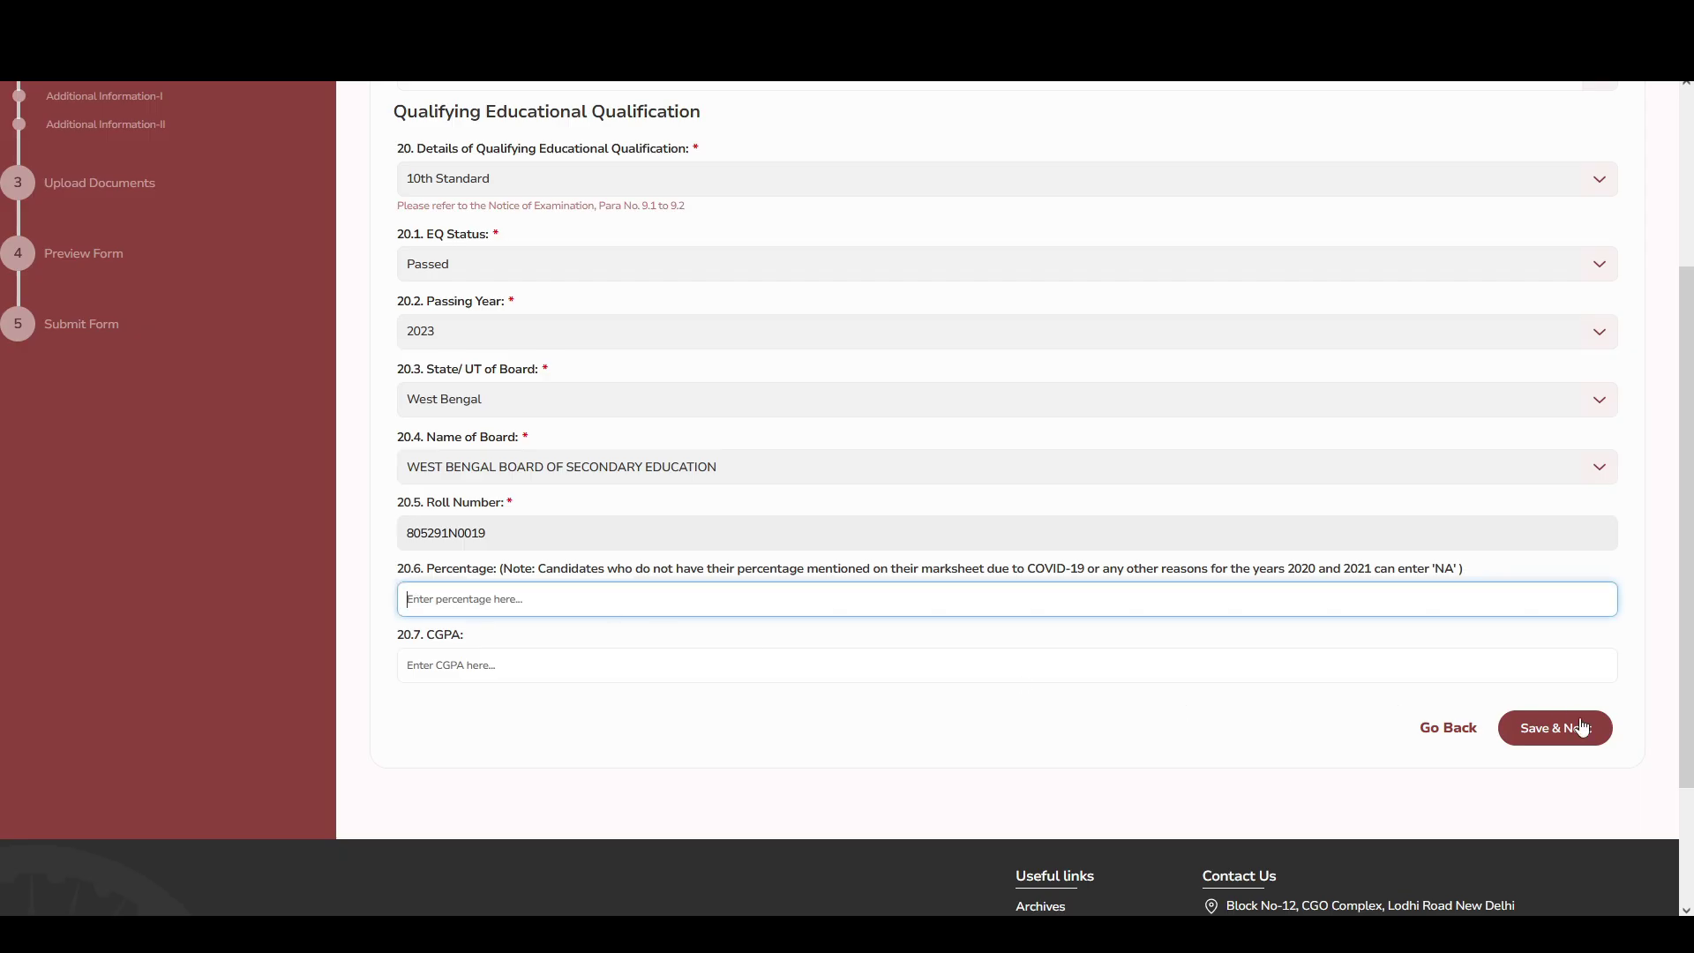
pyautogui.click(1580, 748)
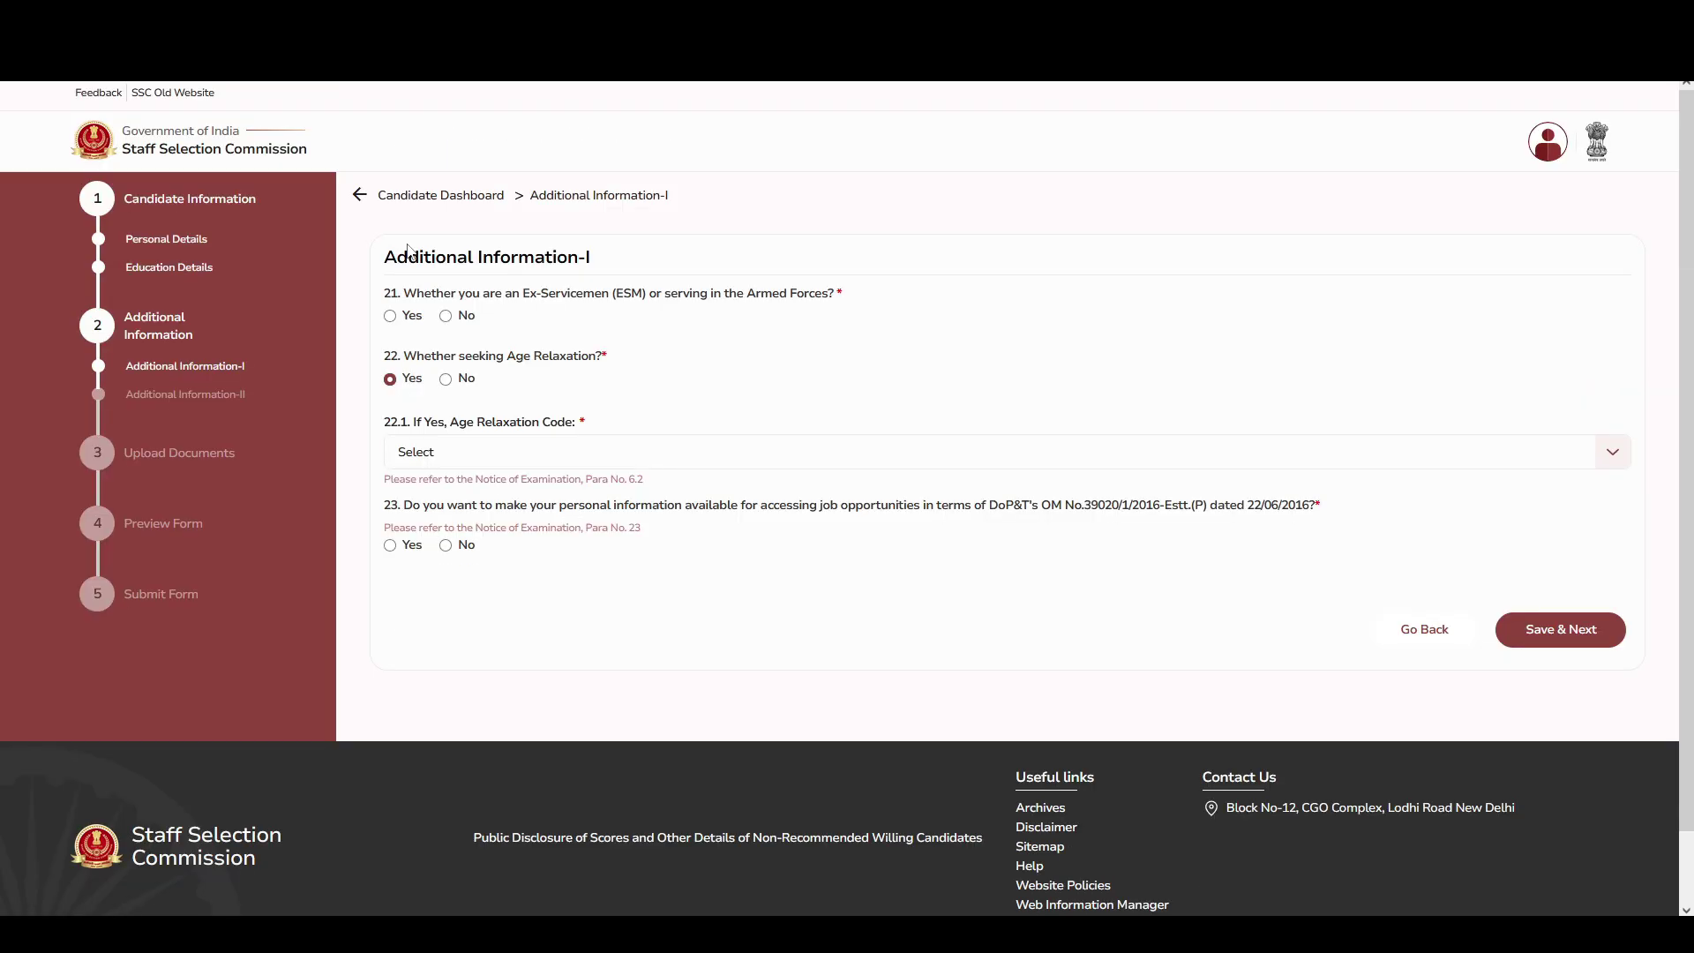
# - Answer No to the Ex-Servicemen question and set the Age Relaxation Code to 01 - SC/ST
pyautogui.moveTo(409, 259); pyautogui.dragTo(654, 300)
pyautogui.click(498, 306)
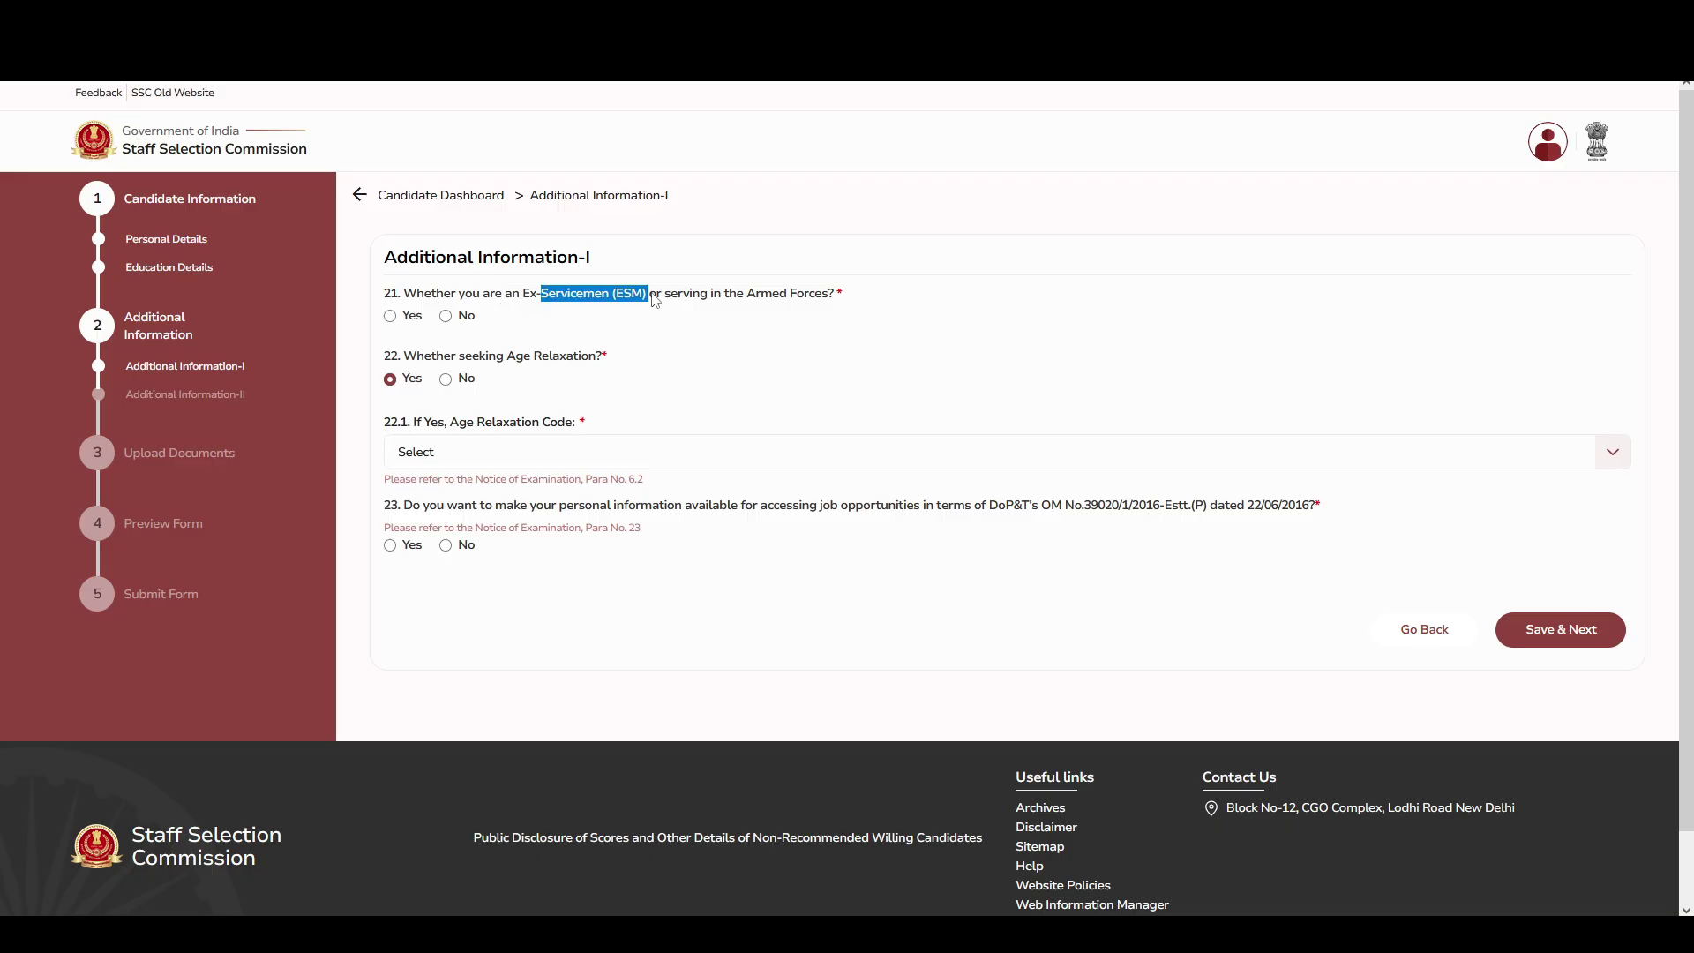
pyautogui.doubleClick(390, 316)
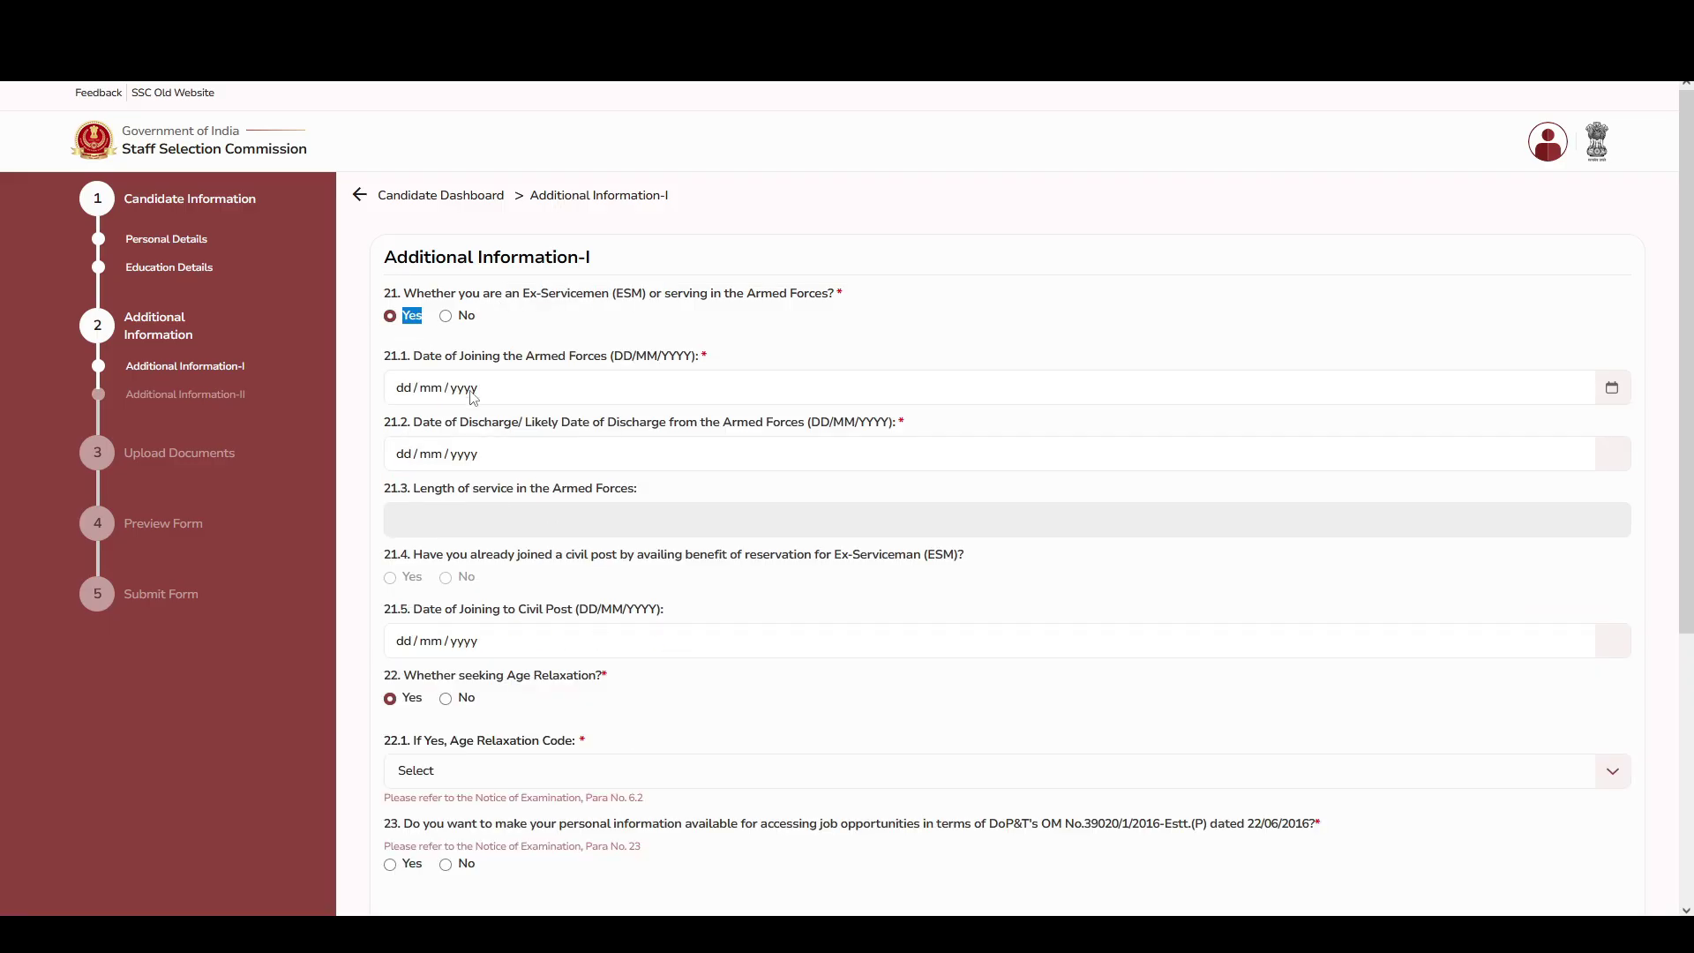
pyautogui.click(446, 317)
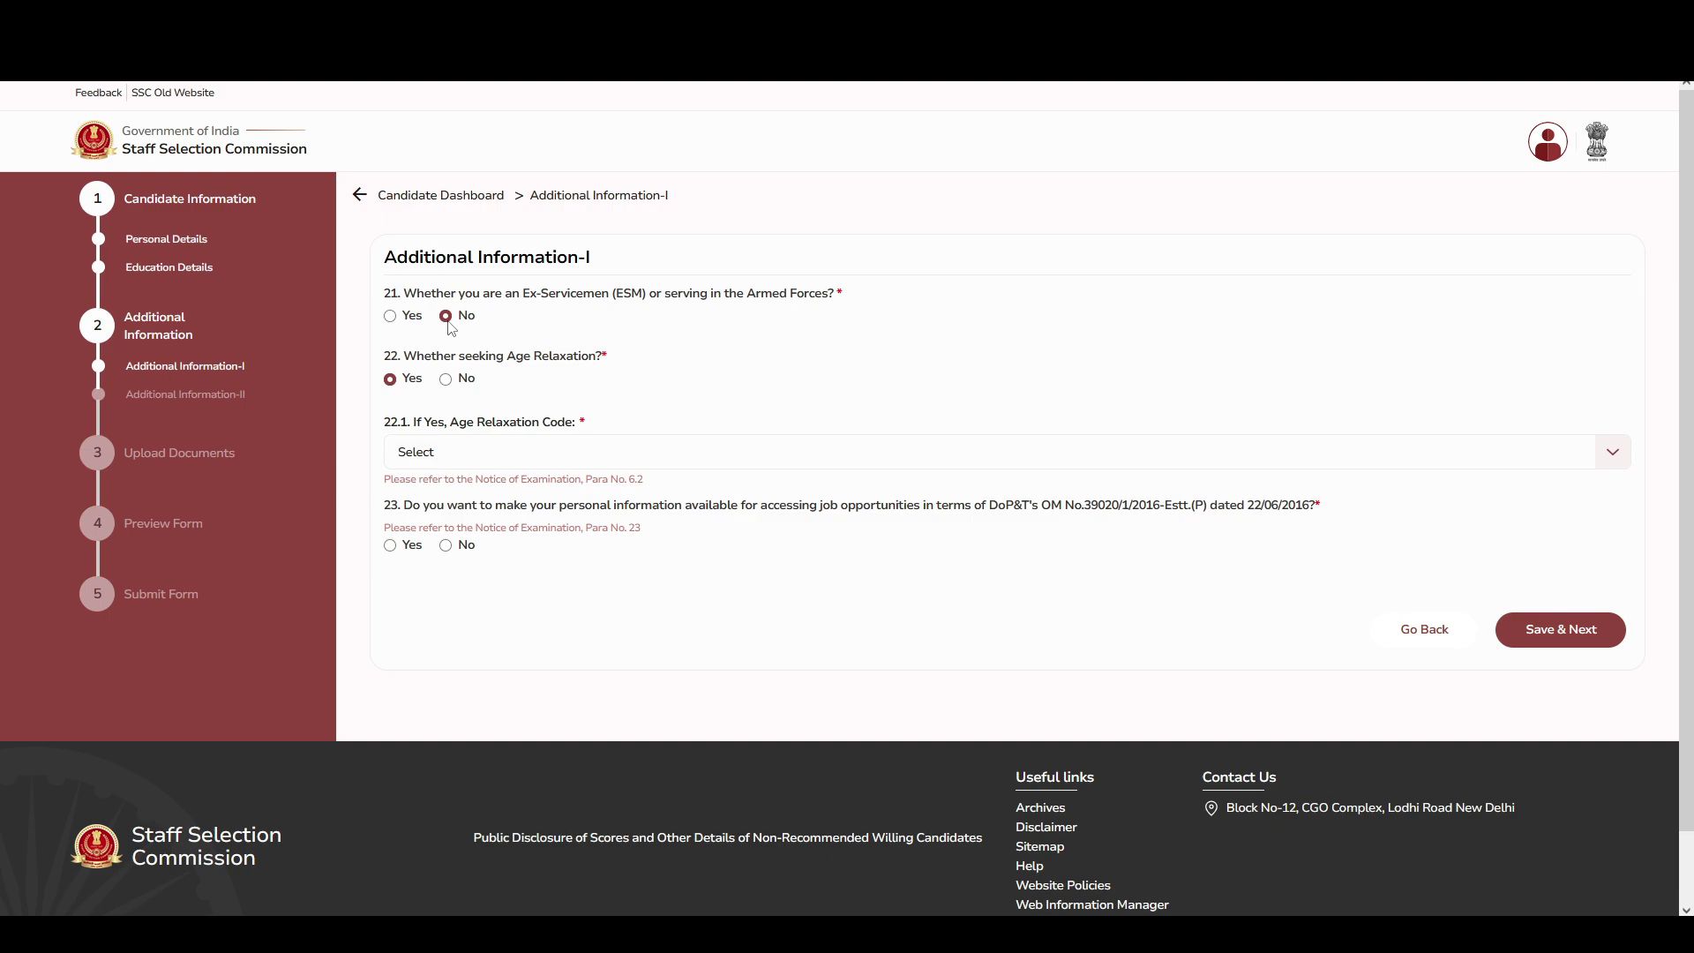
pyautogui.click(419, 454)
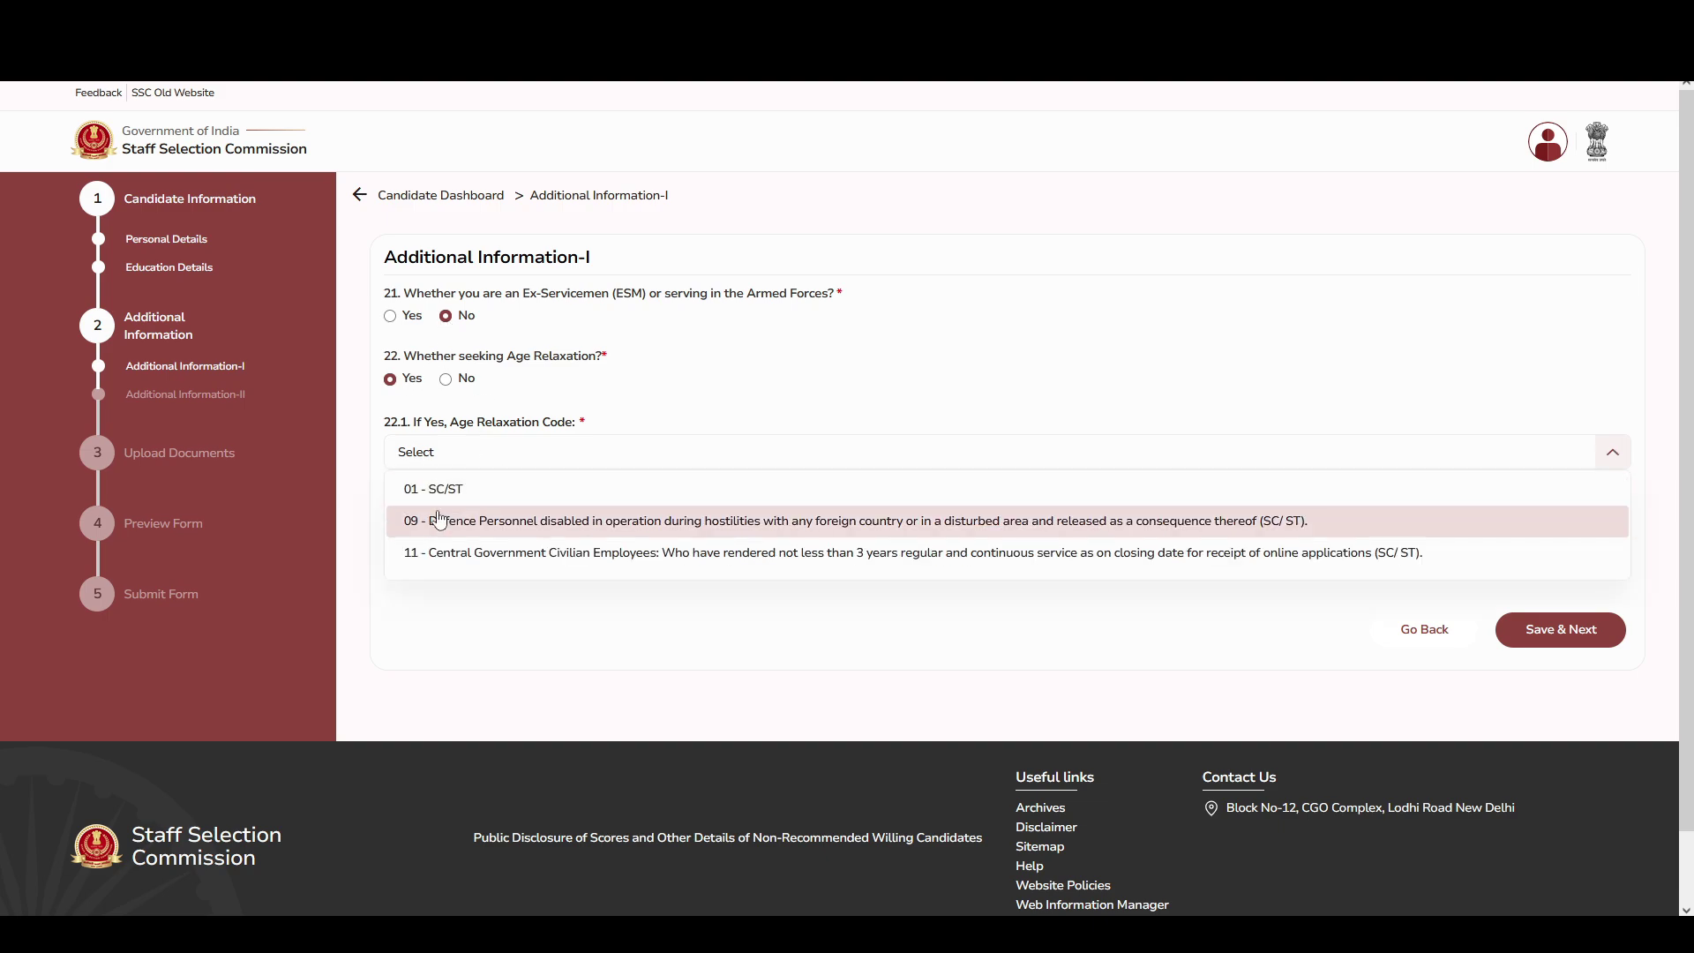
pyautogui.click(433, 485)
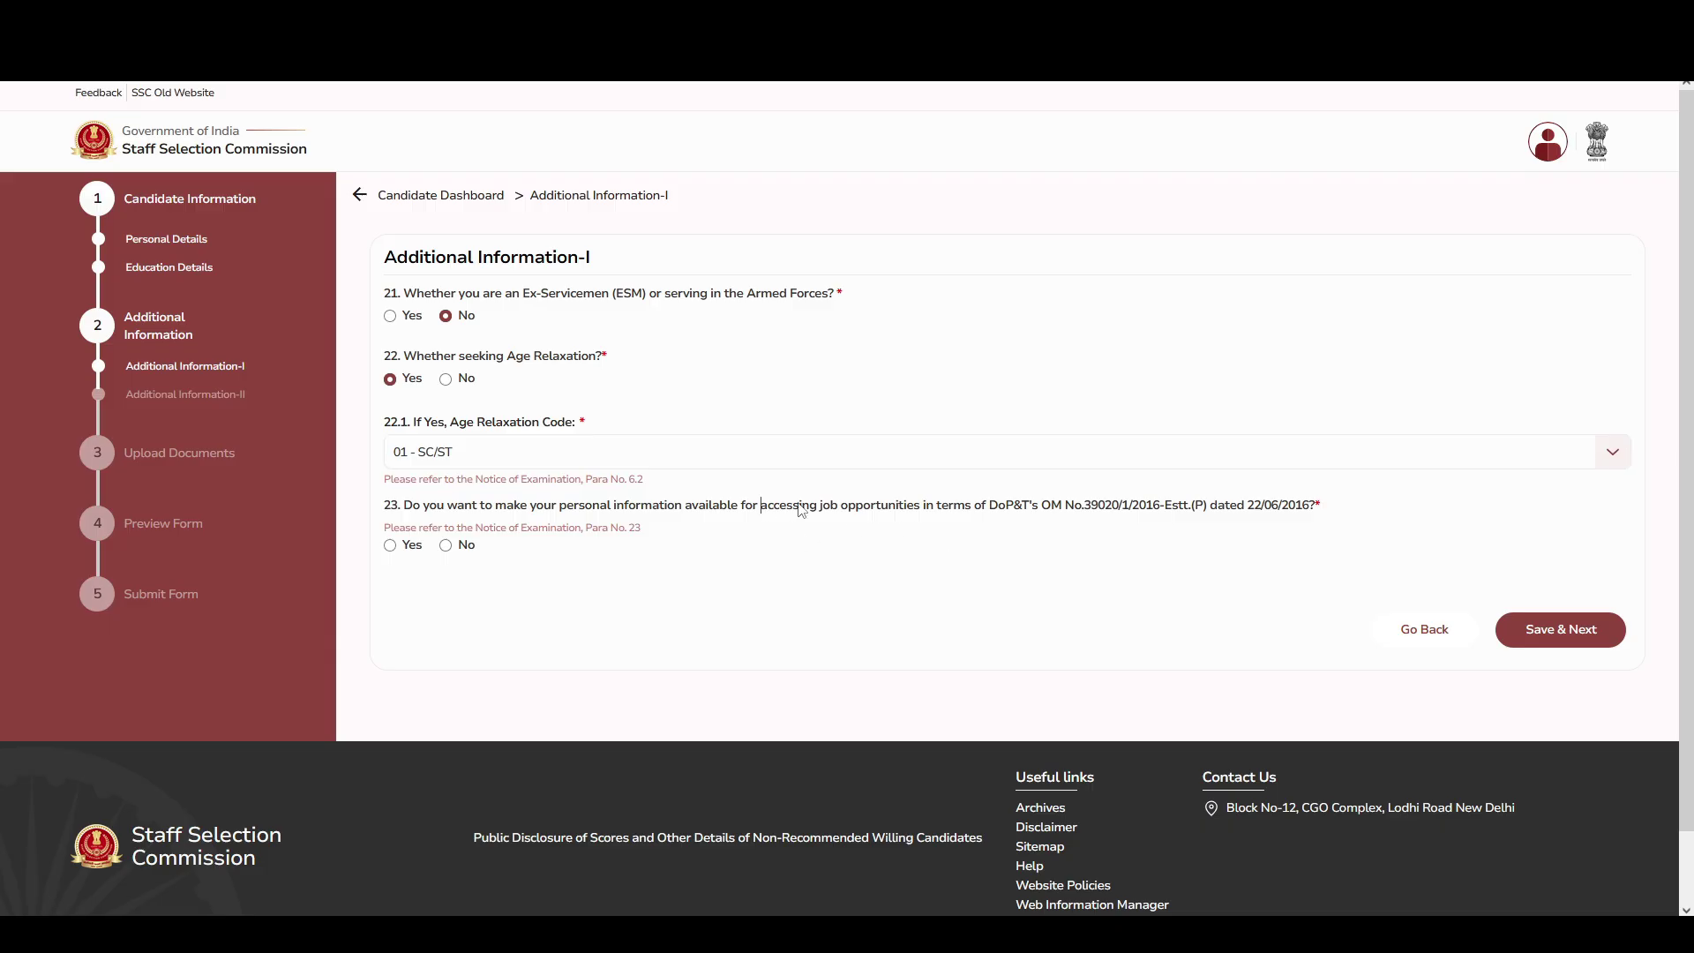
# - Answer No to making personal information available for job opportunities and save the Additional Information-I section
pyautogui.moveTo(760, 507); pyautogui.dragTo(861, 507)
pyautogui.click(641, 532)
pyautogui.click(390, 546)
pyautogui.click(447, 548)
pyautogui.click(1553, 640)
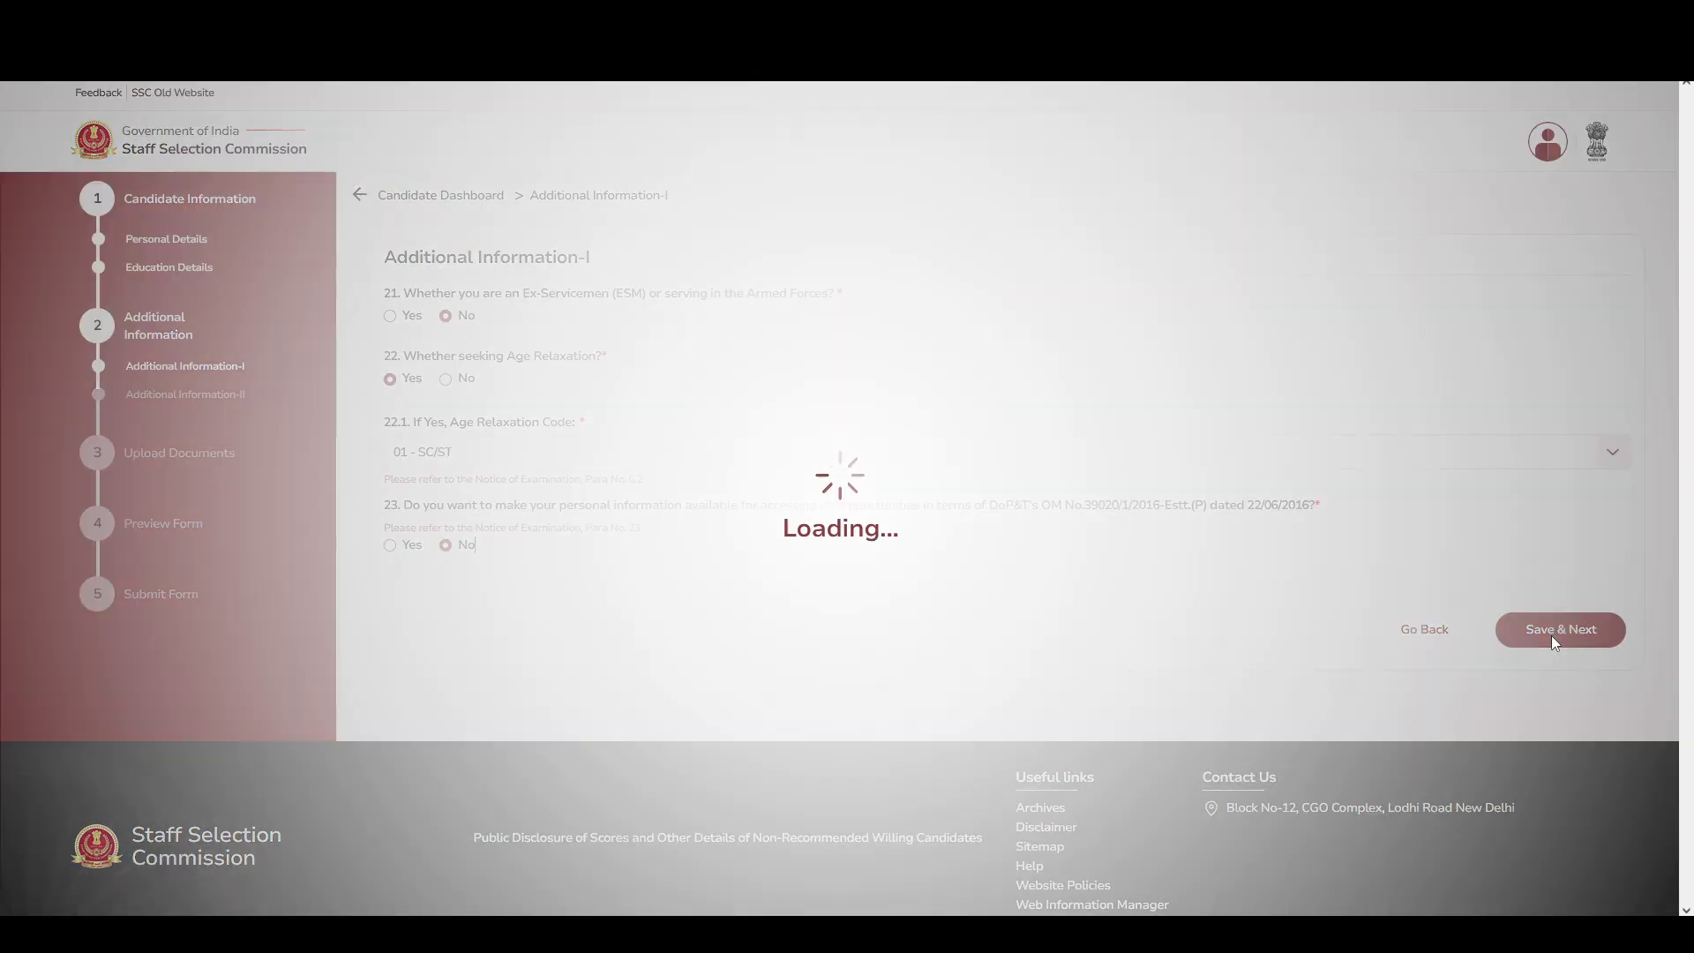
pyautogui.moveTo(836, 328); pyautogui.dragTo(872, 329)
pyautogui.click(839, 403)
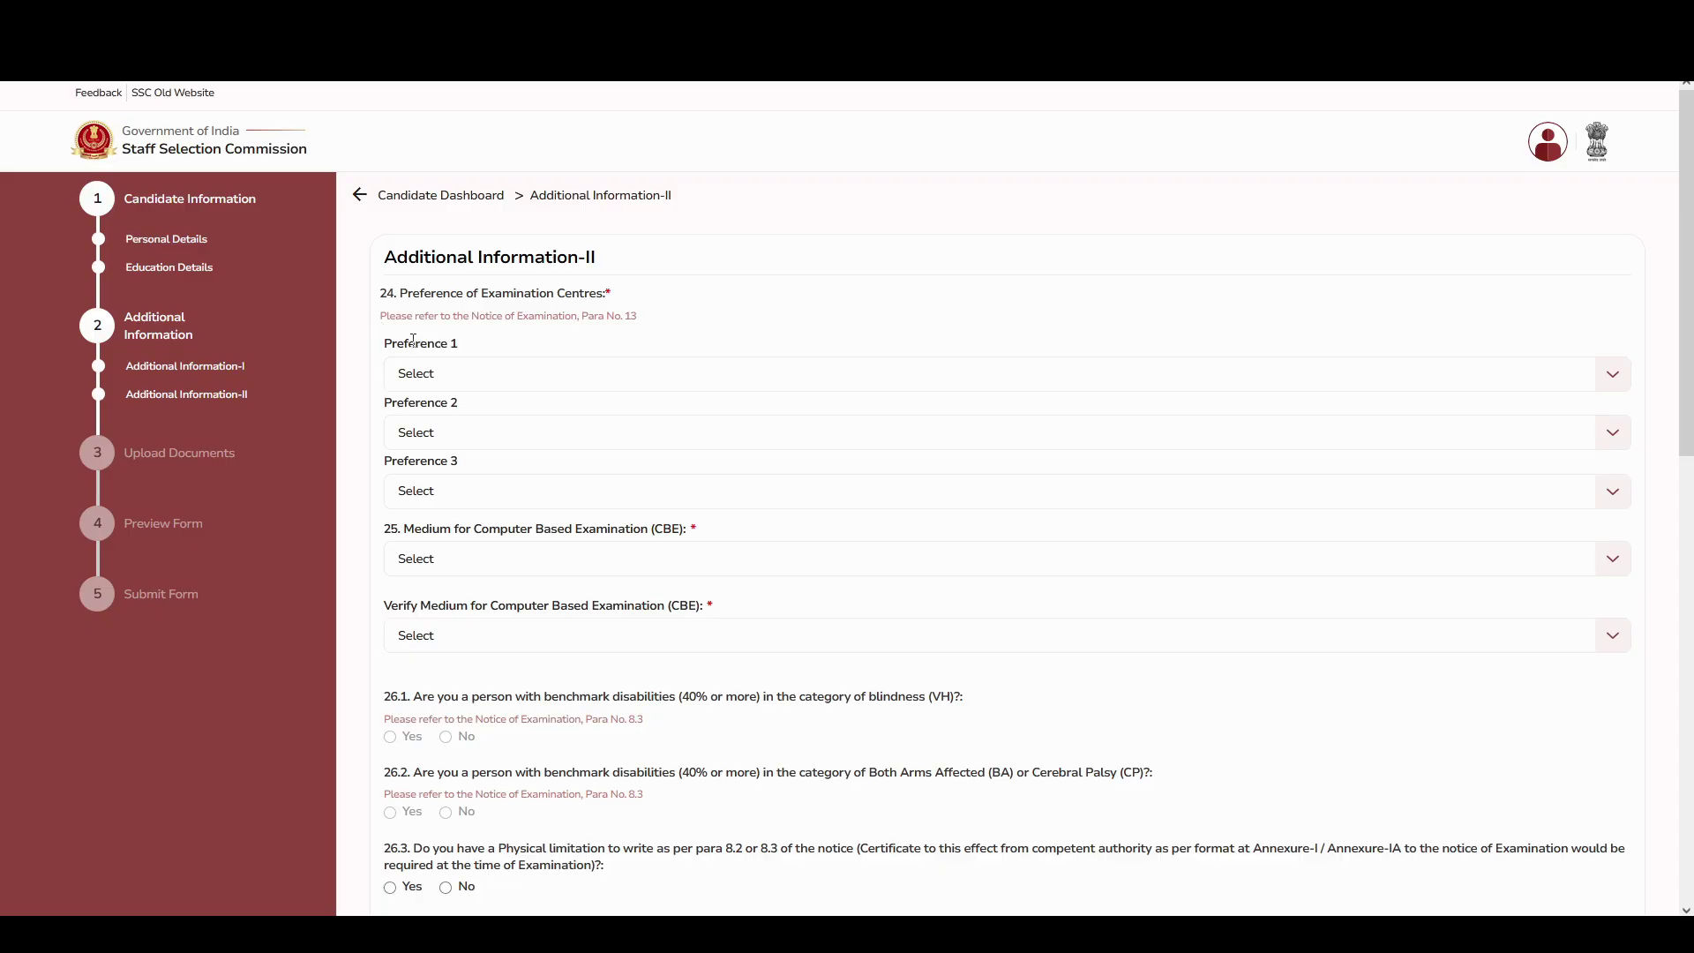
# - Set the first examination centre preference to ER-Siliguri (4415)
pyautogui.moveTo(413, 340); pyautogui.dragTo(479, 362)
pyautogui.click(476, 373)
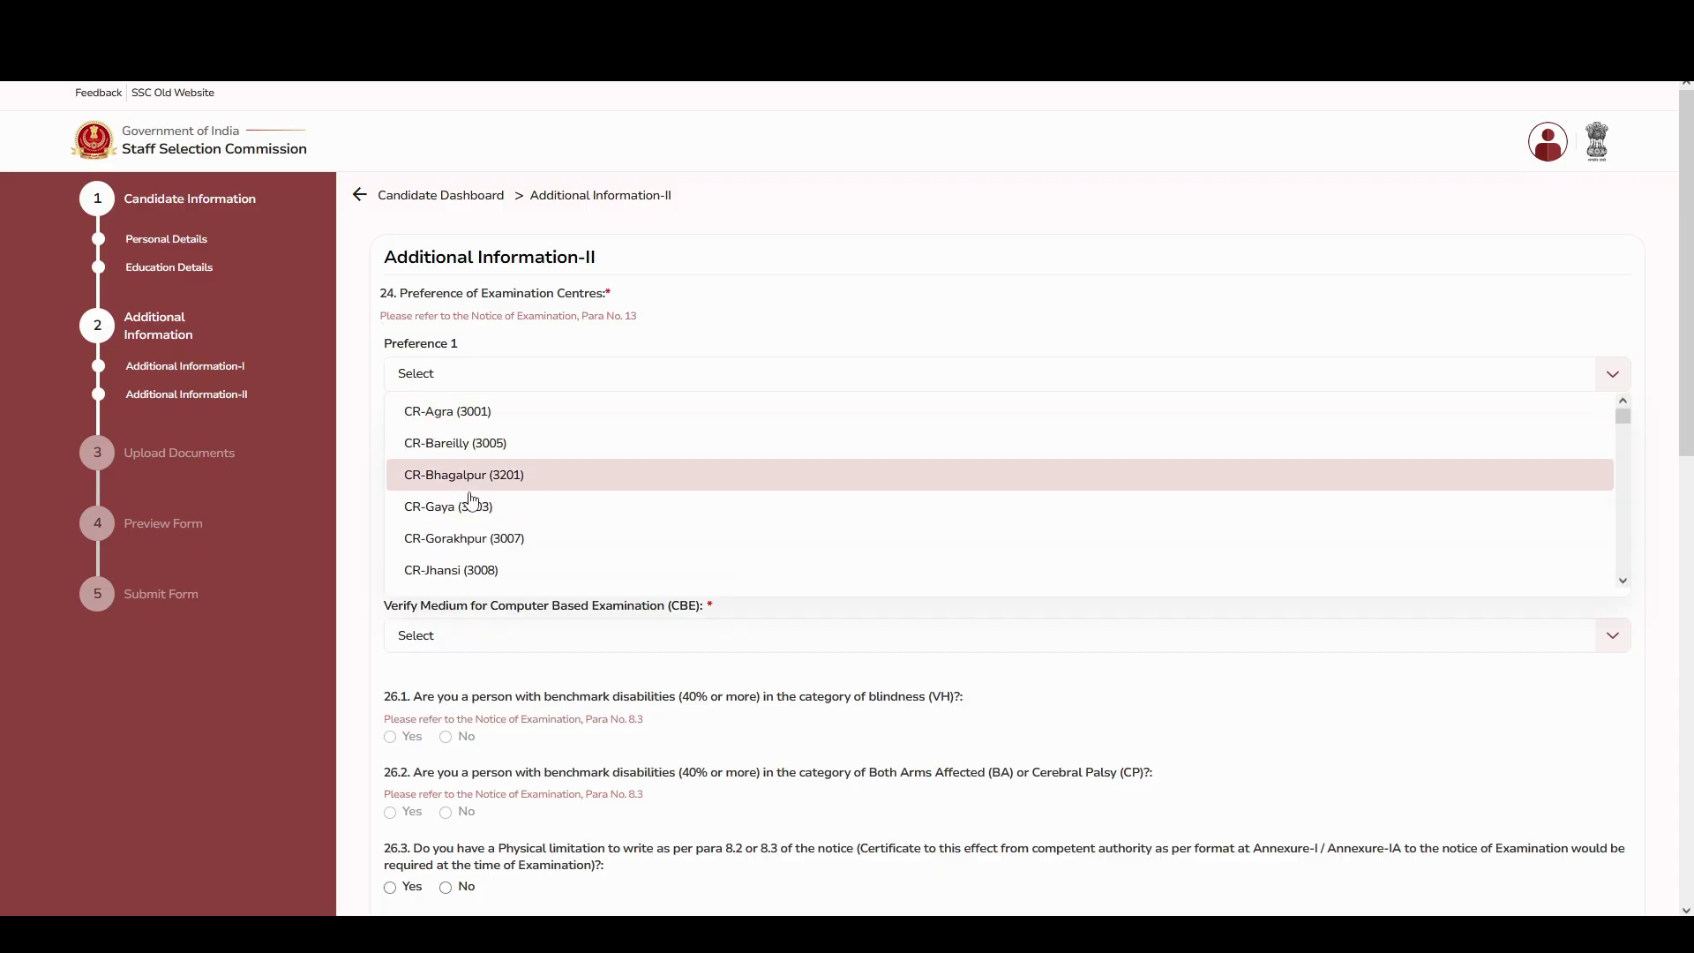
pyautogui.scroll(-5, 475, 512)
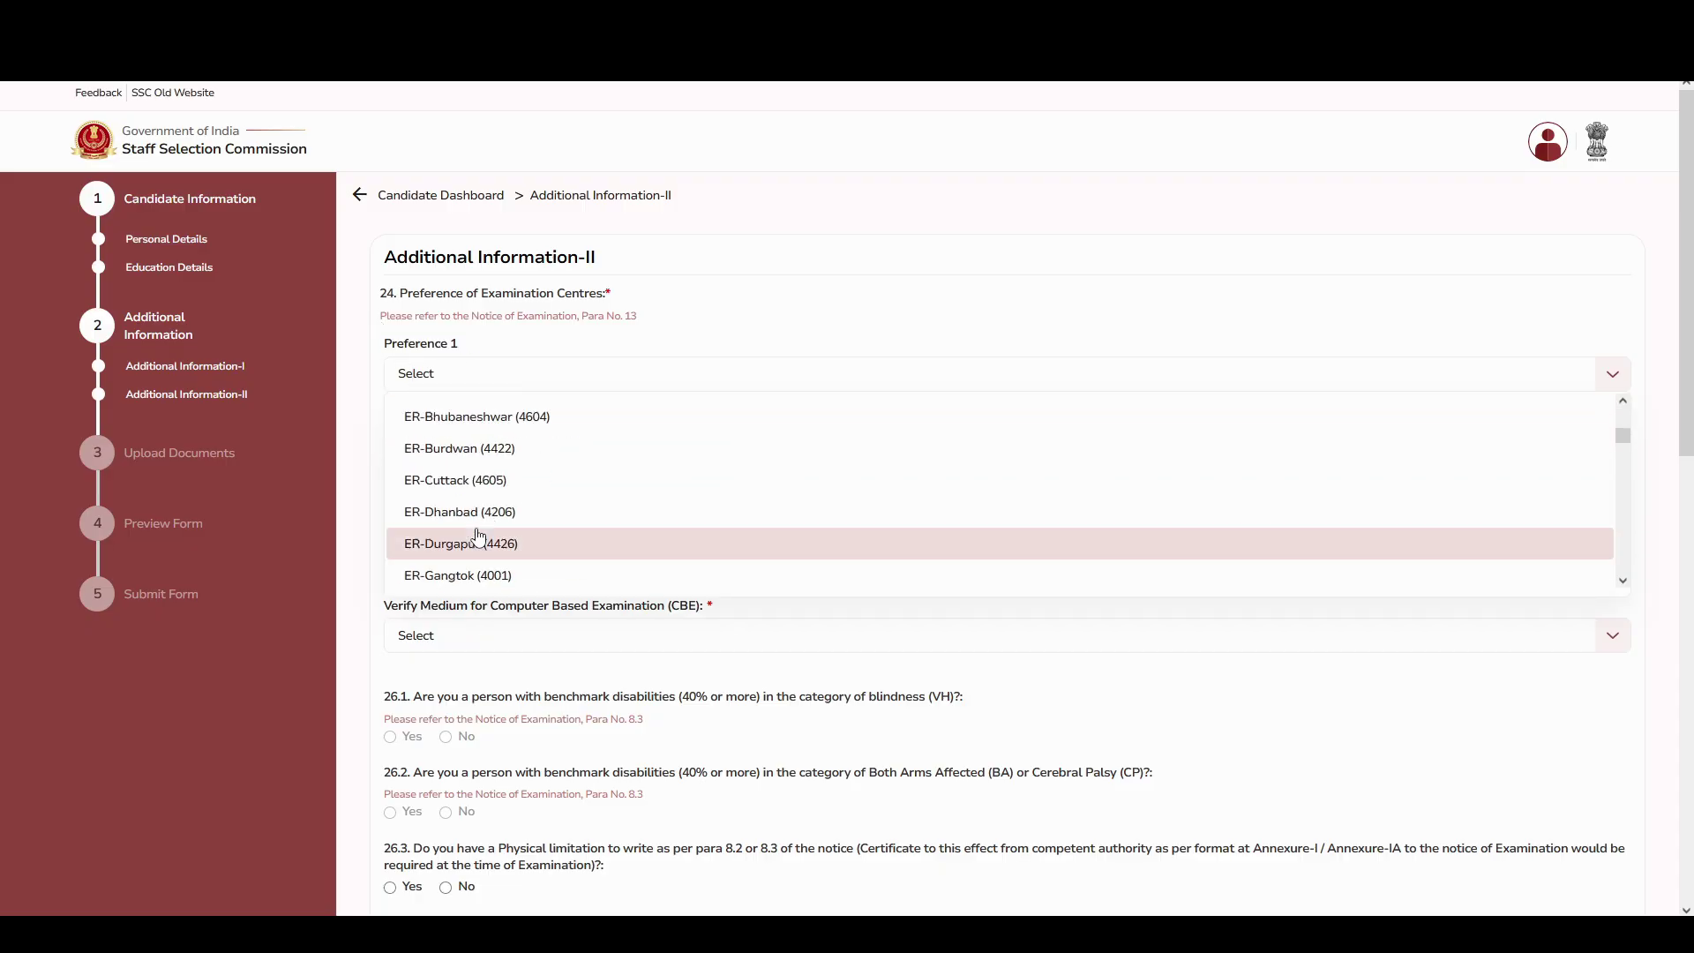
pyautogui.scroll(-2, 478, 537)
pyautogui.moveTo(466, 534); pyautogui.dragTo(456, 570)
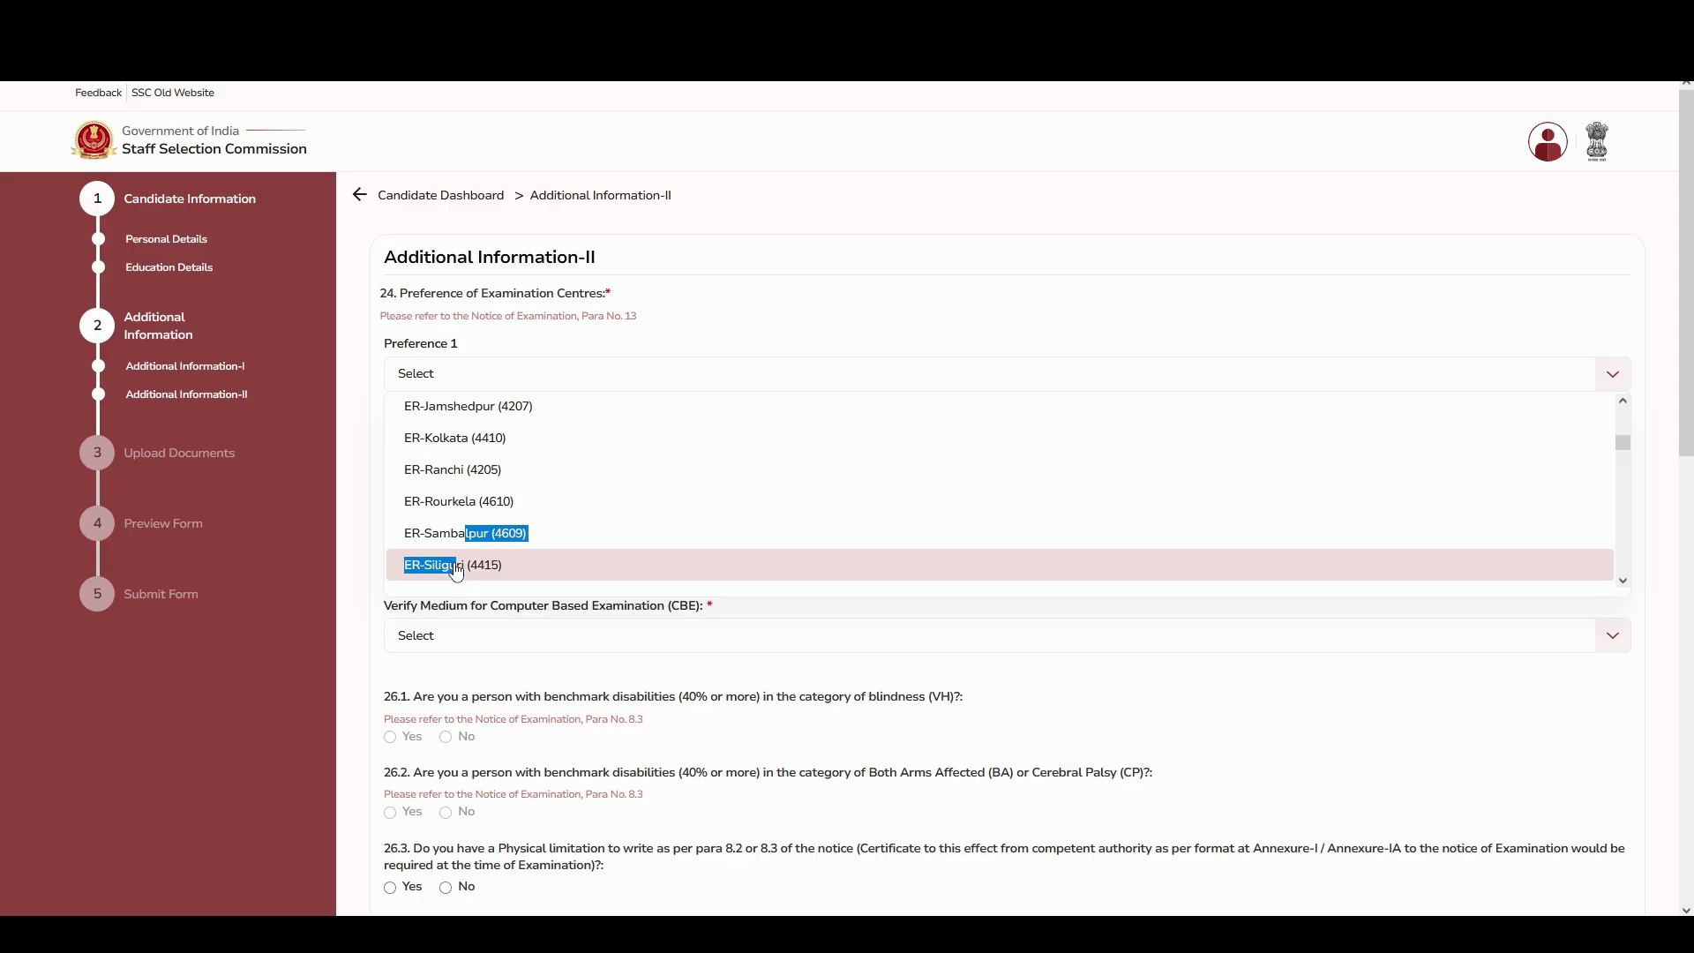
pyautogui.click(456, 565)
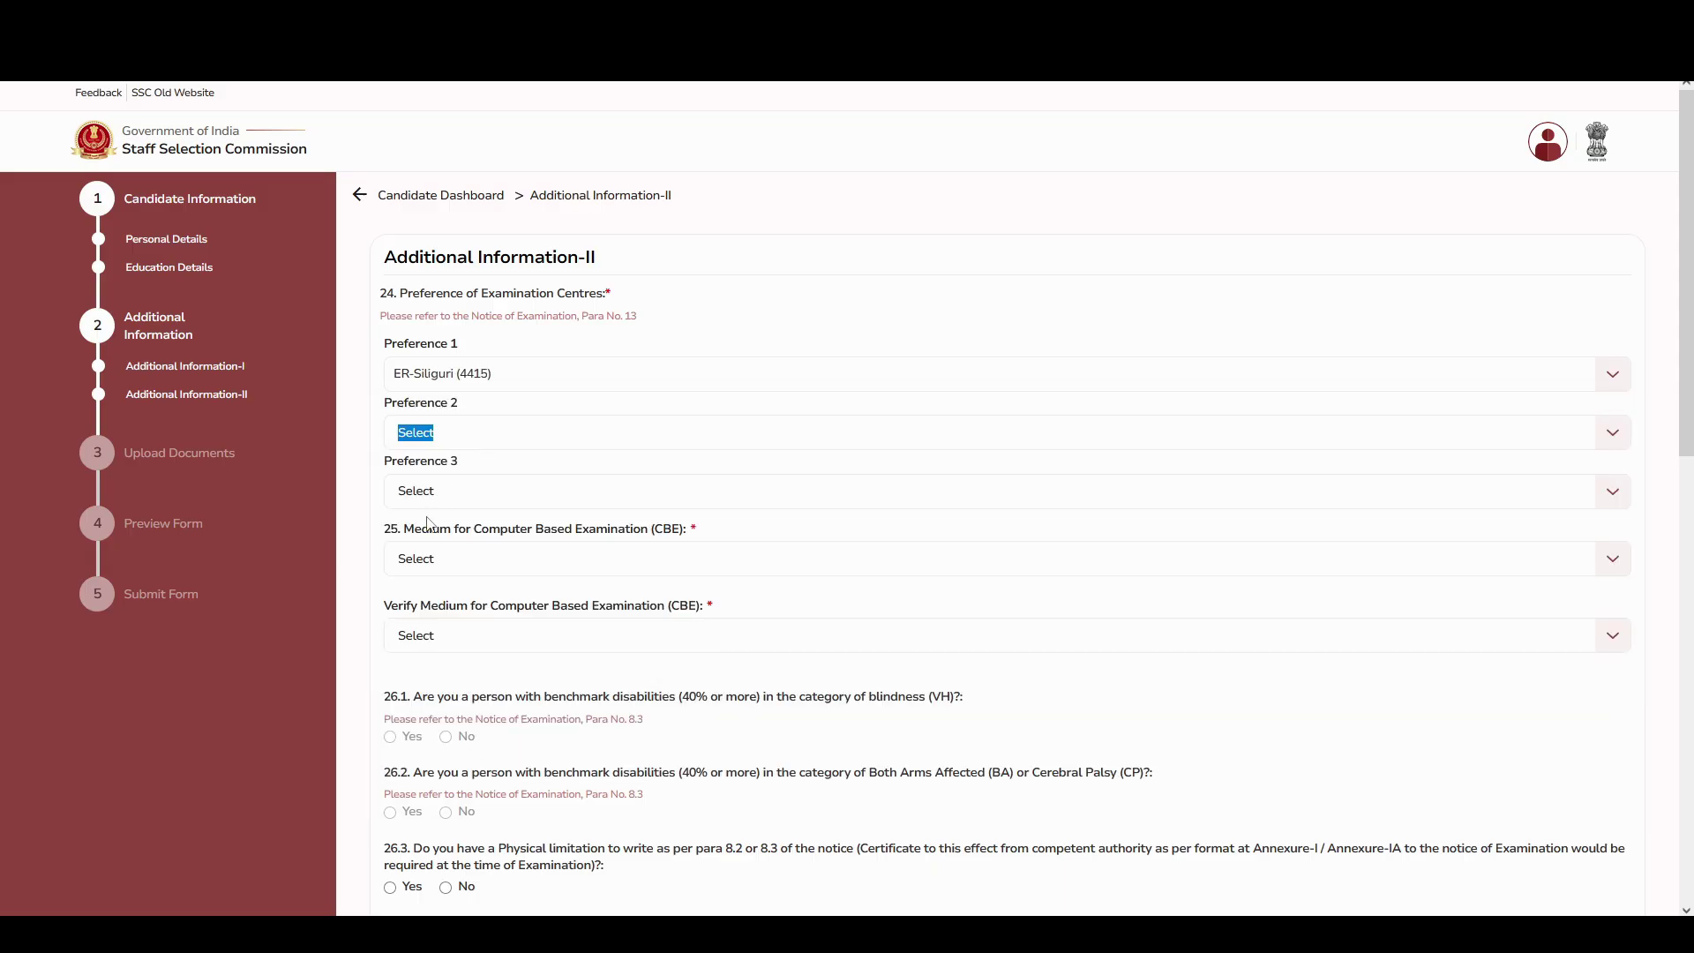
# - Set examination centre Preference 2 to ER-Kolkata (4410) and Preference 3 to ER-Asansol (4417)
pyautogui.click(468, 439)
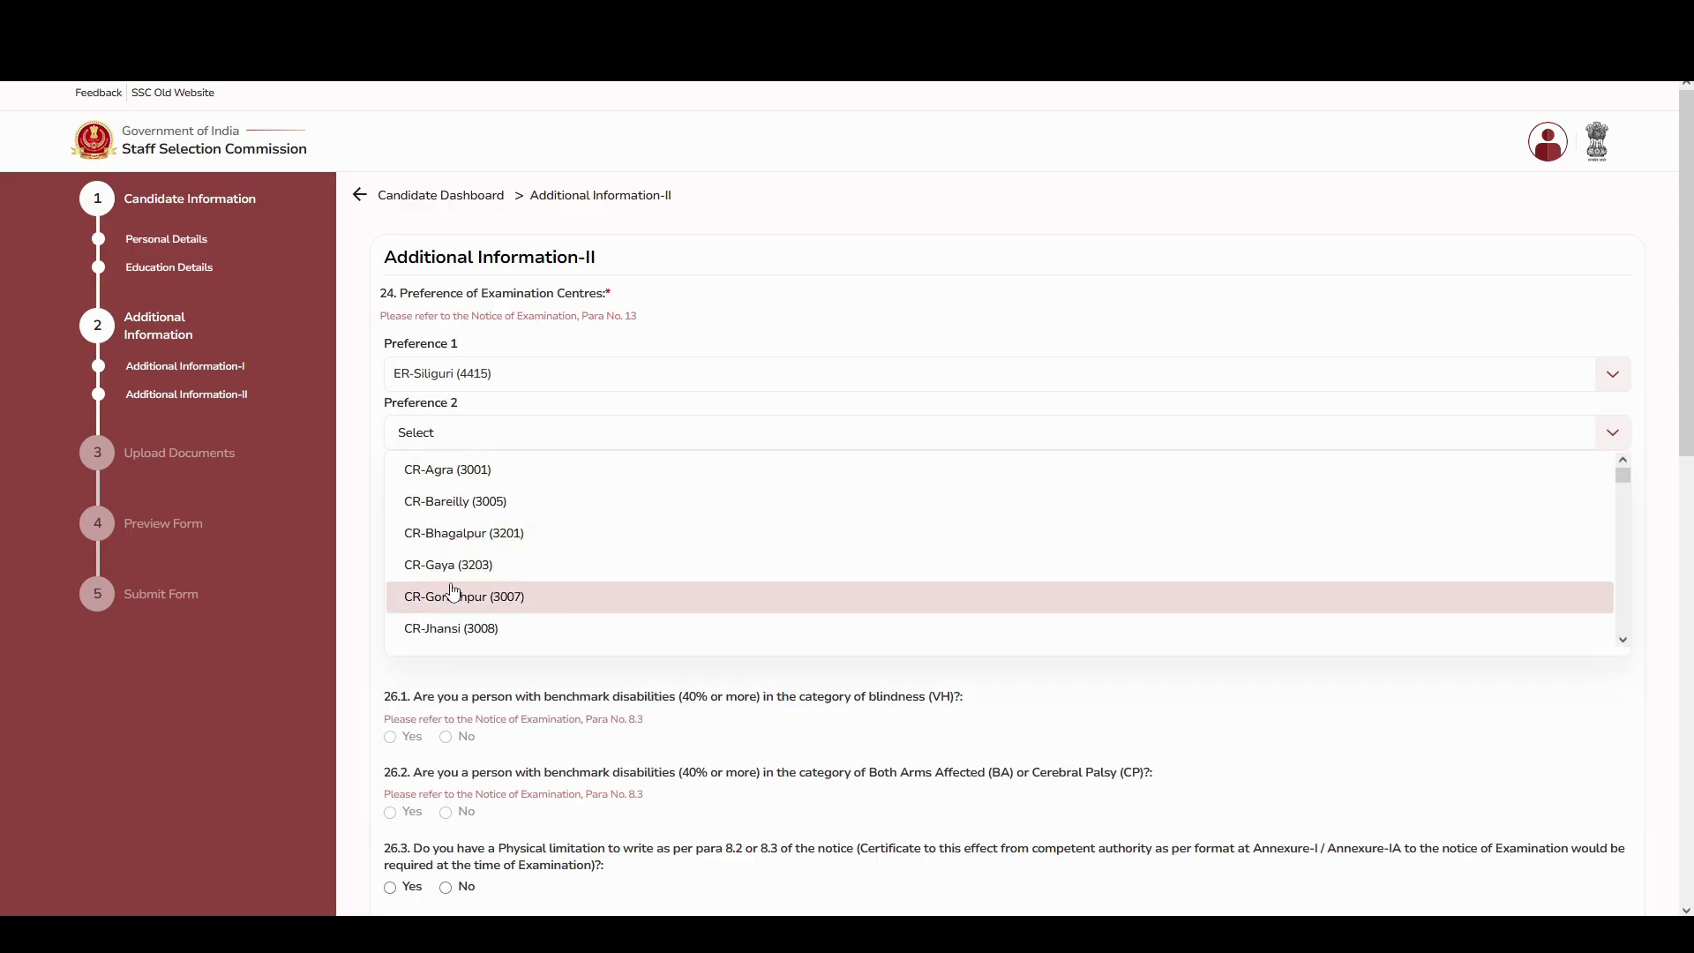
pyautogui.scroll(-3, 452, 592)
pyautogui.scroll(-5, 453, 589)
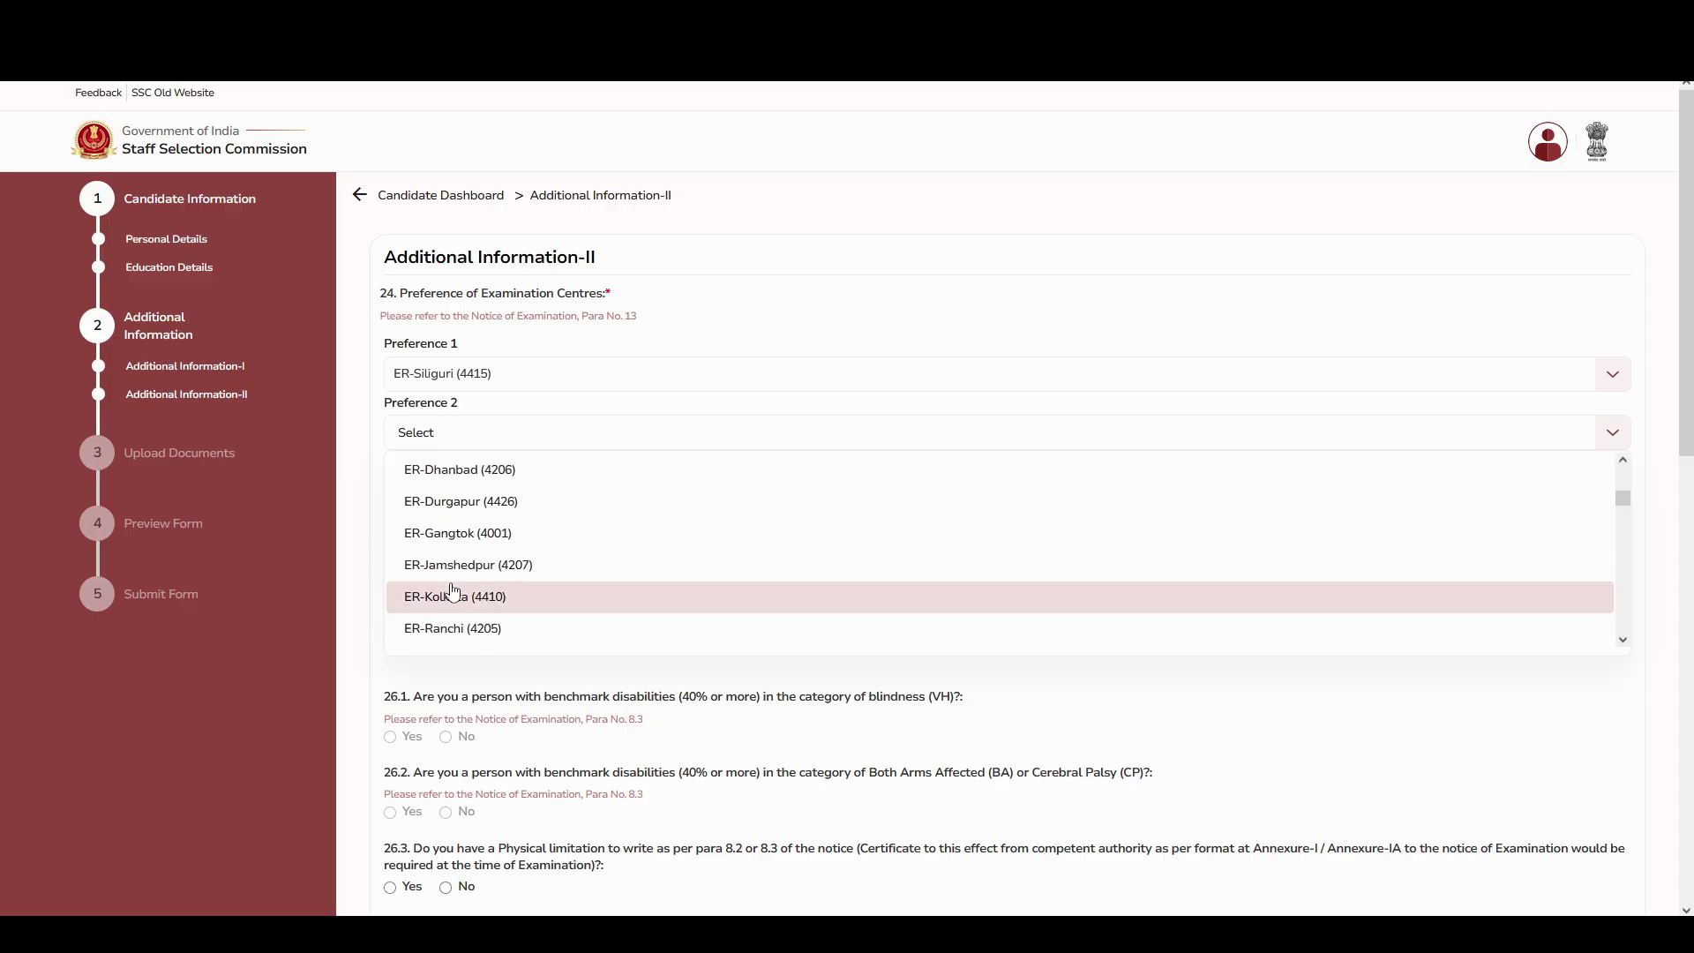
pyautogui.click(517, 590)
pyautogui.click(477, 492)
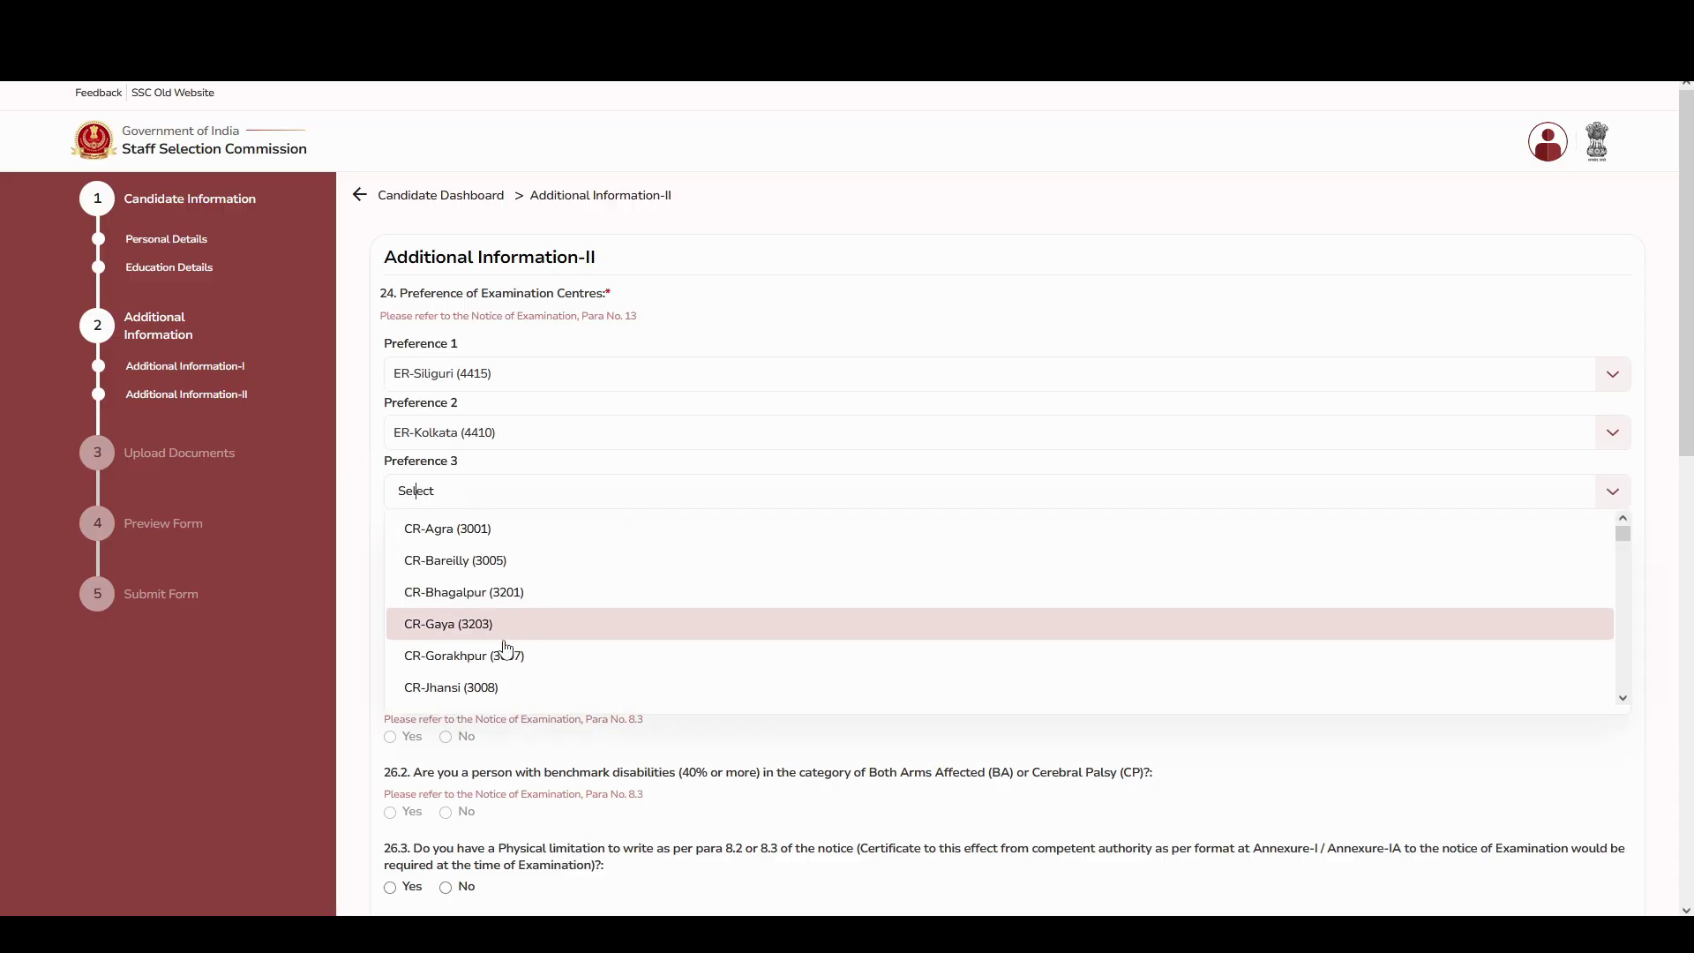
pyautogui.scroll(-3, 481, 650)
pyautogui.click(481, 650)
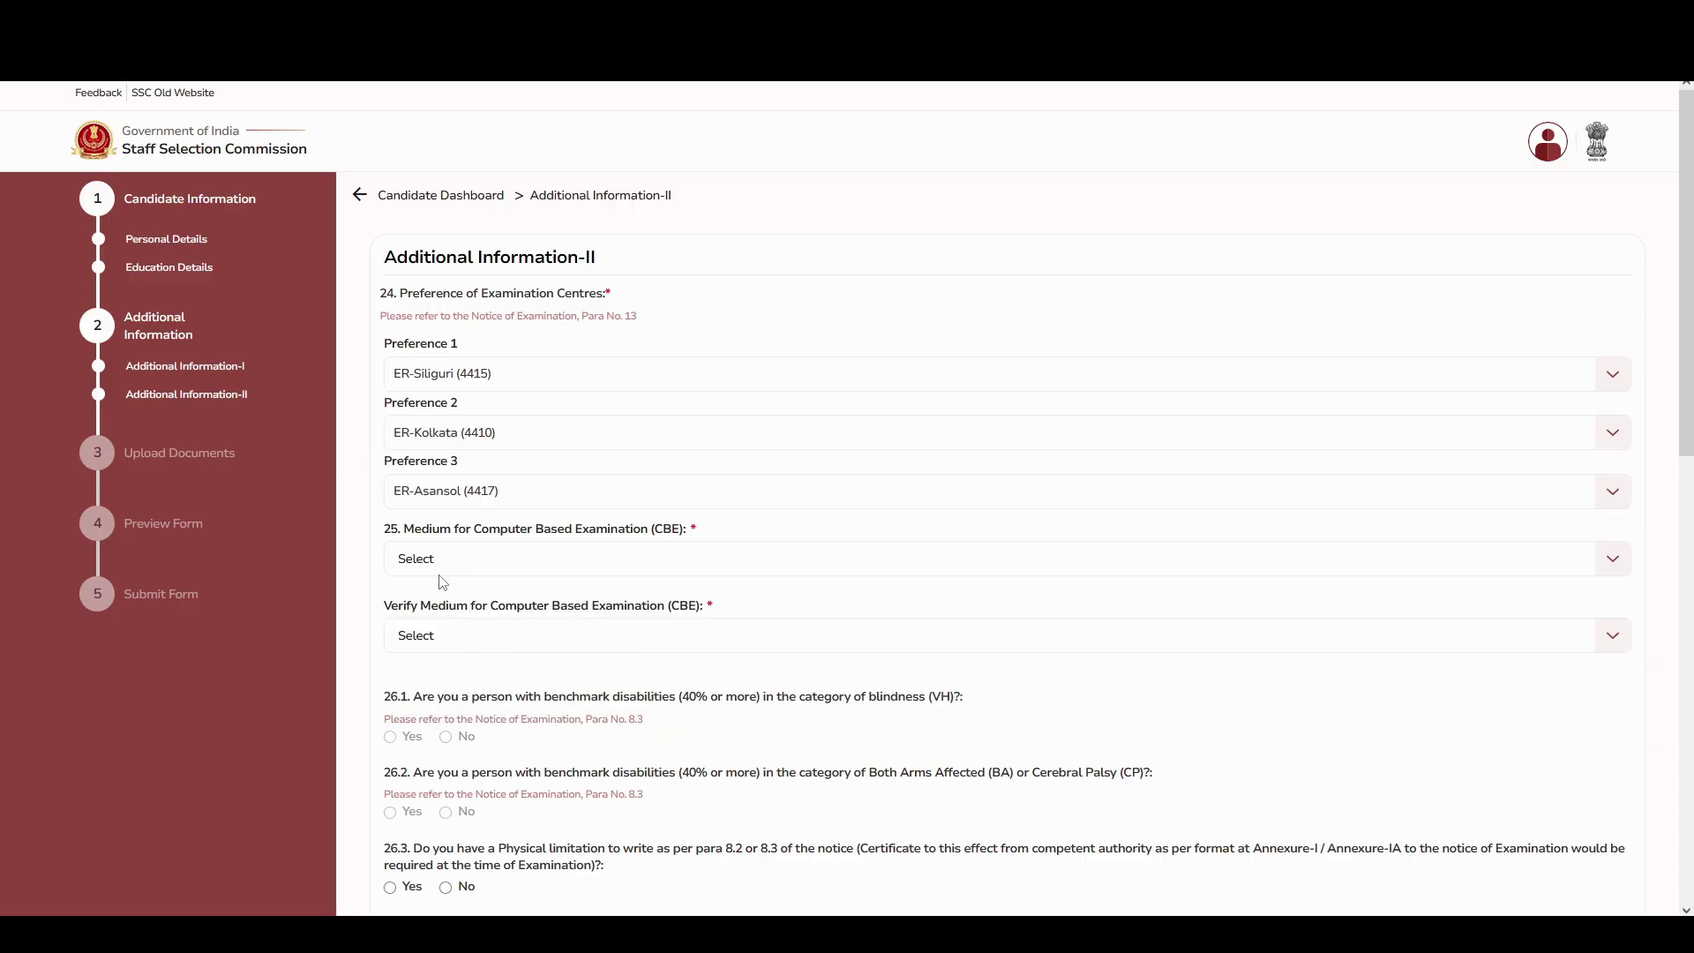
# - Set the medium for the Computer Based Examination to 04 - Bengali and select the same value in its verification field
pyautogui.moveTo(418, 534); pyautogui.dragTo(667, 530)
pyautogui.click(581, 560)
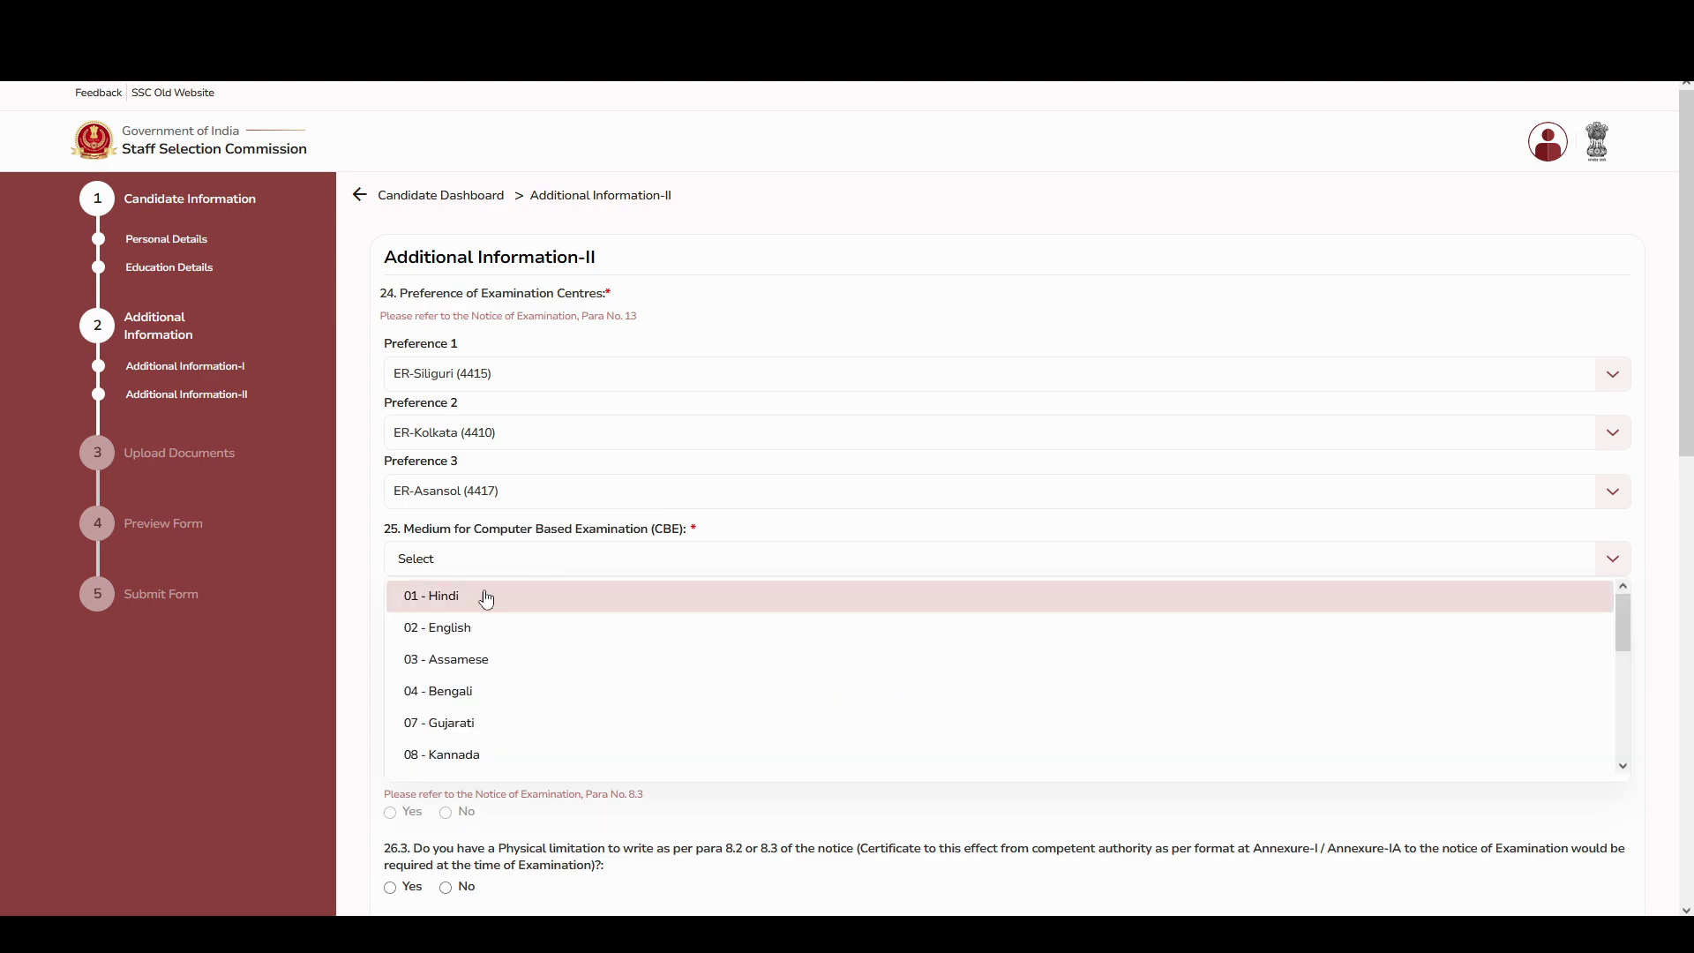
pyautogui.click(461, 692)
pyautogui.click(454, 651)
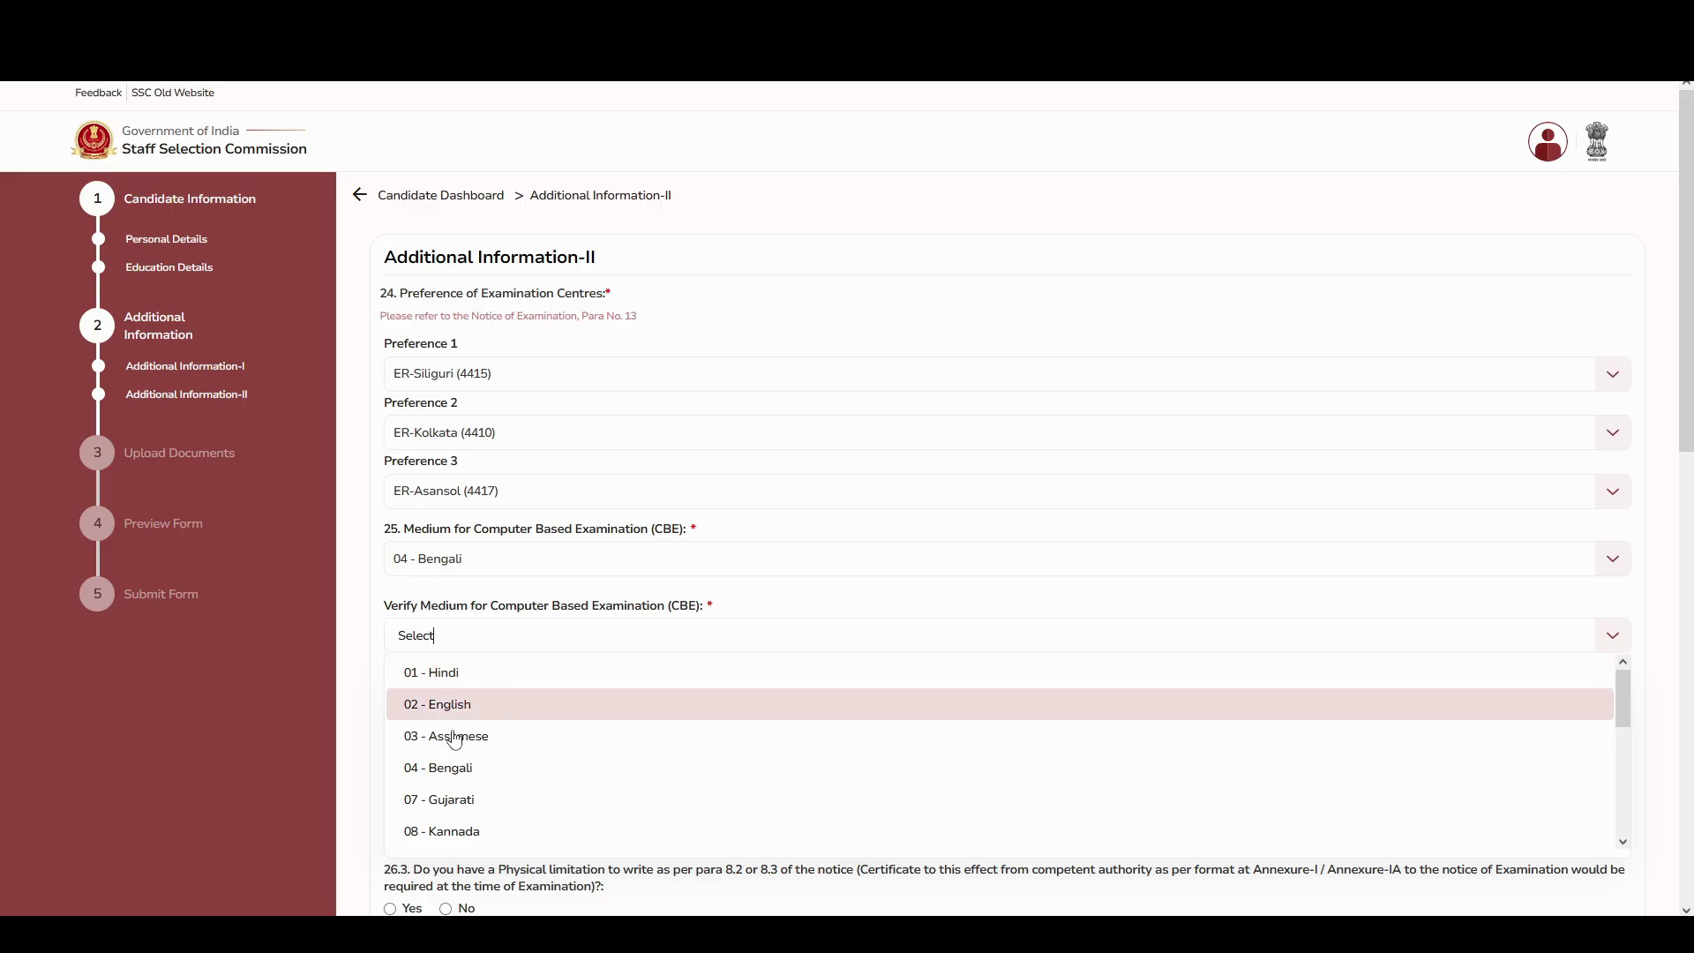
pyautogui.click(447, 769)
# - Check the certificate upload required by a Yes to question 26.3, and answer No to having a physical limitation to write
pyautogui.scroll(-2, 464, 636)
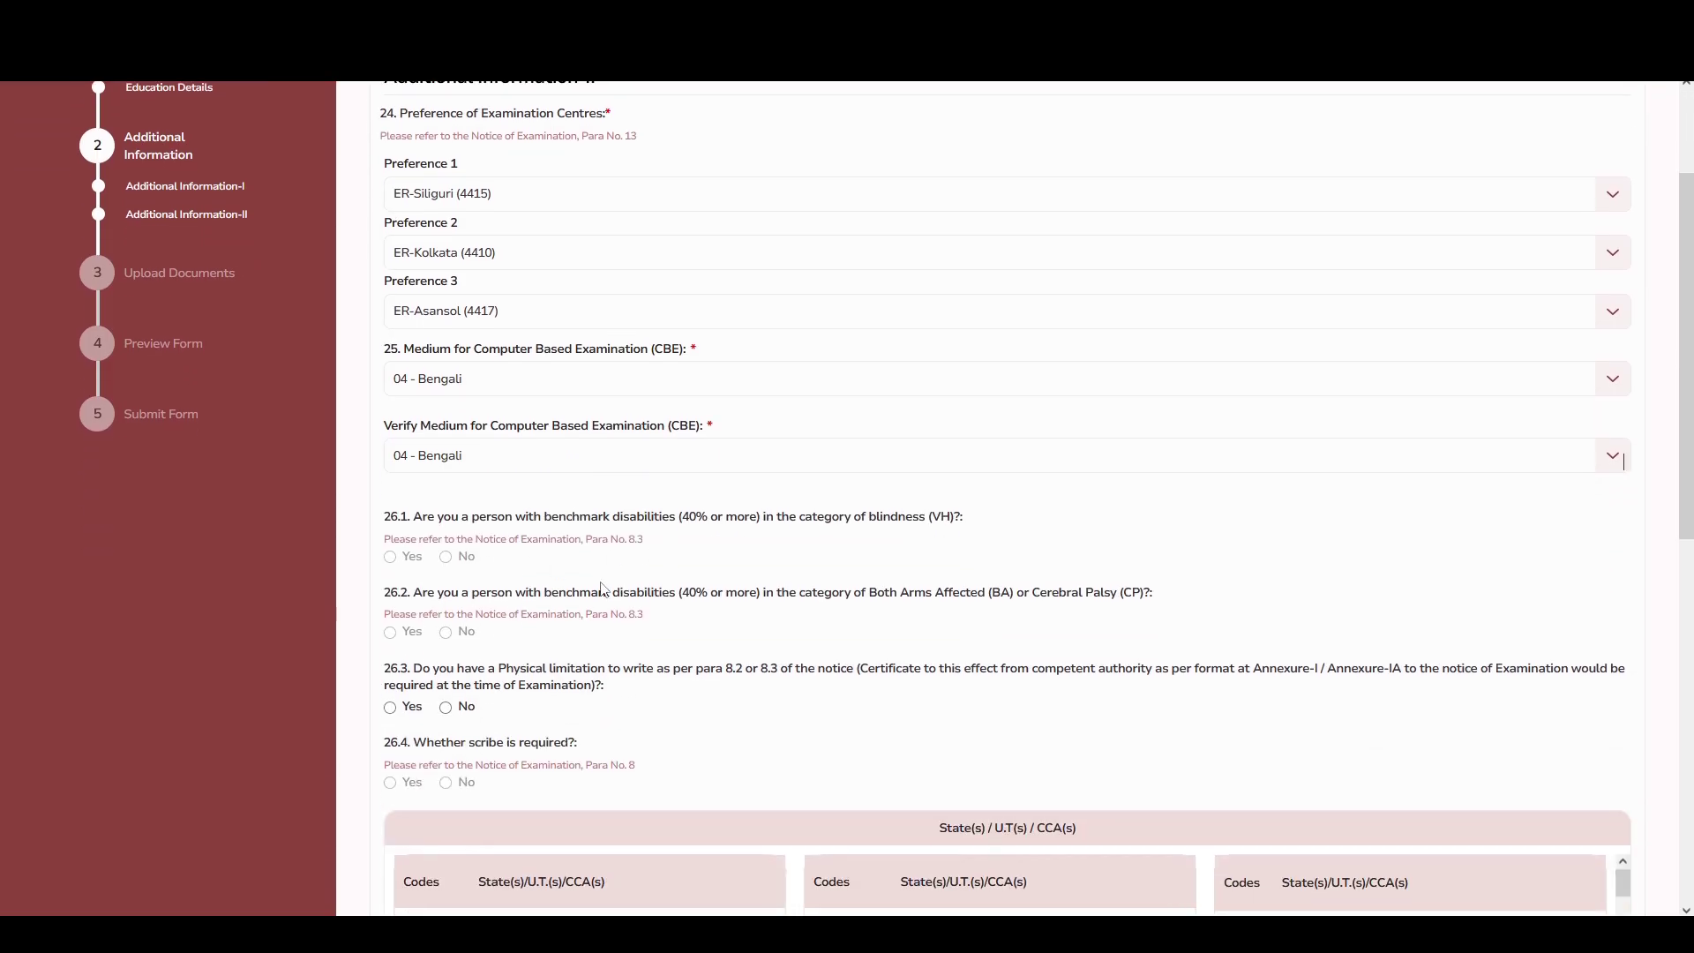
pyautogui.scroll(-1, 477, 631)
pyautogui.scroll(-2, 452, 650)
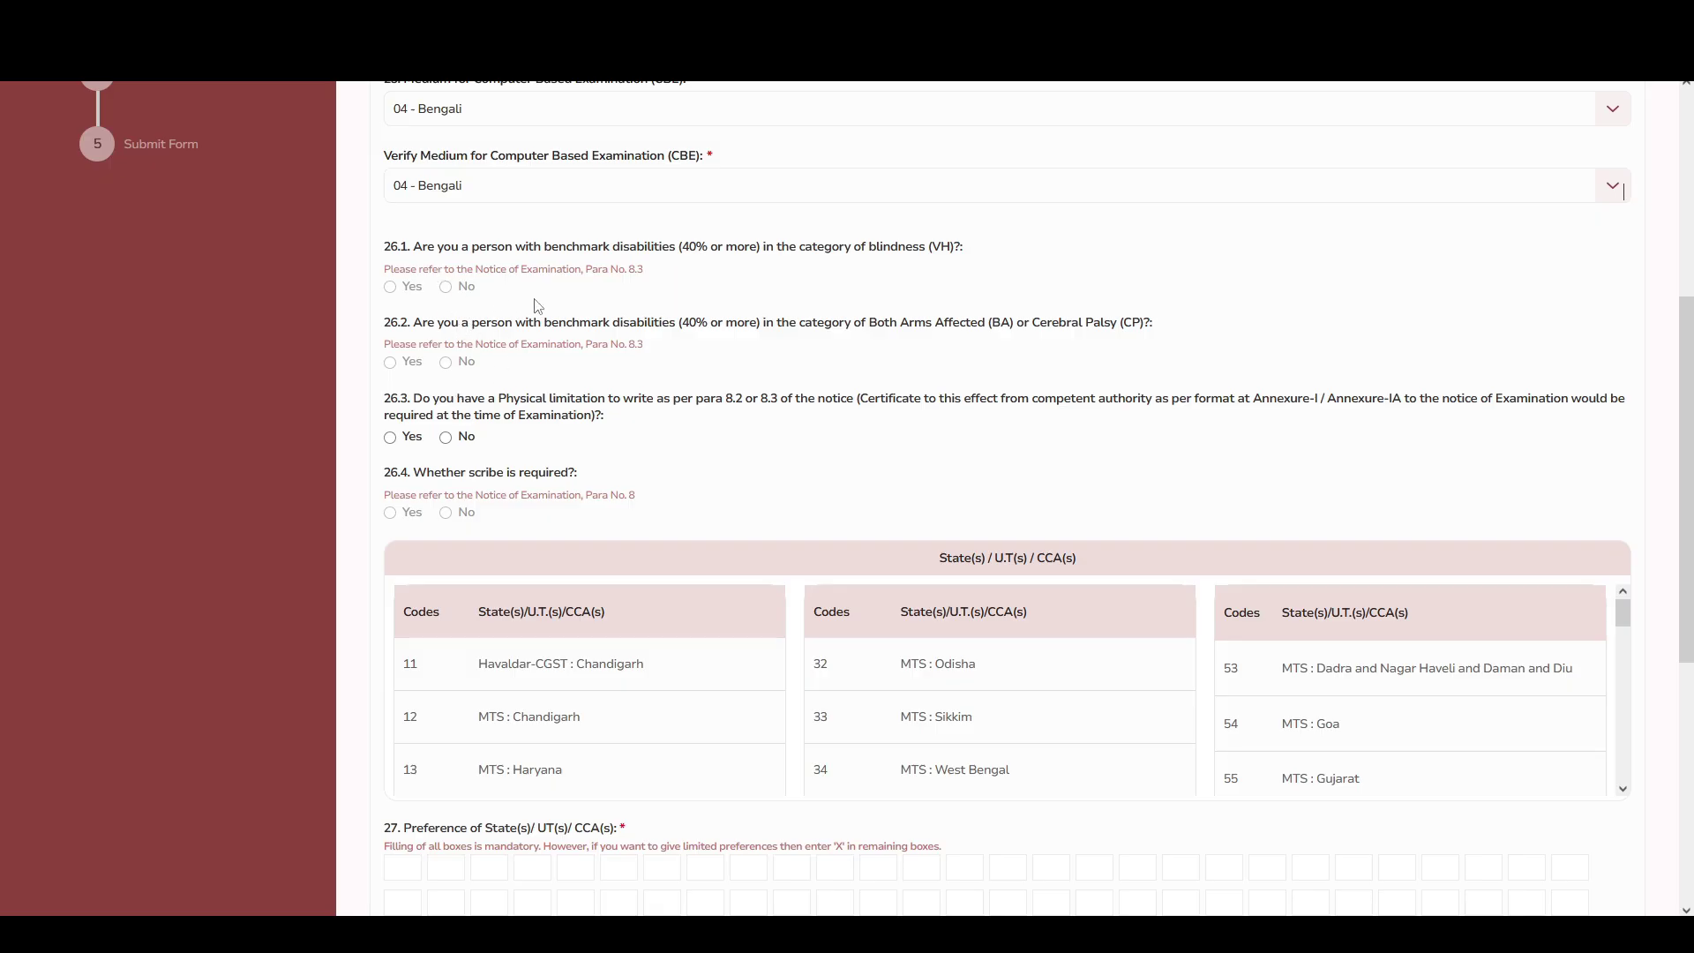
pyautogui.click(525, 454)
pyautogui.moveTo(527, 398); pyautogui.dragTo(623, 403)
pyautogui.click(697, 442)
pyautogui.tripleClick(810, 433)
pyautogui.click(391, 438)
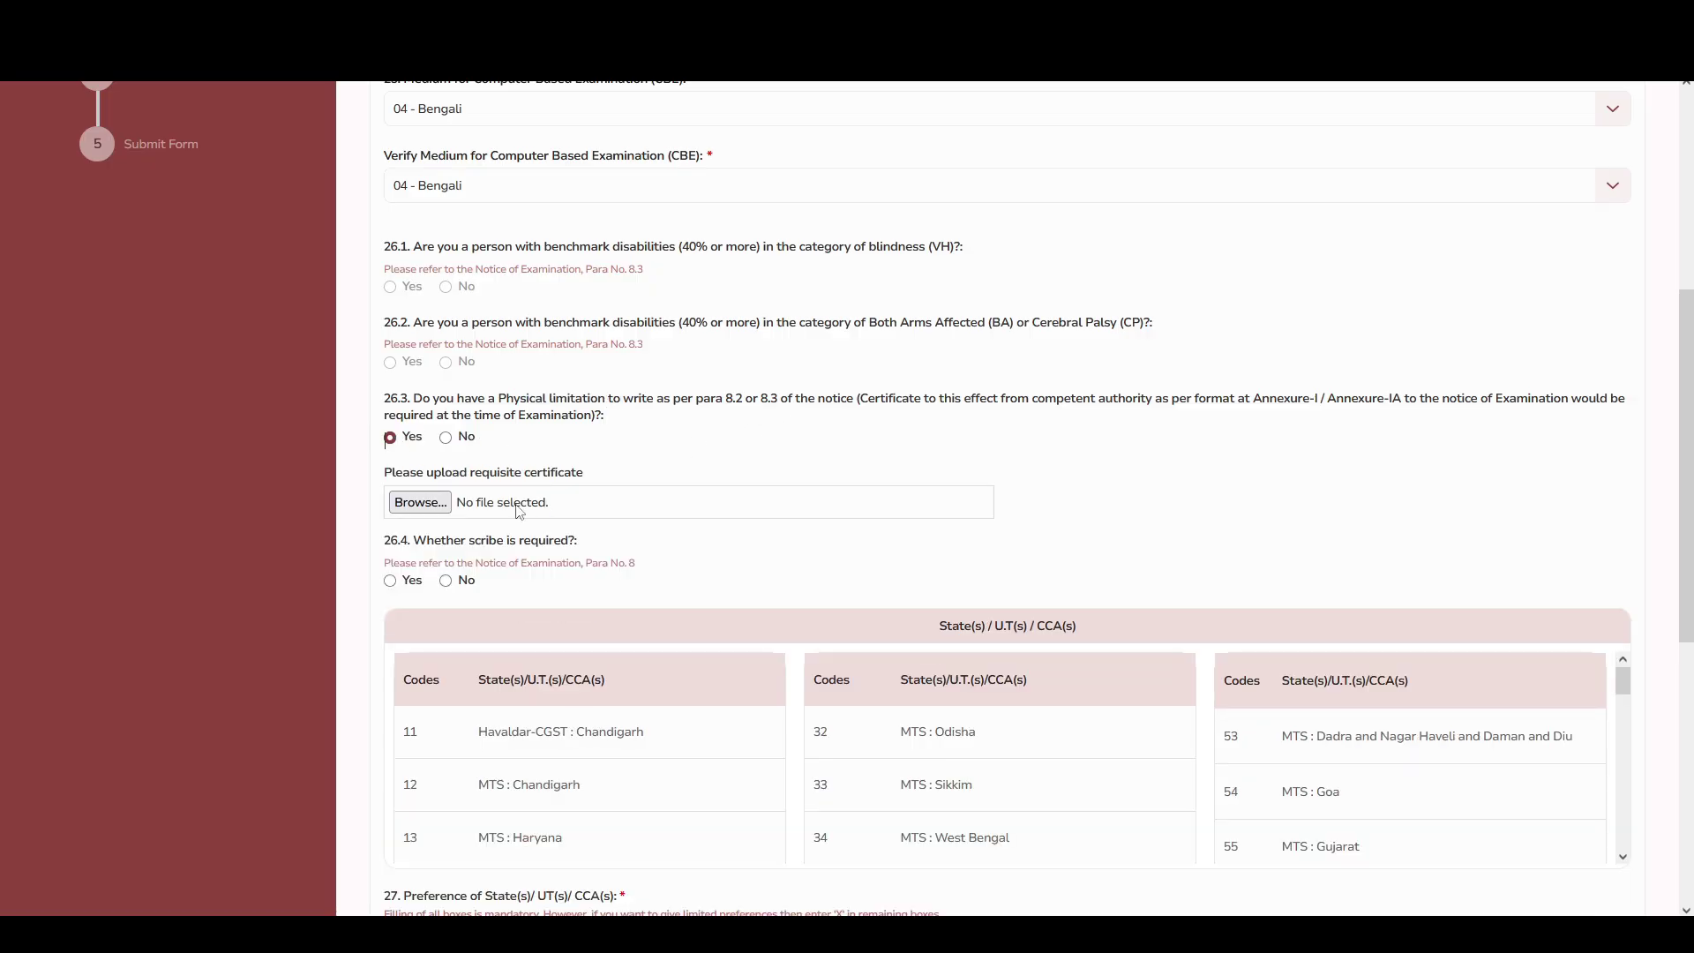
pyautogui.moveTo(396, 476); pyautogui.dragTo(636, 475)
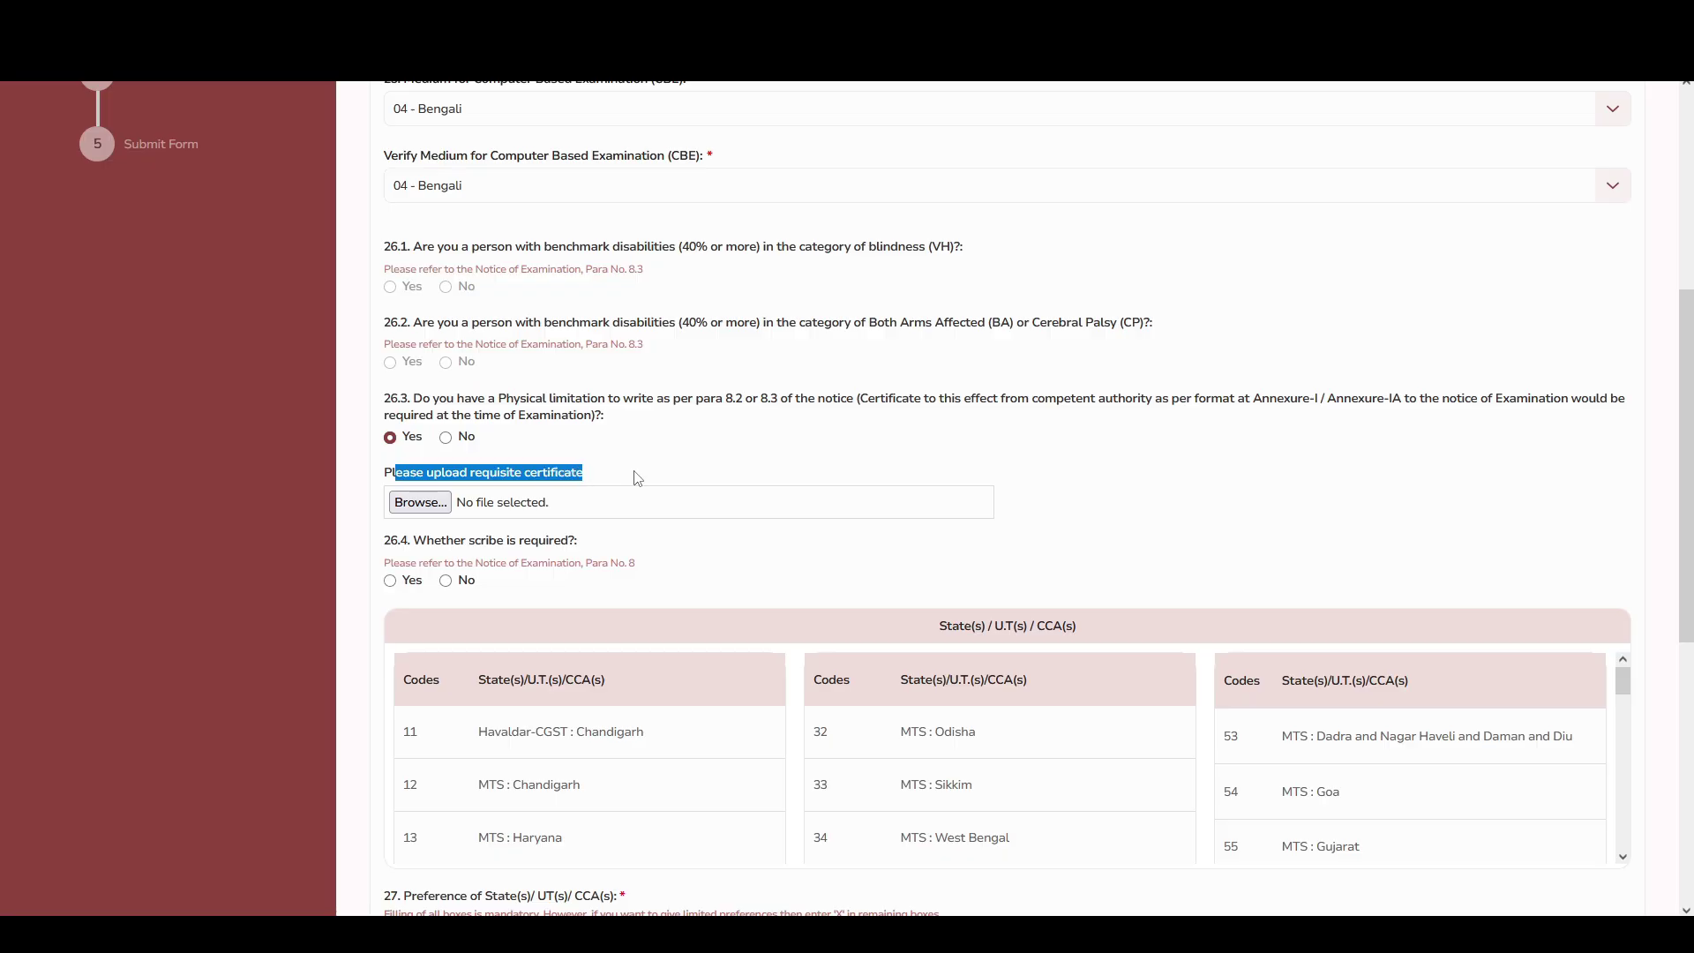
pyautogui.click(670, 477)
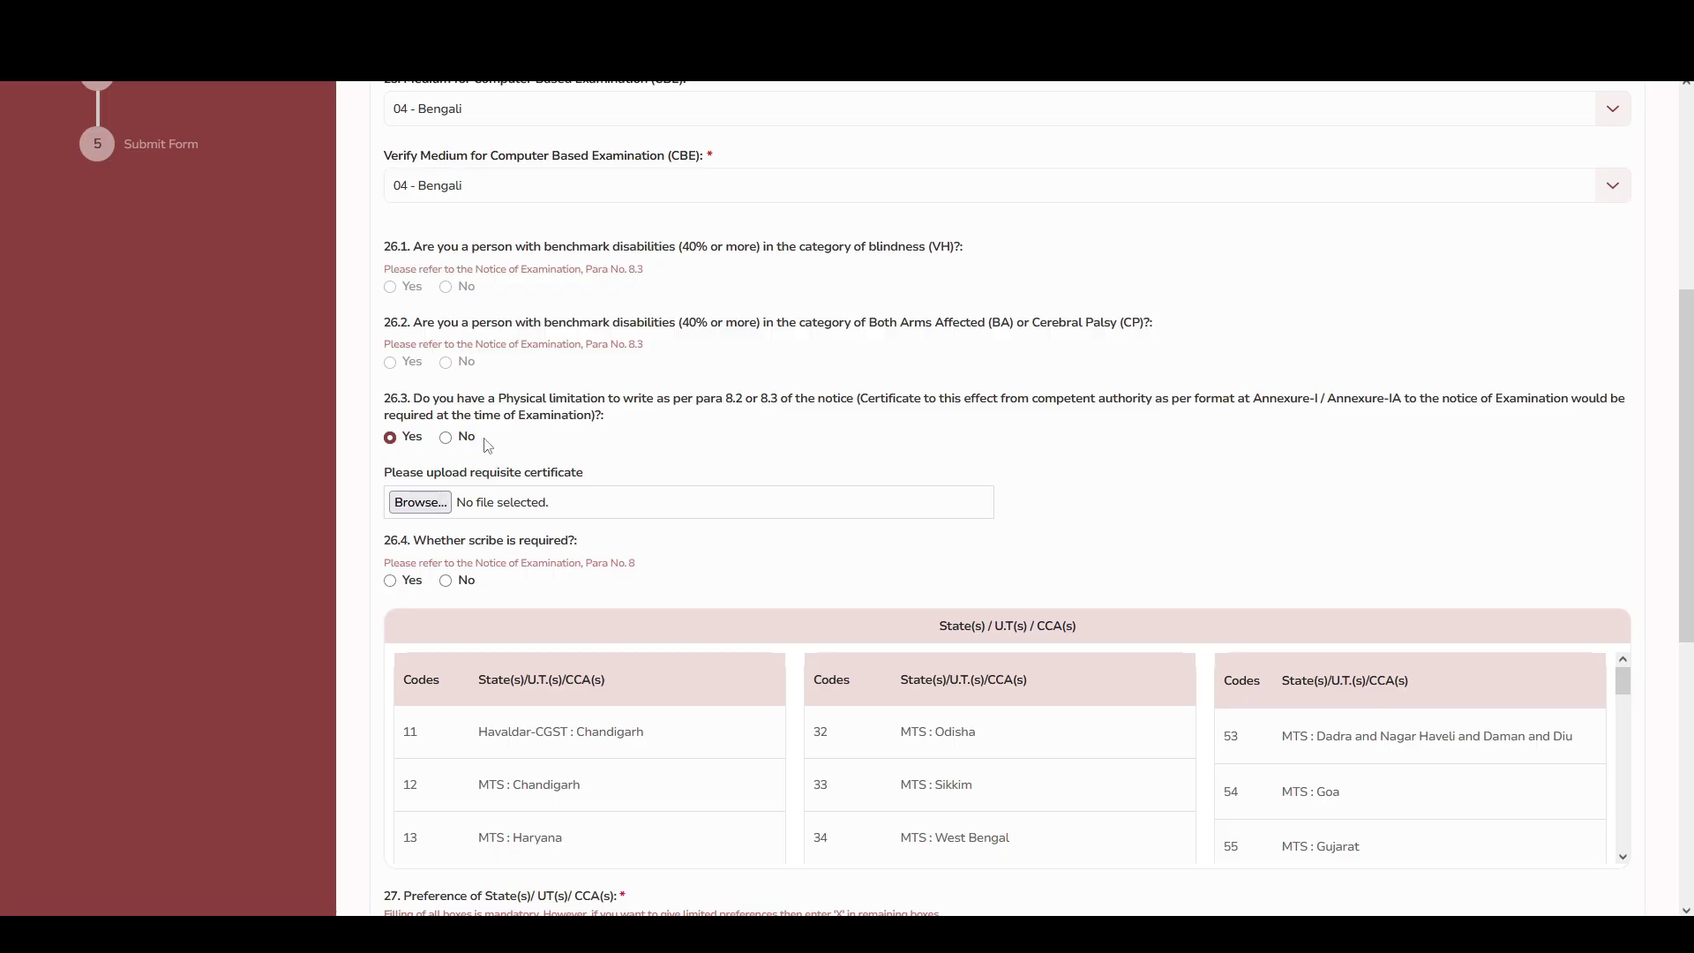
pyautogui.click(445, 438)
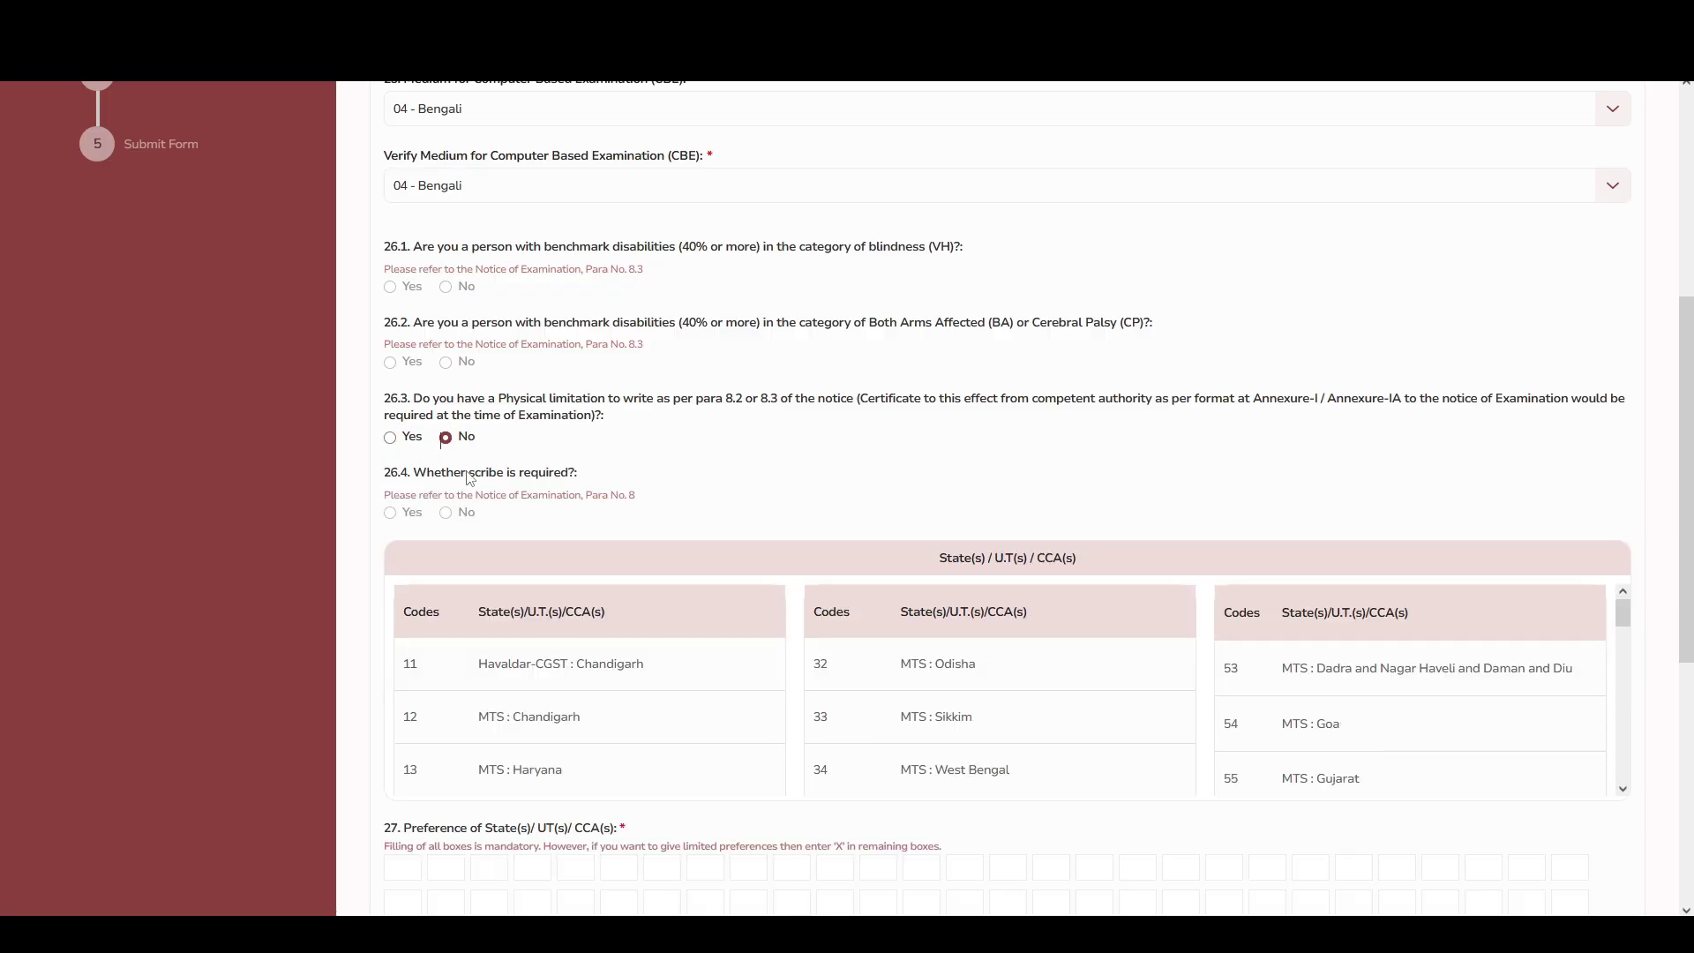
# - Enter code 34 (MTS : West Bengal) as the first State/UT/CCA preference and try to save the section
pyautogui.scroll(-2, 530, 547)
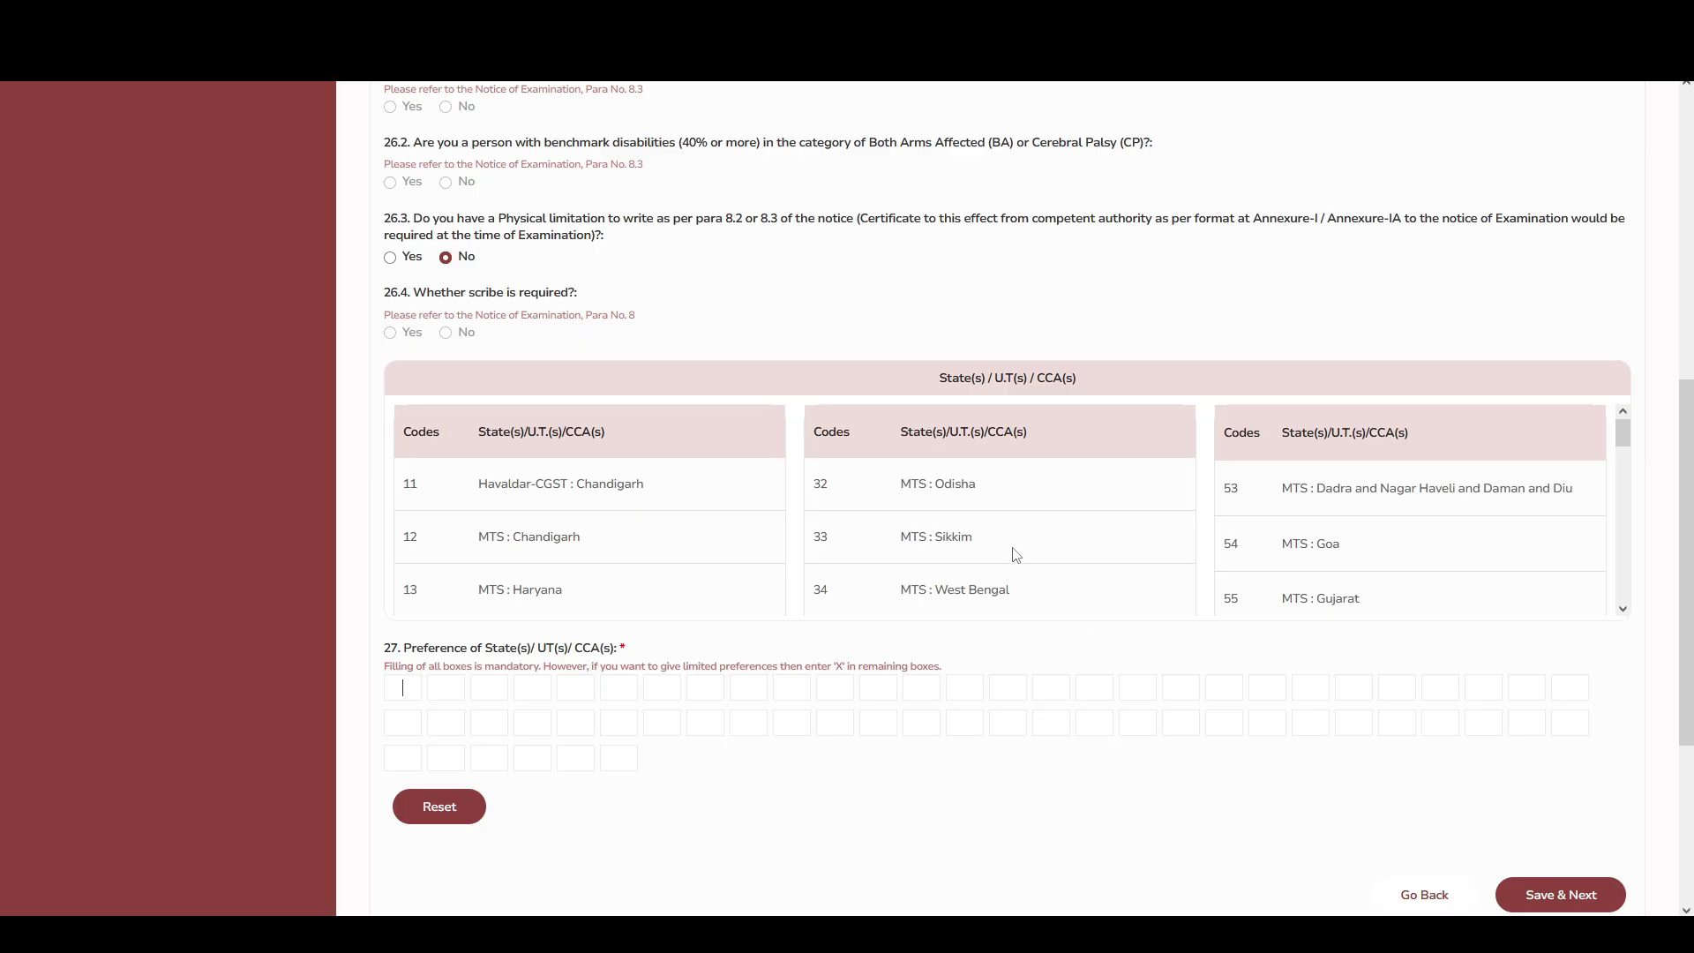
pyautogui.moveTo(944, 589); pyautogui.dragTo(963, 591)
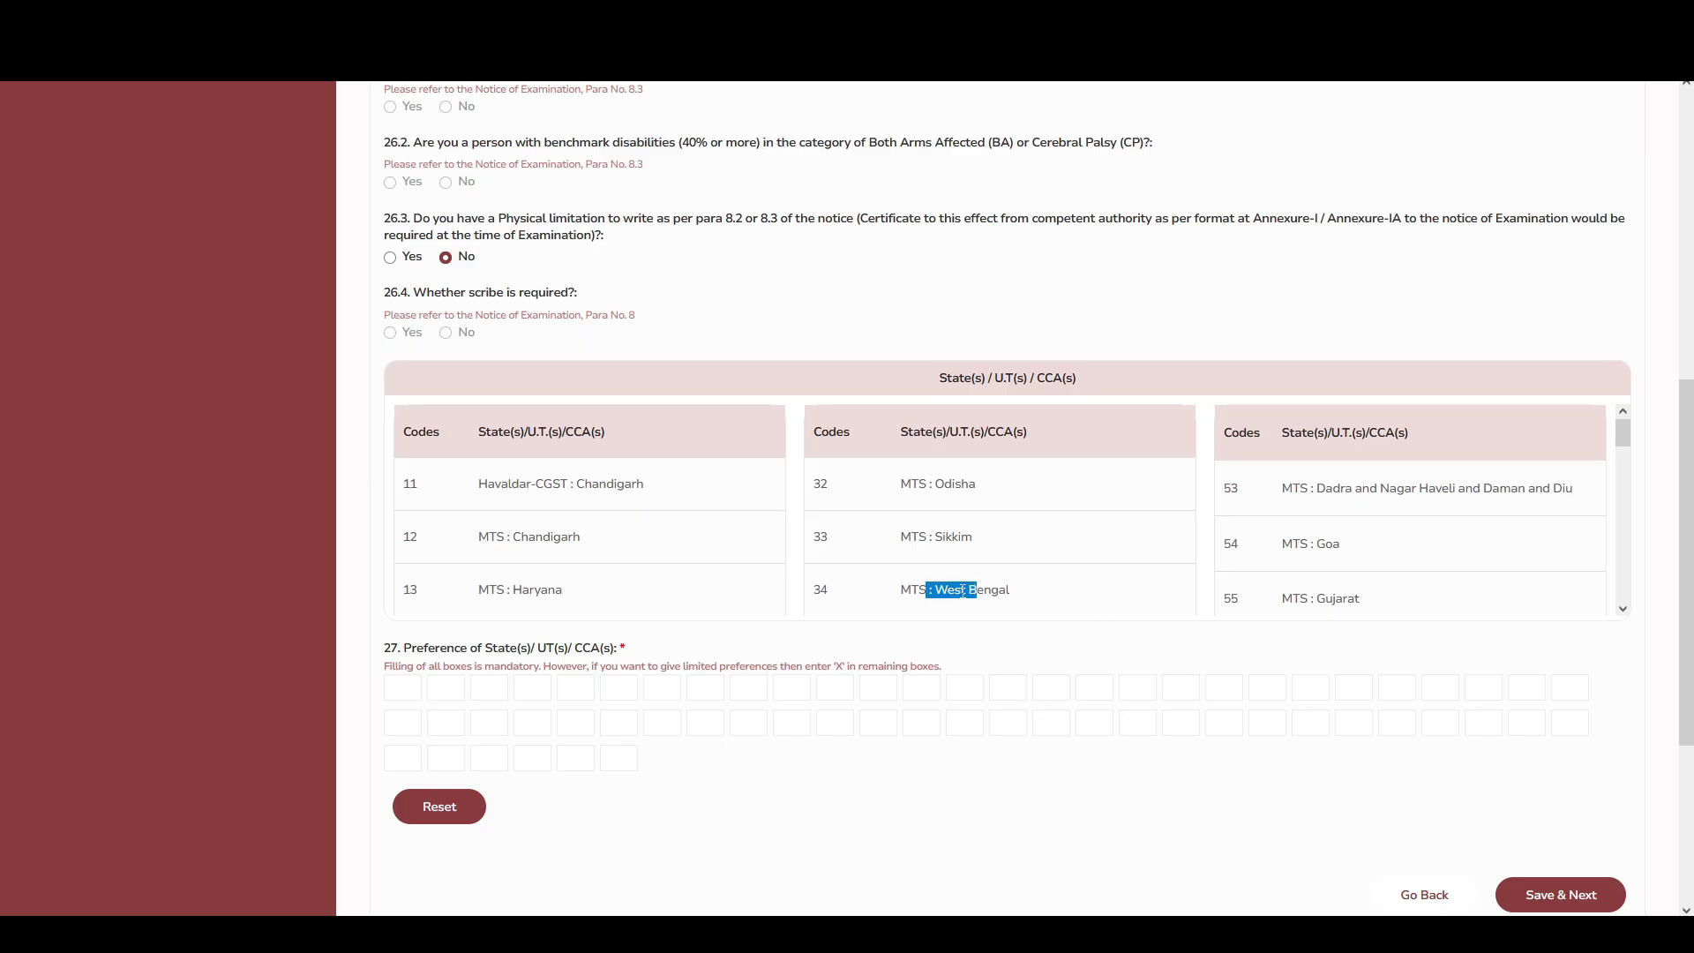
pyautogui.click(397, 691)
pyautogui.scroll(-3, 1121, 571)
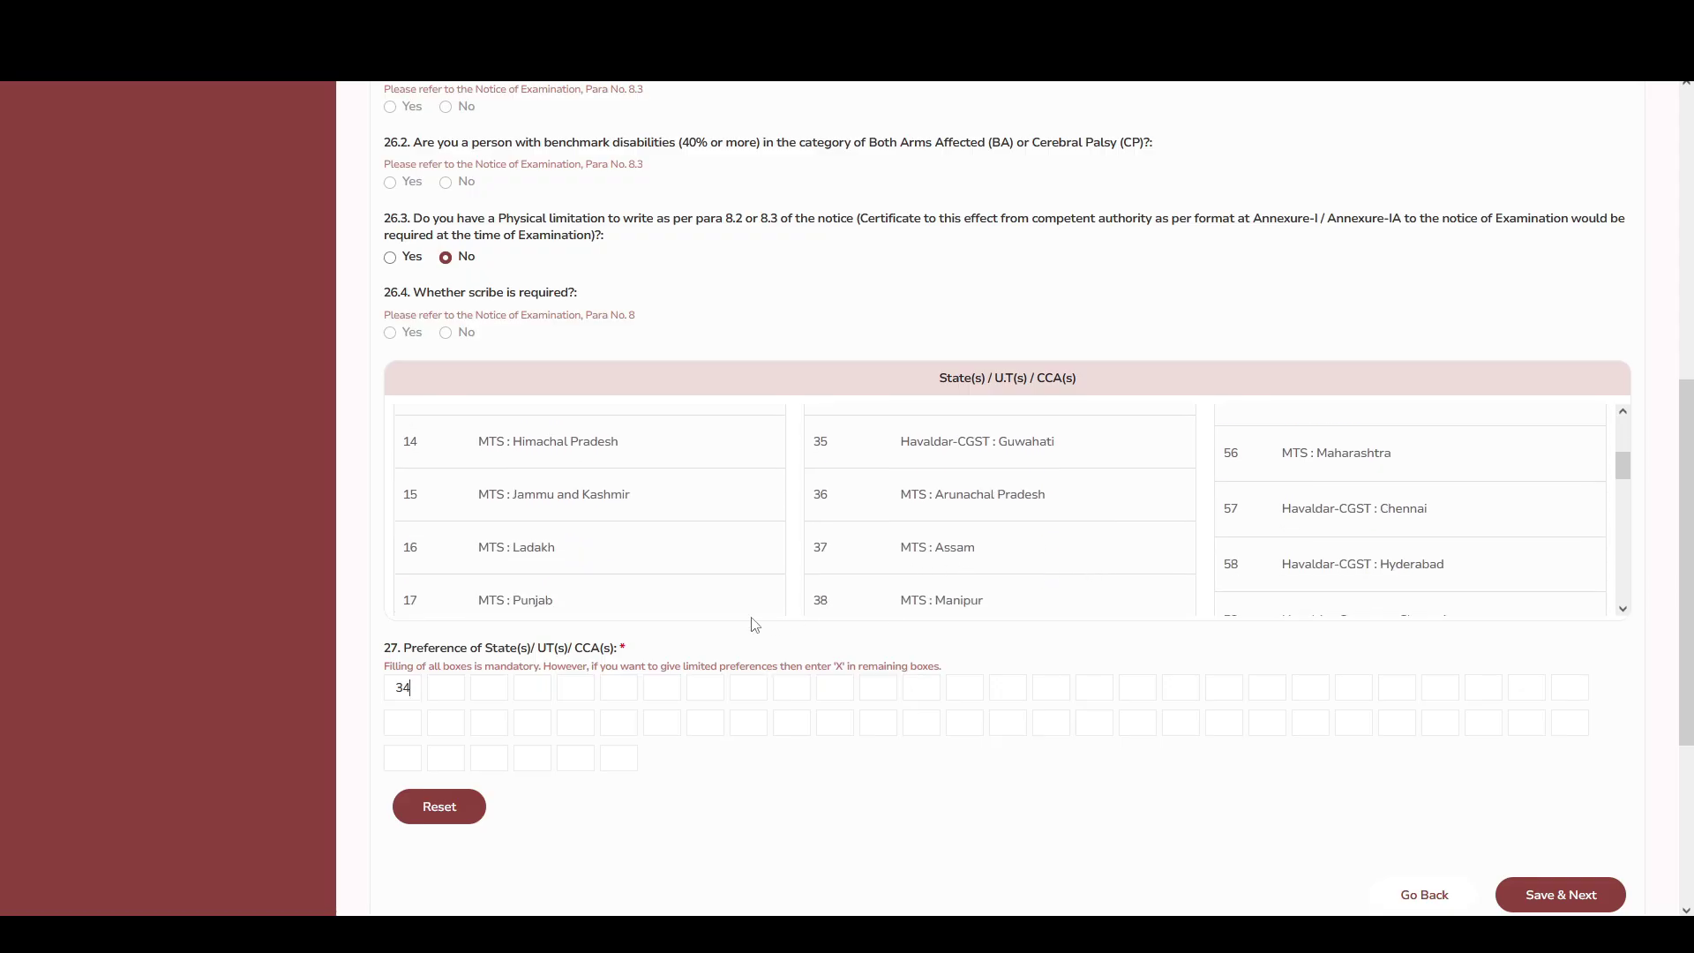
pyautogui.scroll(-5, 839, 567)
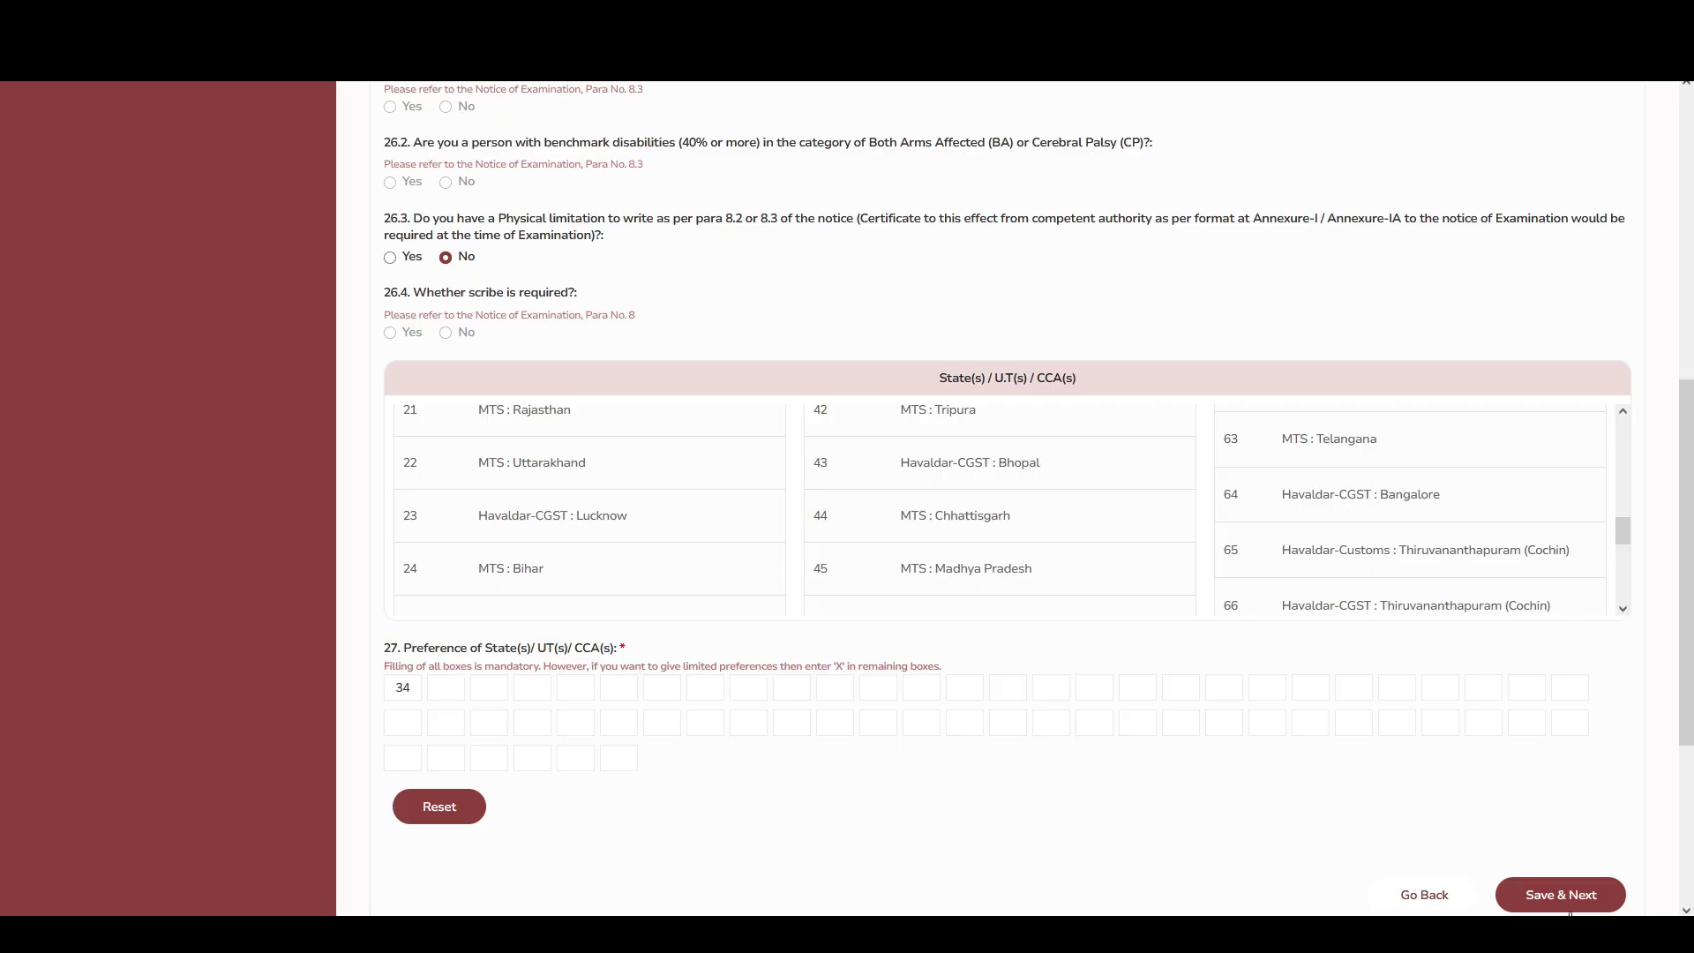
pyautogui.click(1570, 909)
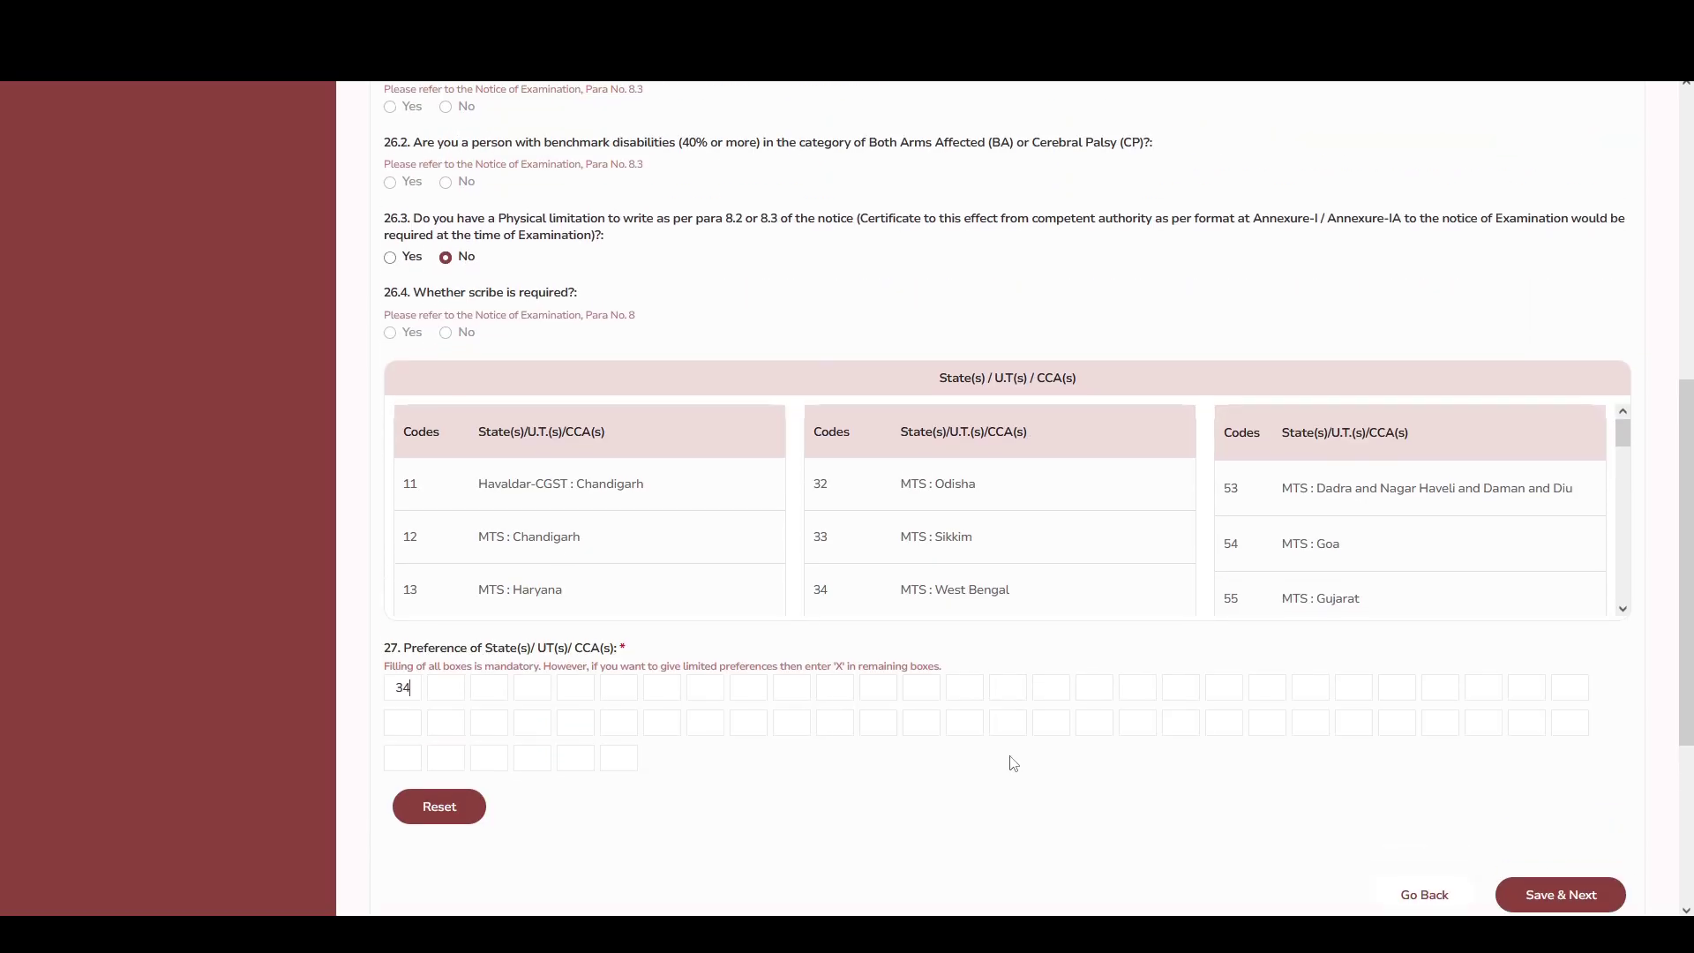